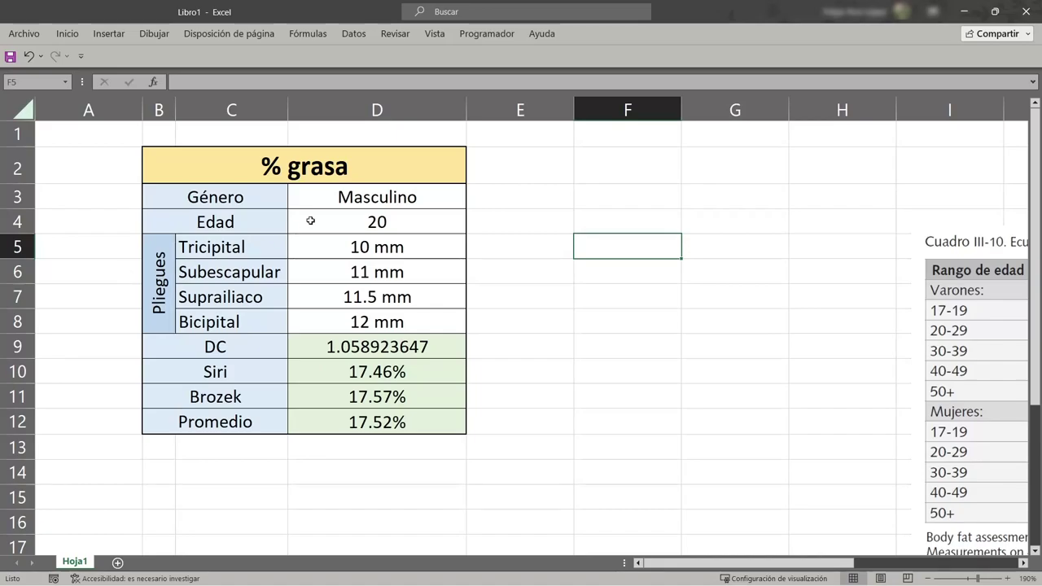
Choose Femenino from D3's gender dropdown and enter age 30 in D4
click(385, 197)
click(473, 202)
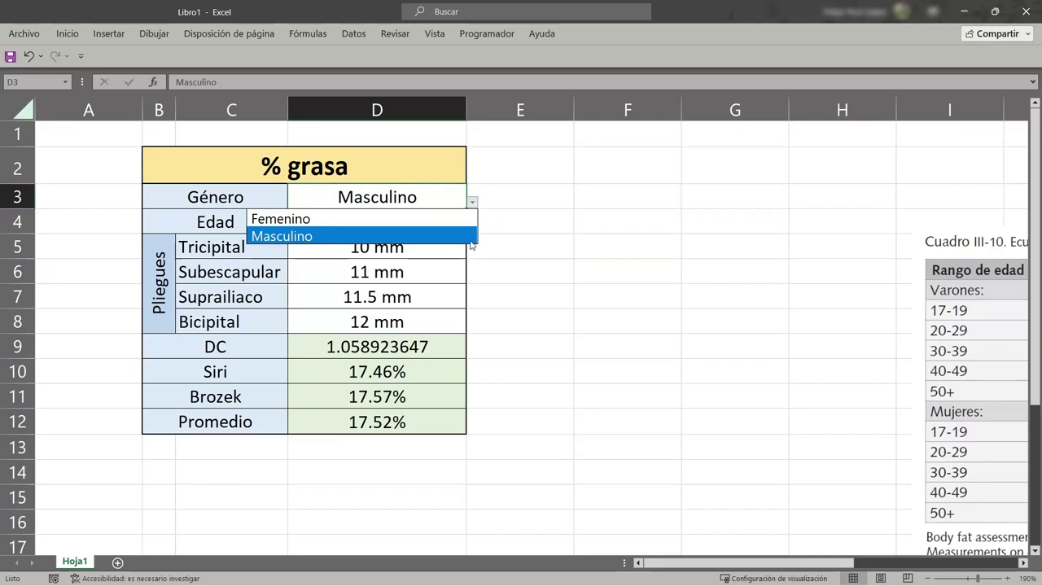
click(285, 219)
click(365, 222)
text(30)
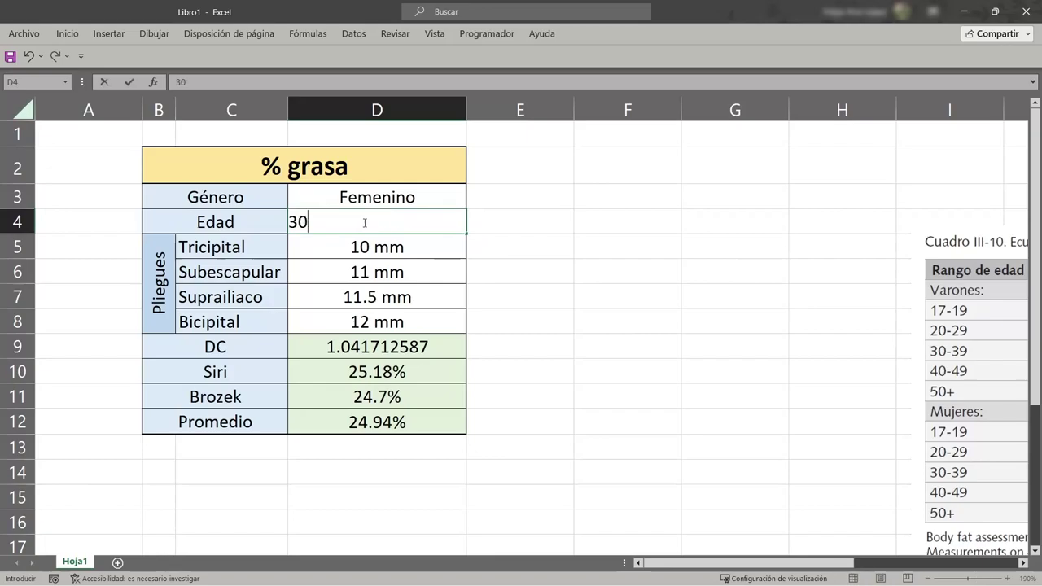
key(Return)
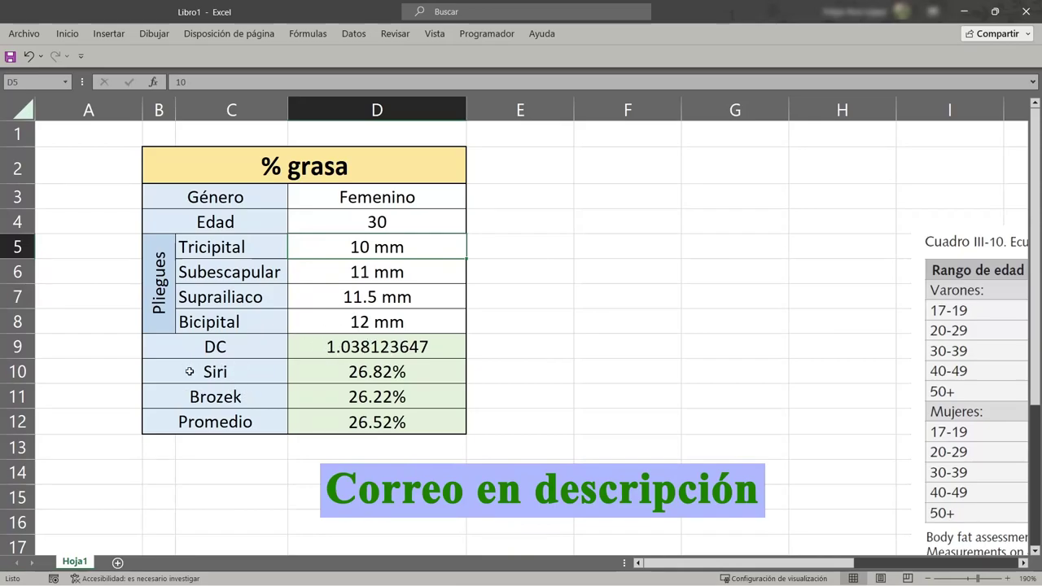
Enter skinfolds 15.5, 16, 16.8 and 15 mm in D5:D8, then inspect the Siri formula
text(15.5)
key(Return)
text(16)
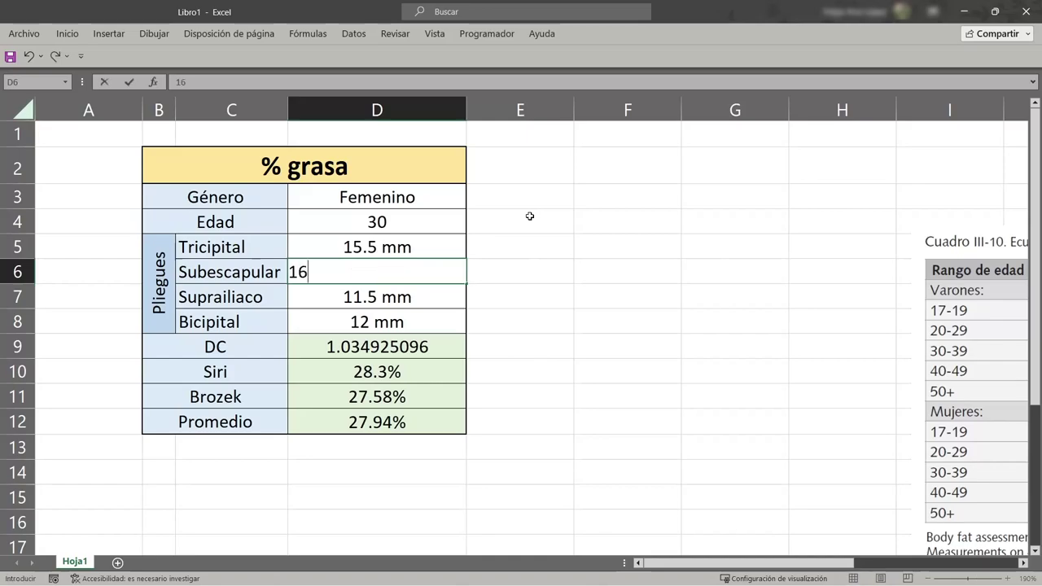
key(Return)
text(10)
key(BackSpace)
text(6.8)
key(Return)
text(15)
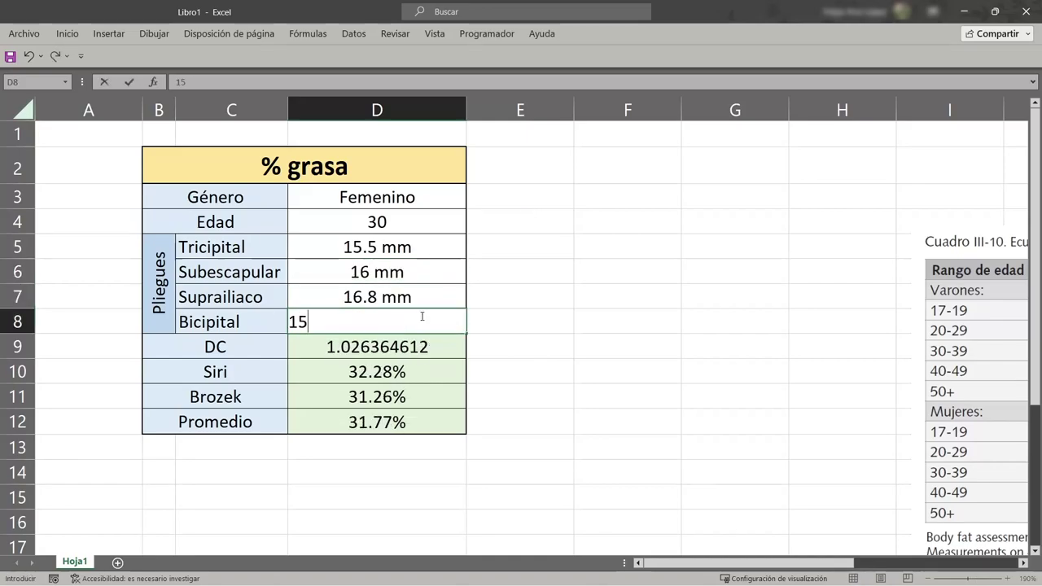
key(Return)
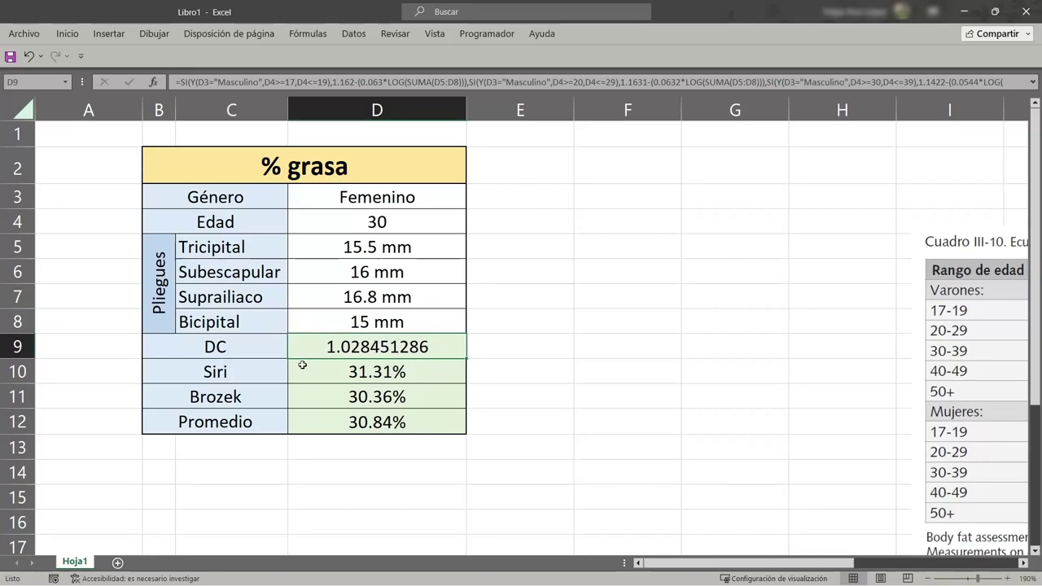
click(333, 374)
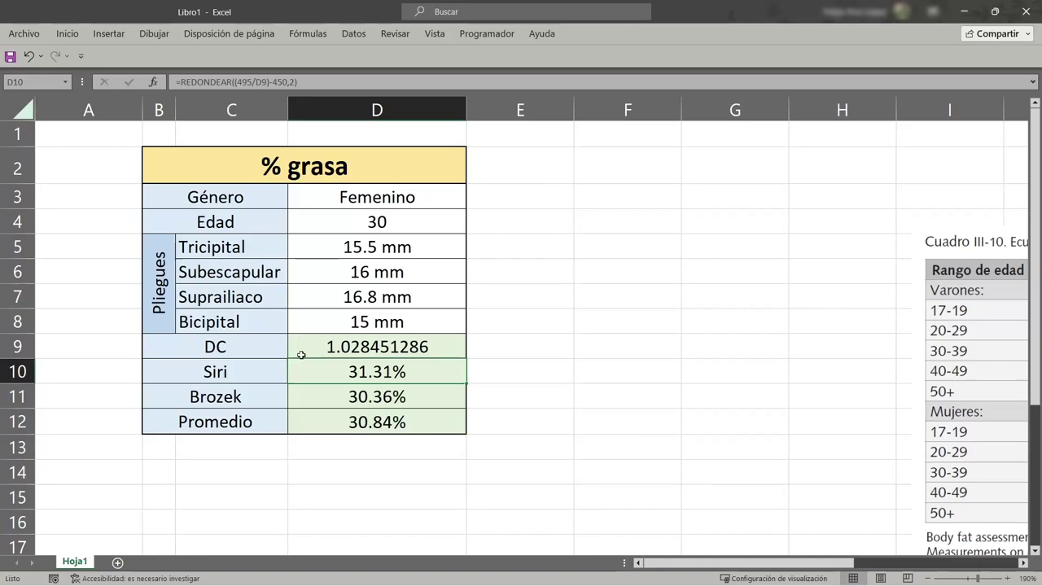
Select the input cells D3 to D7 while reviewing the formulas
drag(366, 200, 375, 311)
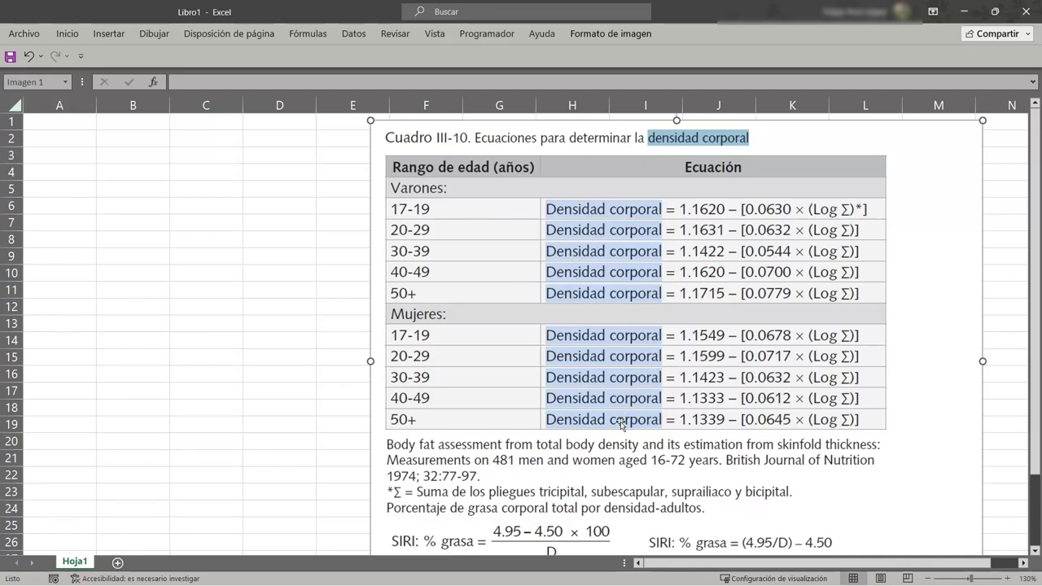
On the blank sheet, enter the labels Género, Edad and Tricipital down column C
scroll(505, 428, down, 1)
scroll(454, 473, down, 1)
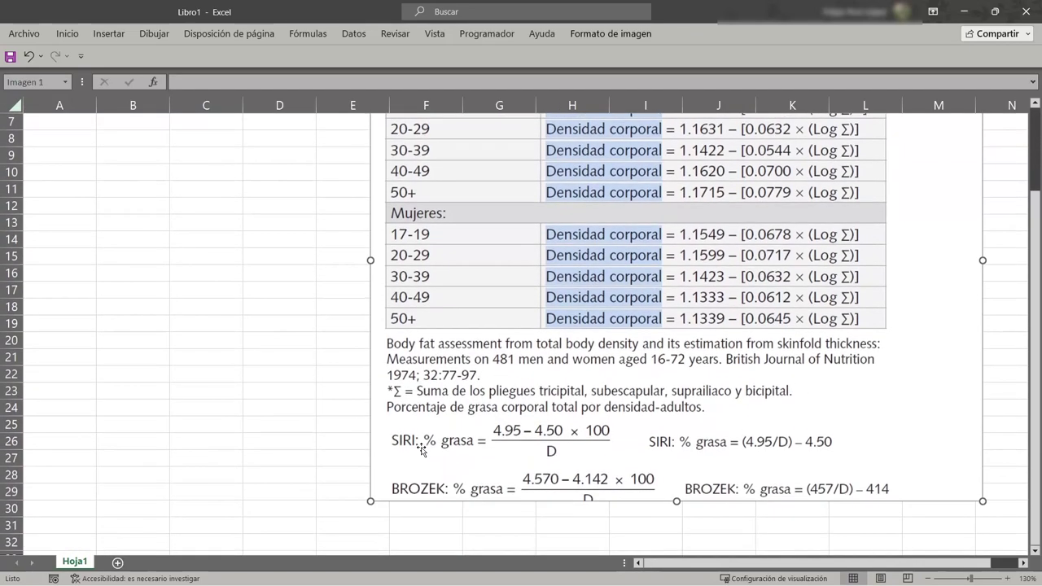
scroll(240, 393, up, 2)
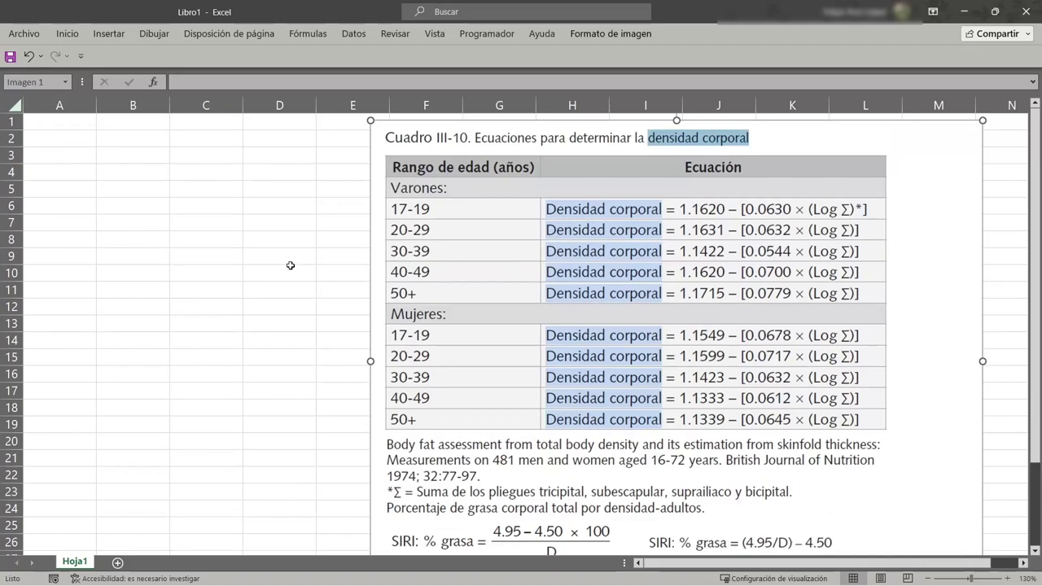
click(134, 154)
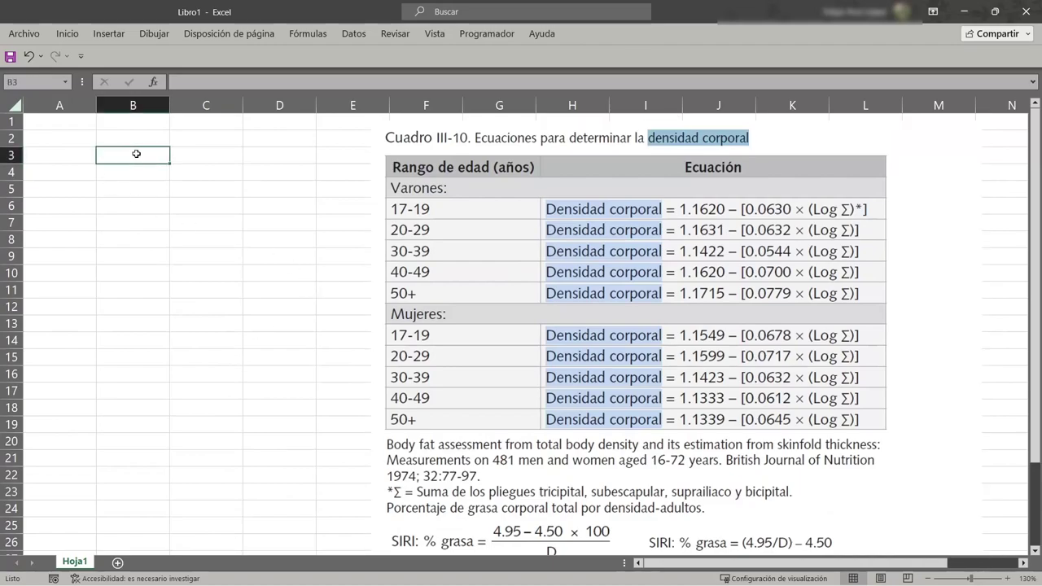
text(G)
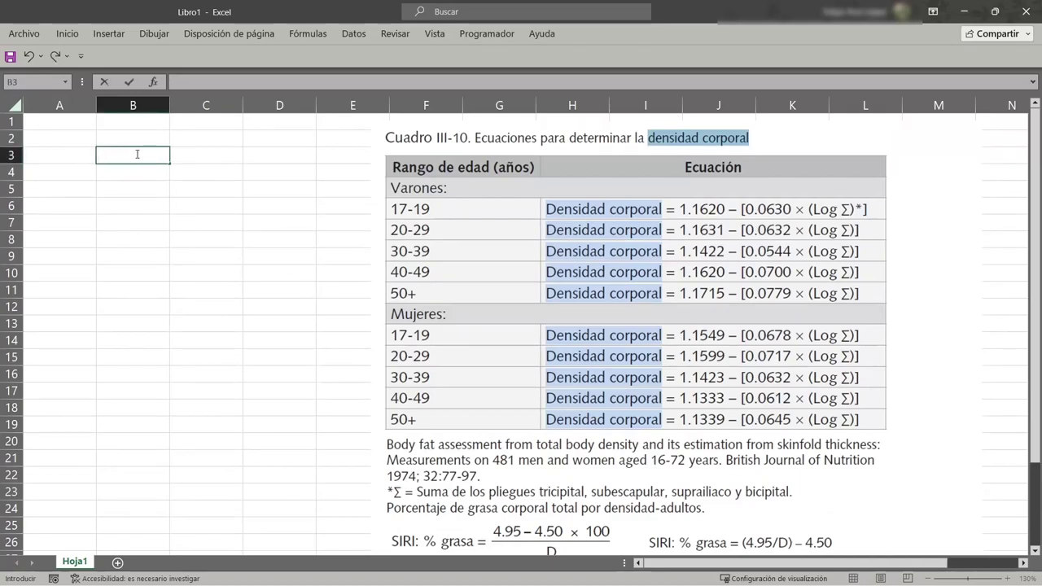
key(Tab)
text(Género)
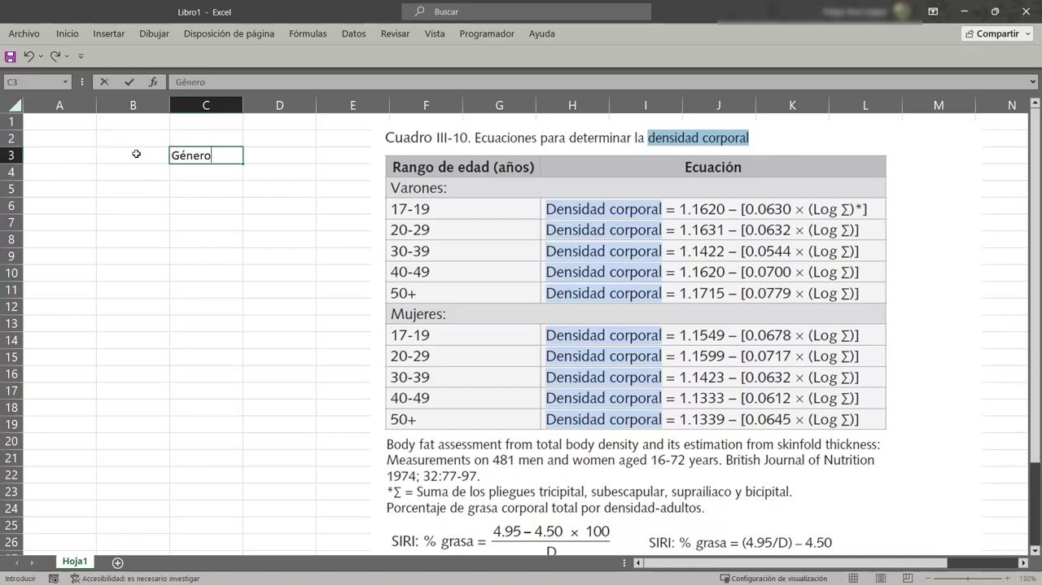
key(Return)
text(Edad)
key(Return)
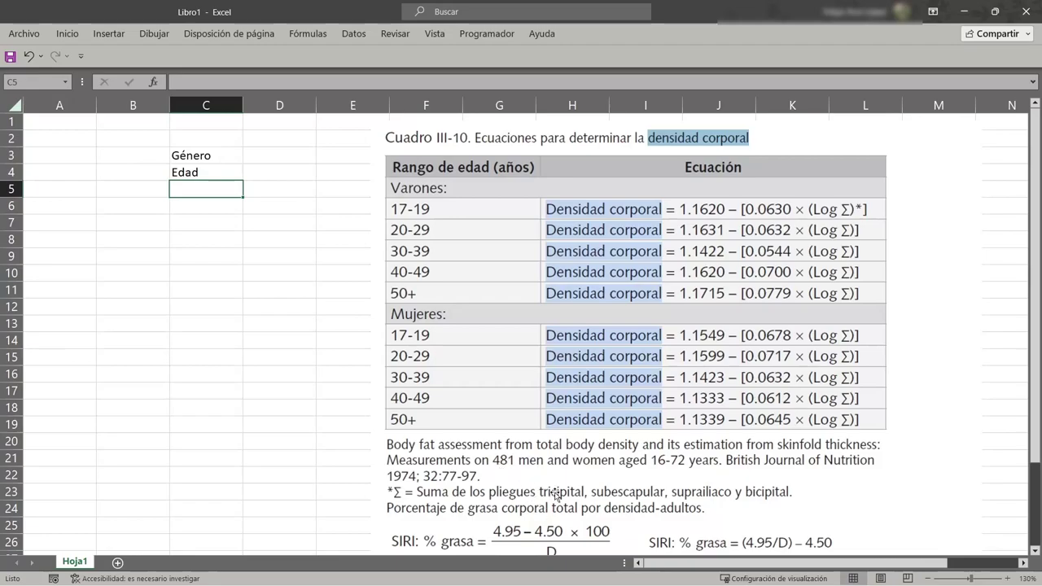
text(t)
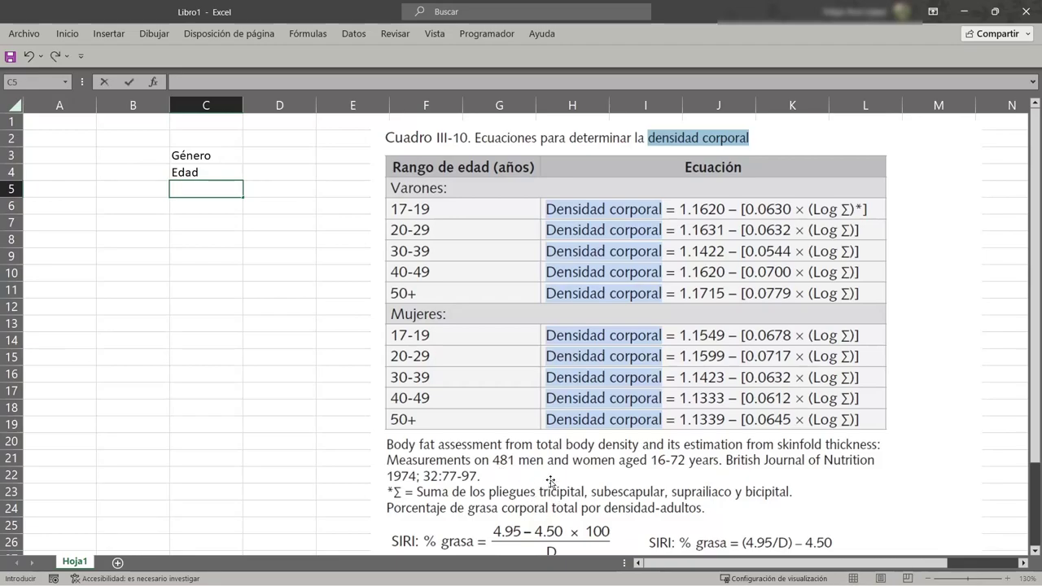
text(ricipital)
key(Return)
Add the labels Subescapular, Suprailiaco, Bicipital and DC below them
text(Subesca)
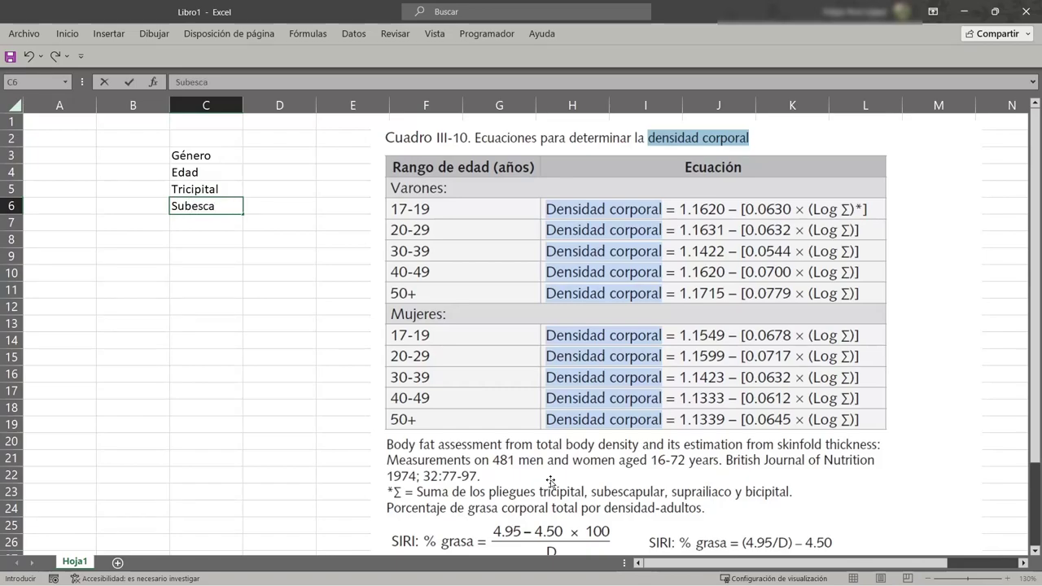
text(pular)
key(Return)
text(Supr)
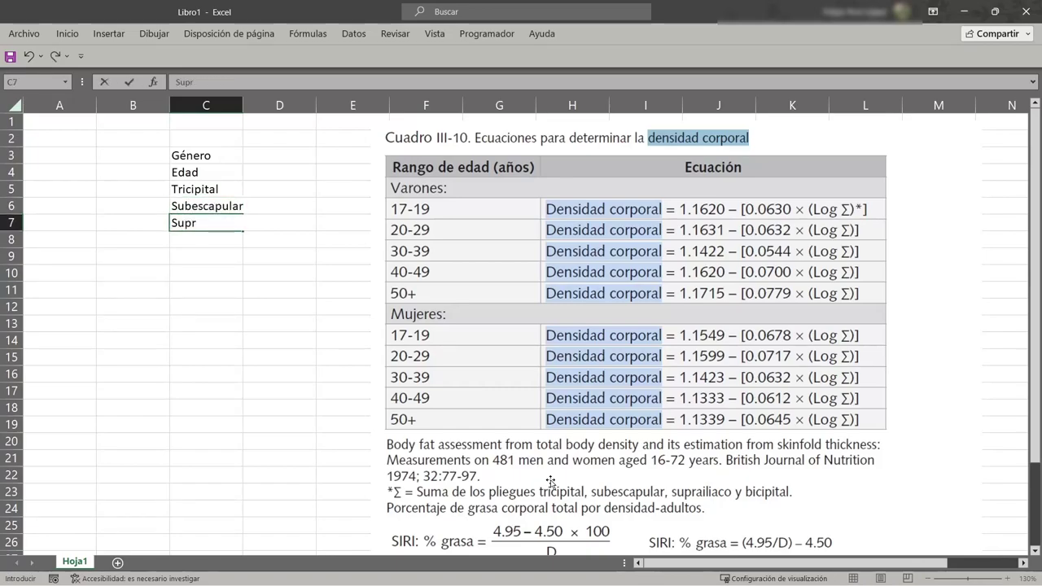
text(ailiaco)
key(Return)
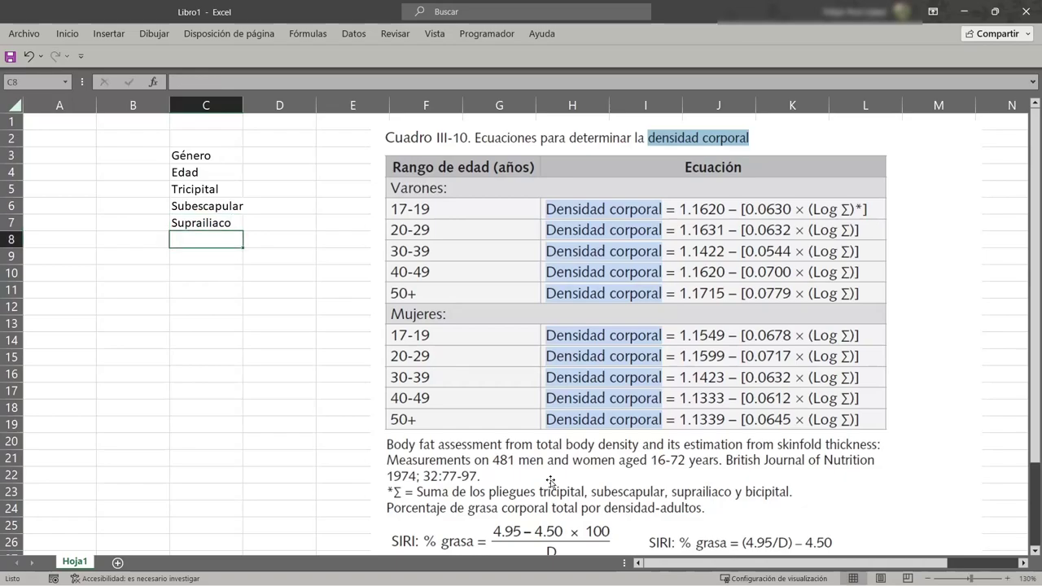
text(Bicipital)
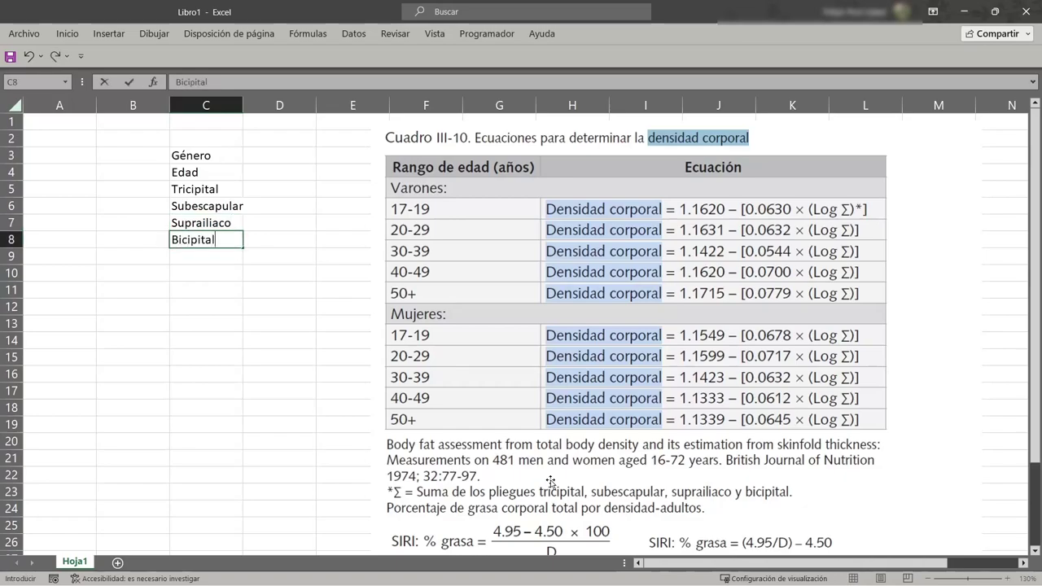
key(Return)
text(D)
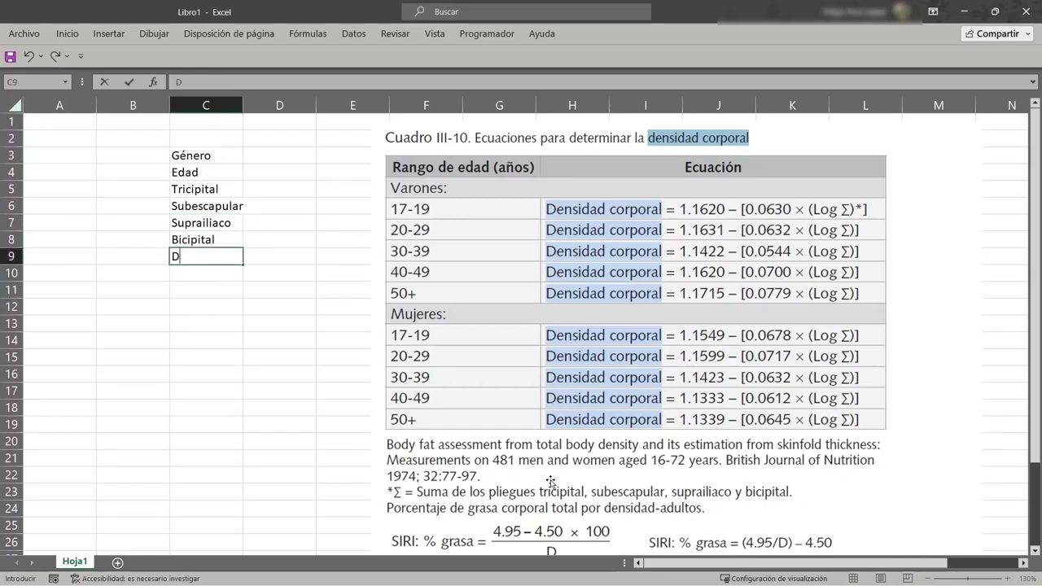
text(C)
key(Return)
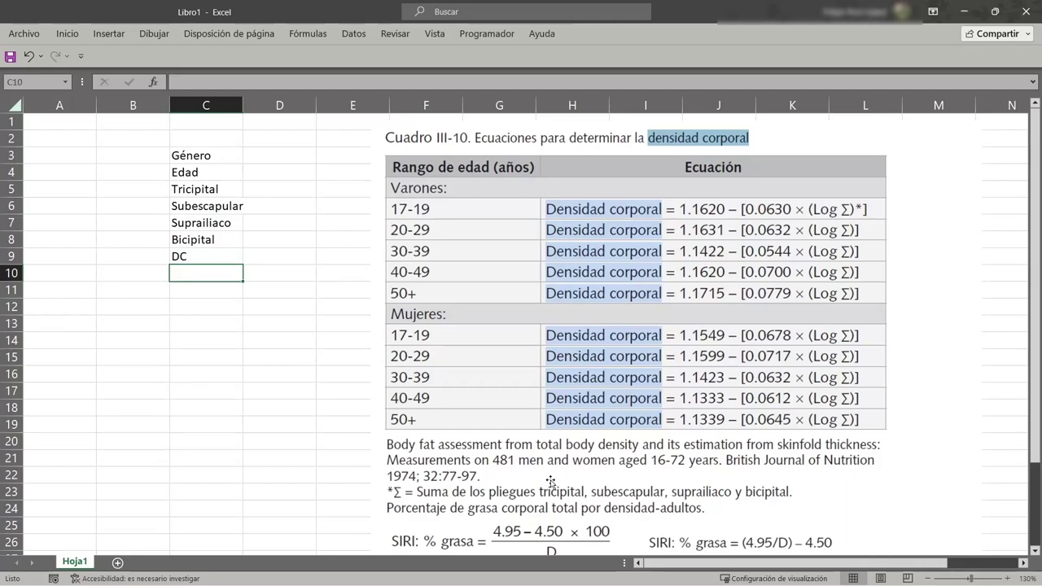
Enter the Siri label, fixing its typo, and the Brozek label below it
text(sIERI)
key(BackSpace)
text(RI)
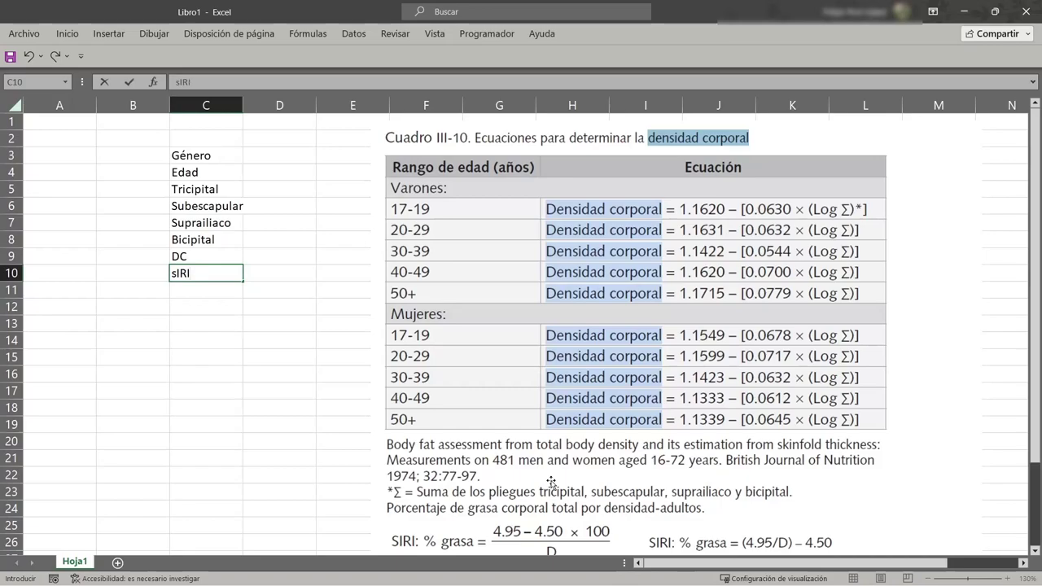
key(Return)
text(B)
key(Up)
text(Siri)
key(Return)
text(Broz)
key(Return)
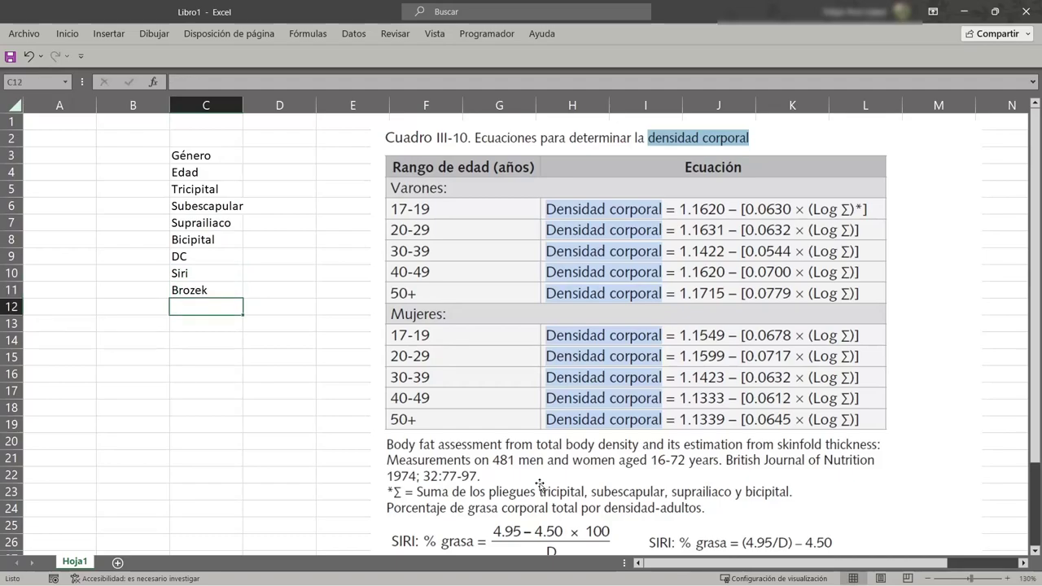
click(132, 189)
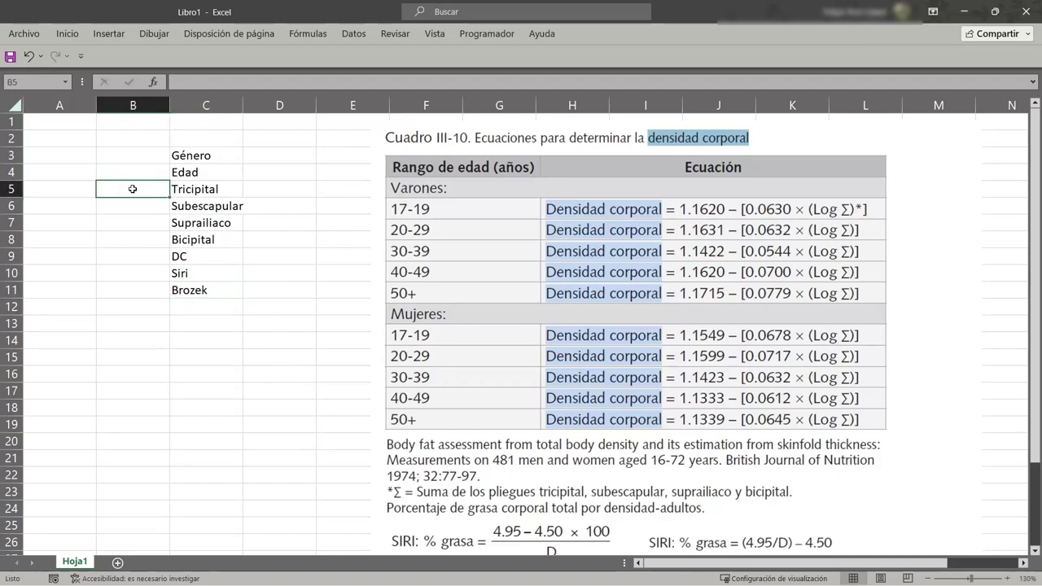
Type Pliegues in B5 and merge and centre it across B5:B8
text(Pliegues)
key(Return)
drag(135, 191, 142, 233)
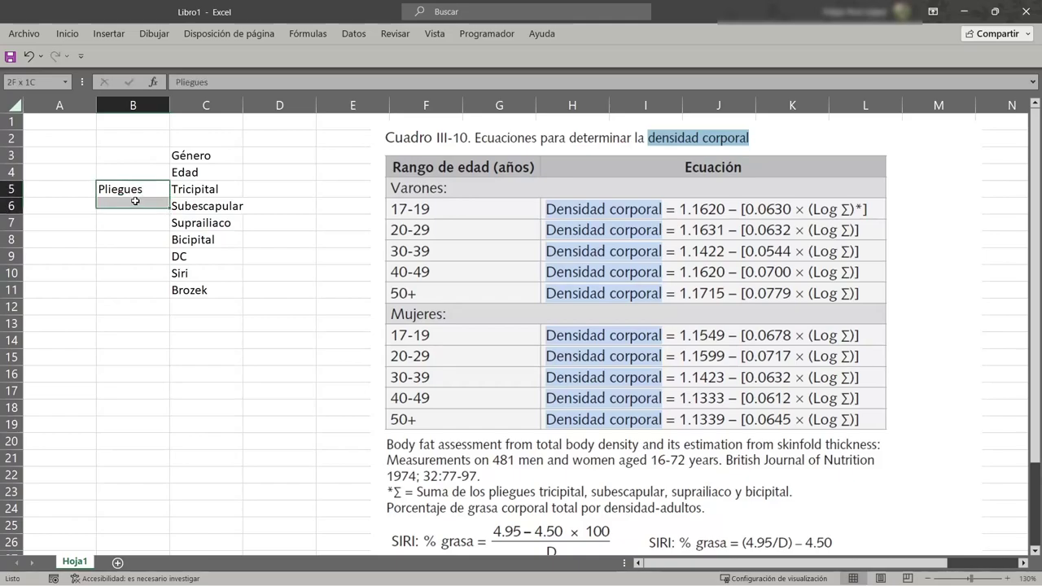
click(74, 34)
click(396, 83)
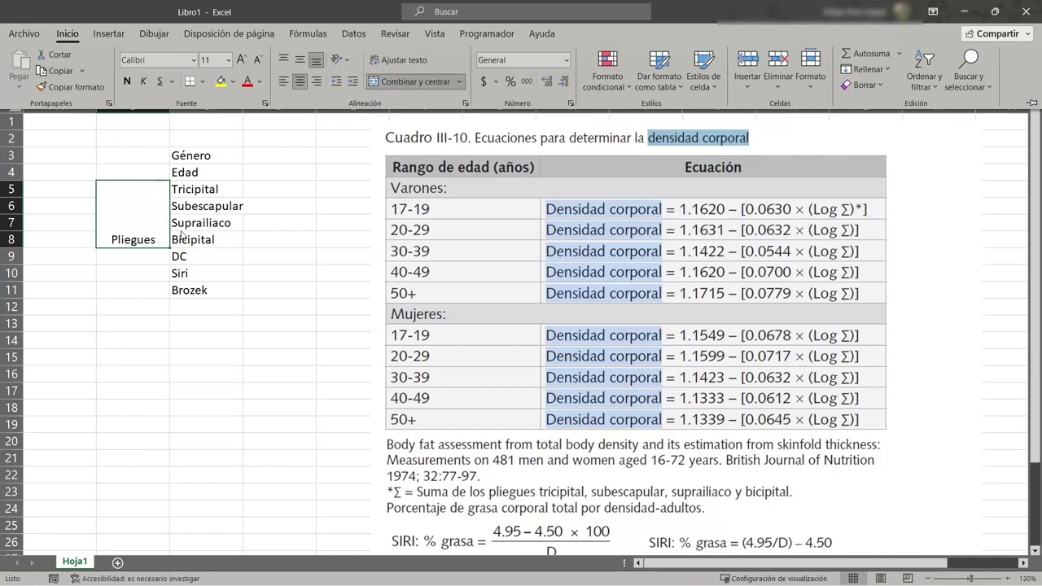
Rotate the Pliegues text to read upward and autofit column B
click(74, 35)
click(340, 60)
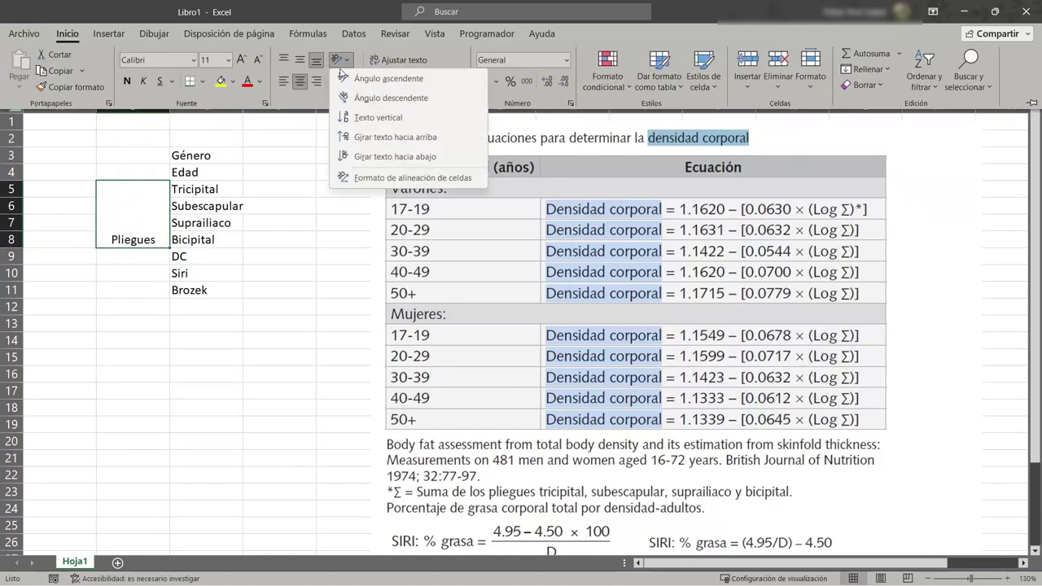
click(381, 139)
double_click(170, 105)
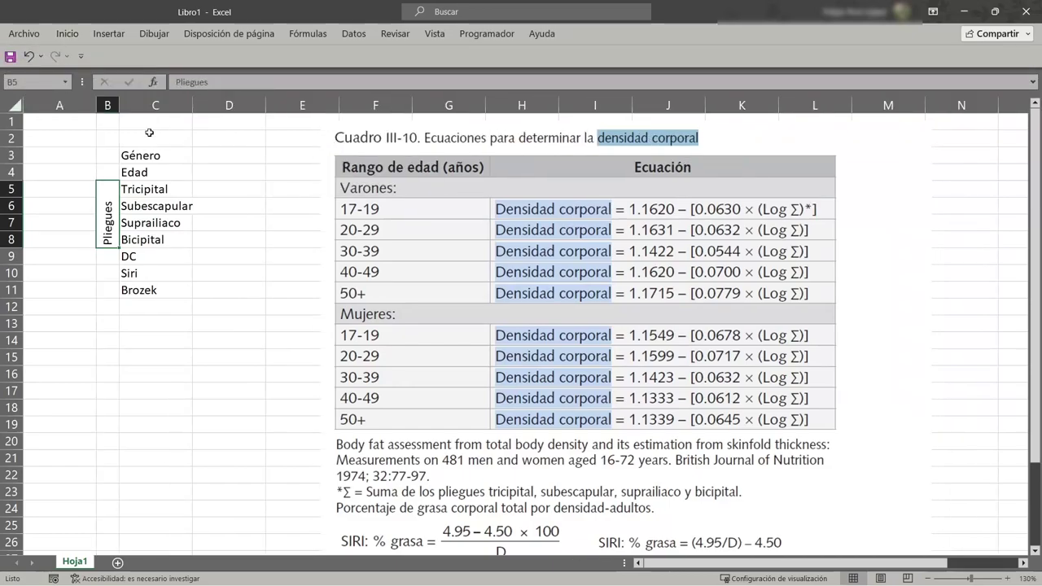
click(213, 158)
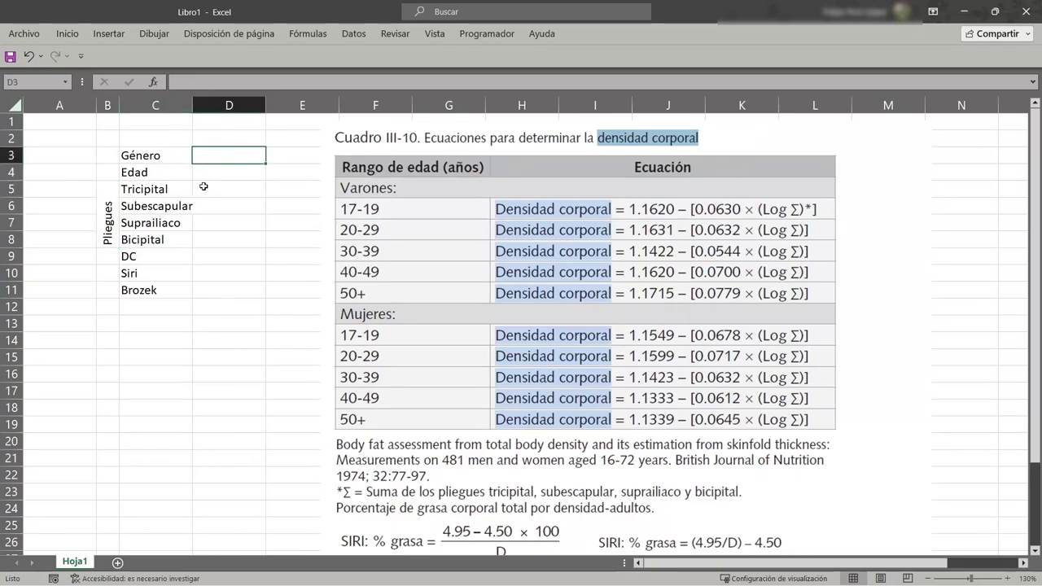
Give D3 a list validation of Femenino, Masculino and select Masculino from its dropdown
click(71, 37)
click(352, 36)
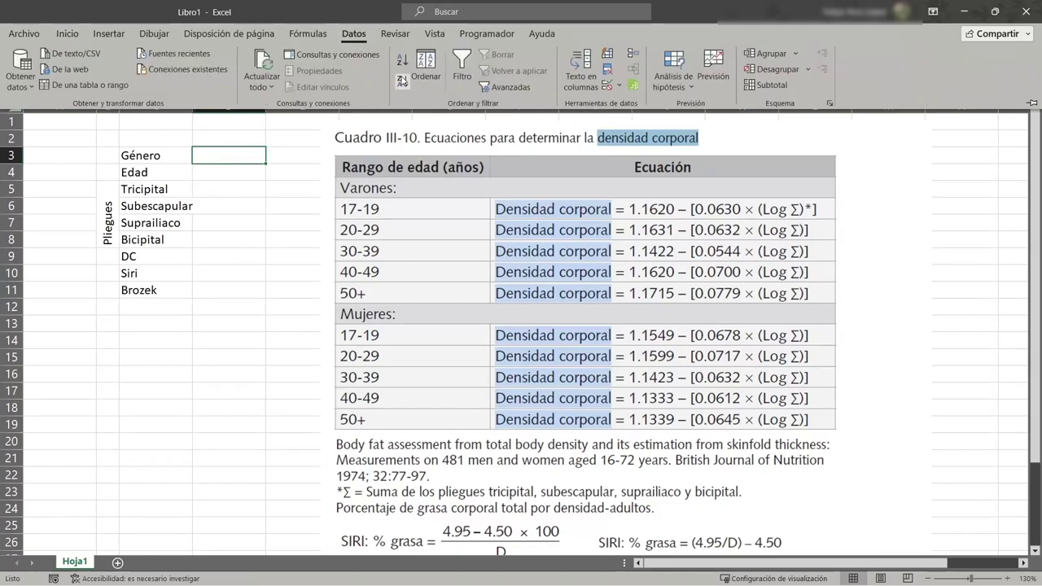
click(607, 88)
click(402, 171)
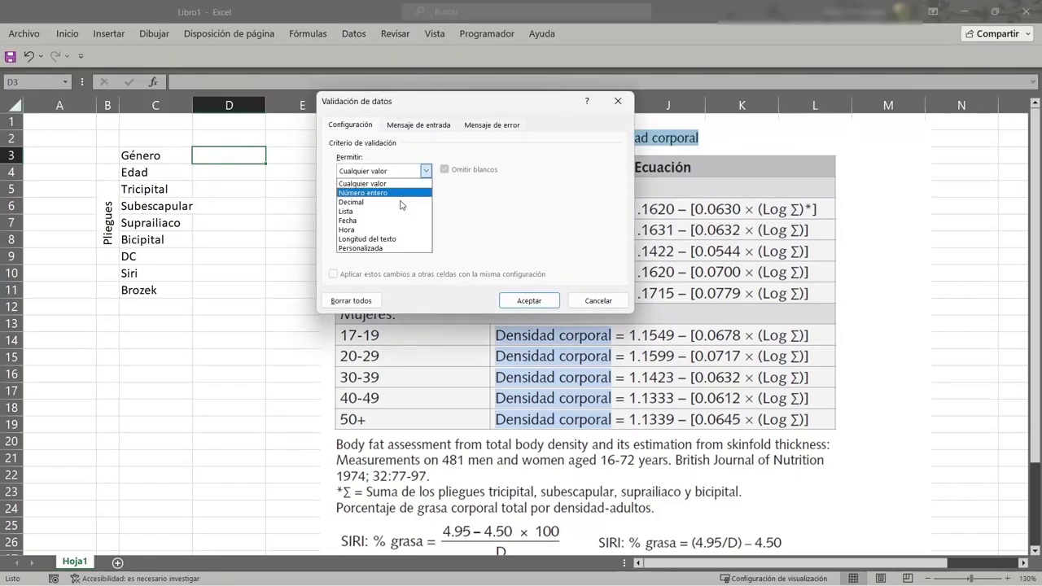
click(398, 211)
click(379, 228)
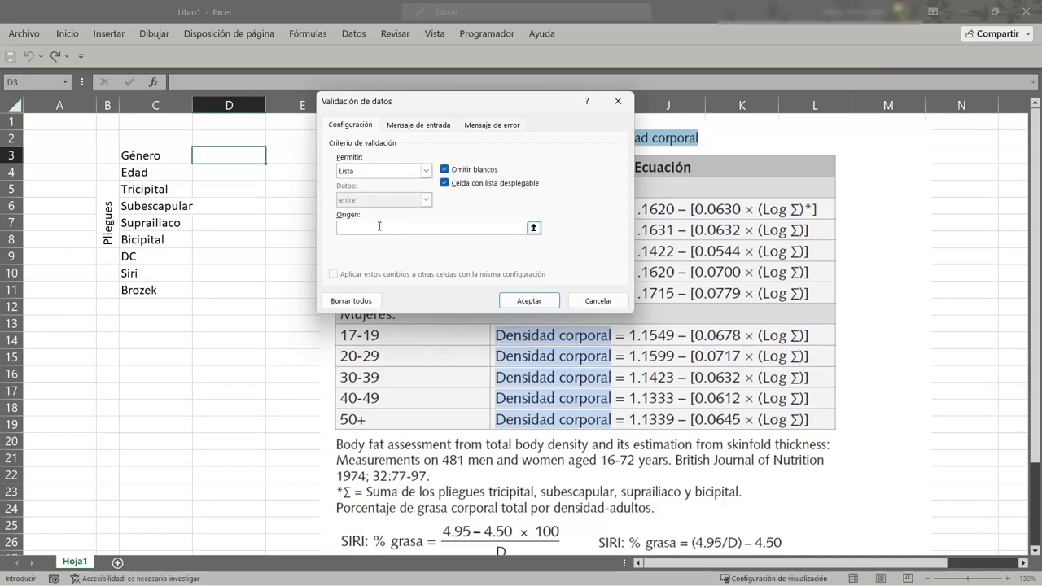
text(Femenino, Masculino)
click(530, 300)
click(272, 159)
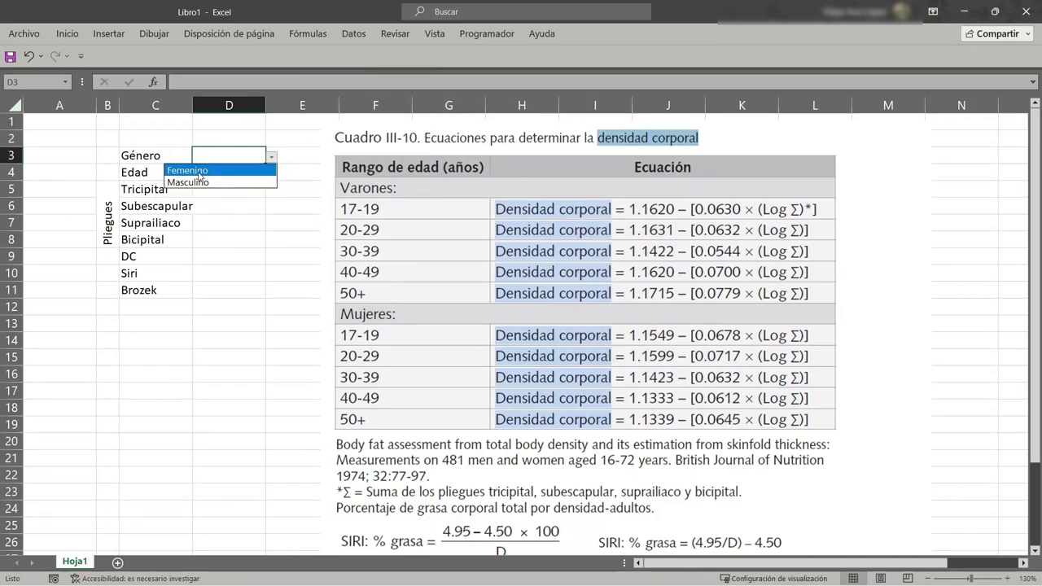
click(190, 184)
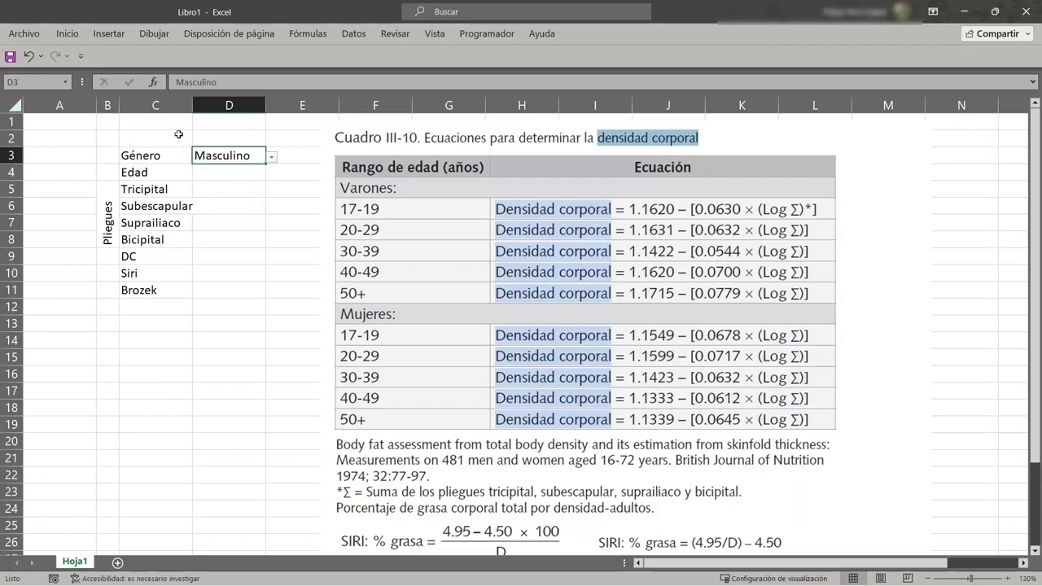
Enter age 26 and 10 mm for each of the four skinfolds
drag(197, 106, 201, 106)
key(Return)
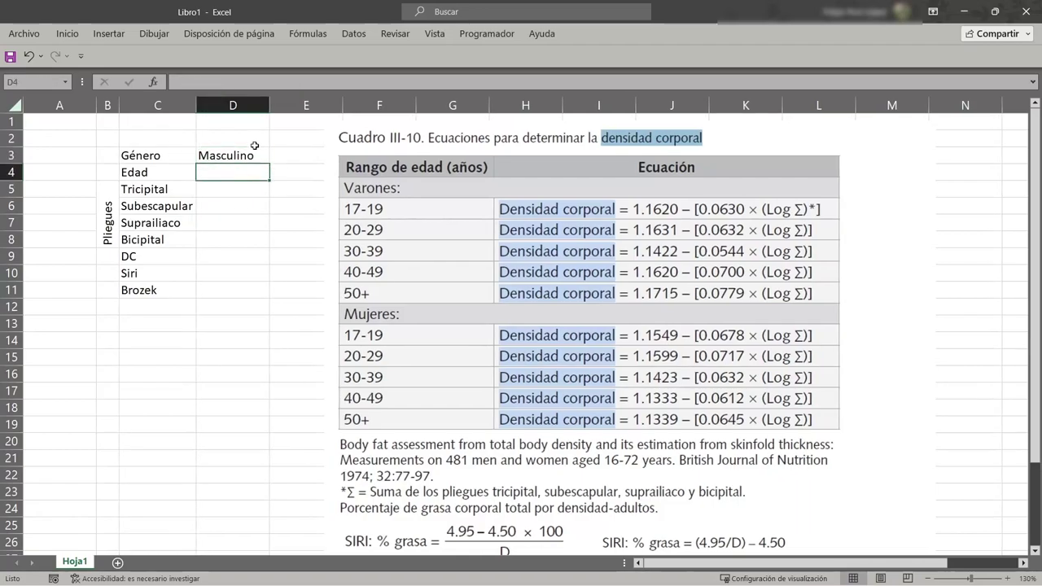
text(26)
key(Return)
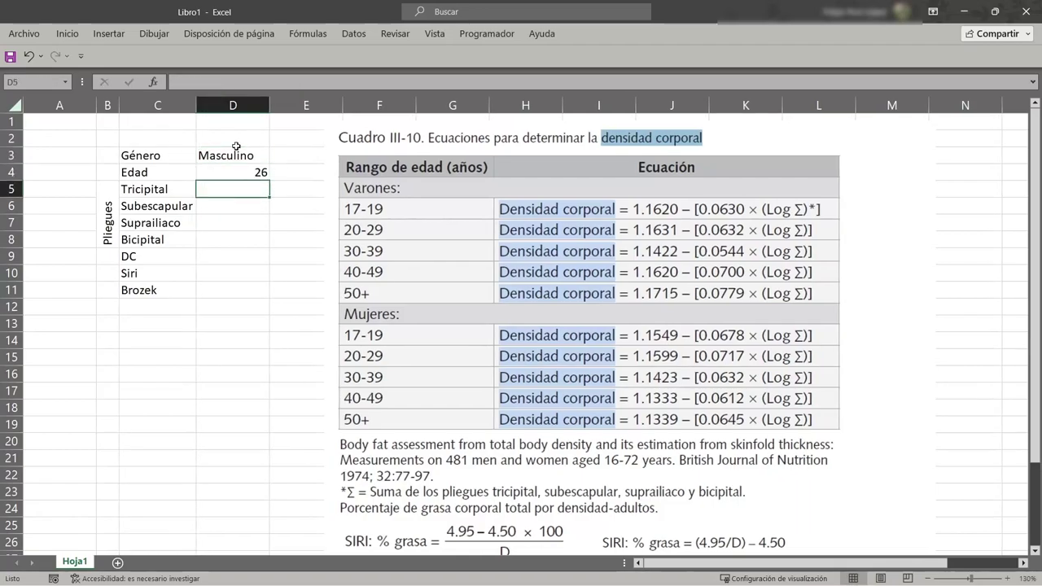
text(10)
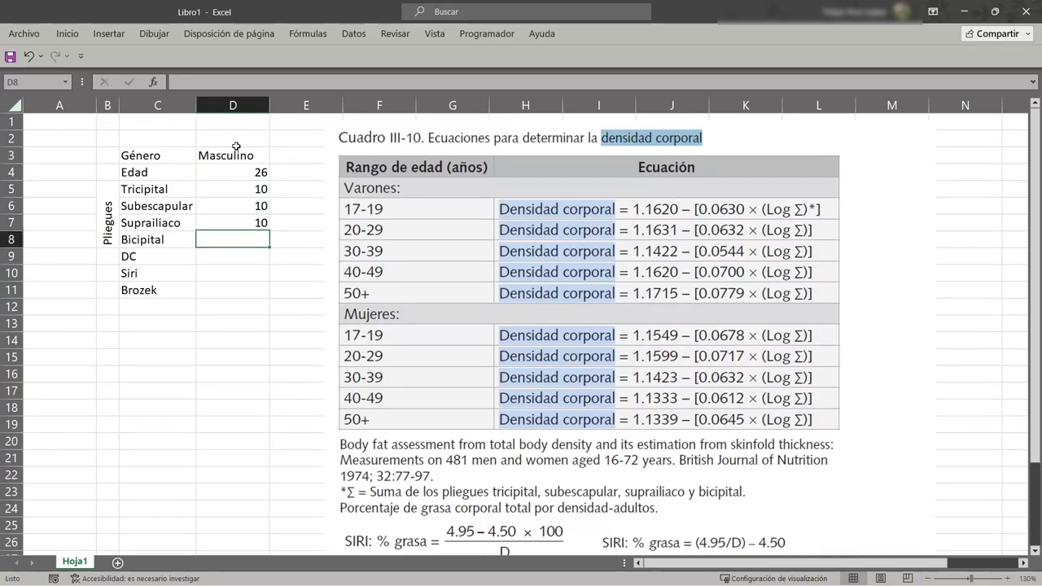
text( 10 10 10)
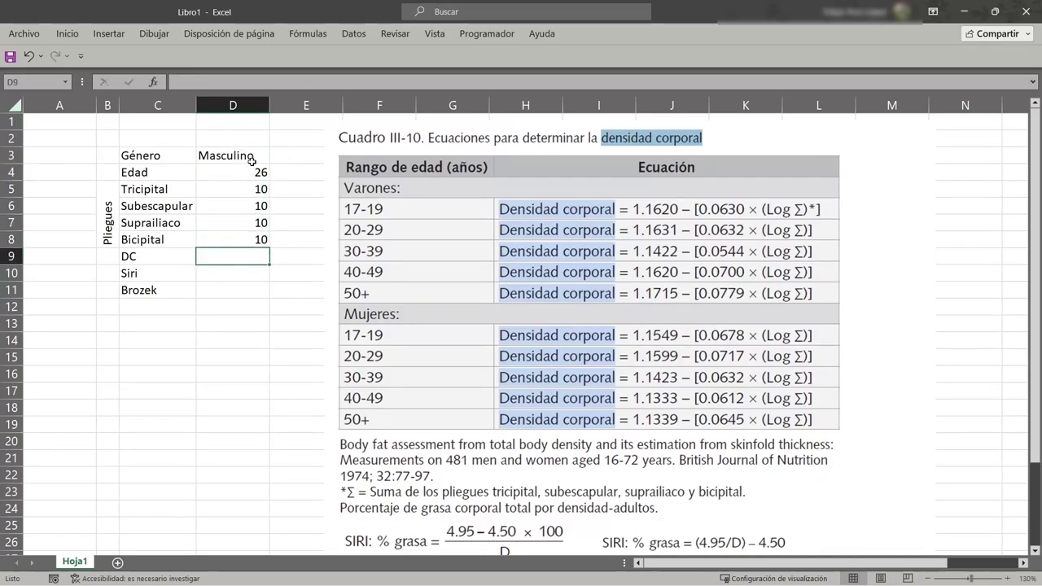
Centre the values in D3:D11
drag(244, 157, 259, 292)
click(65, 34)
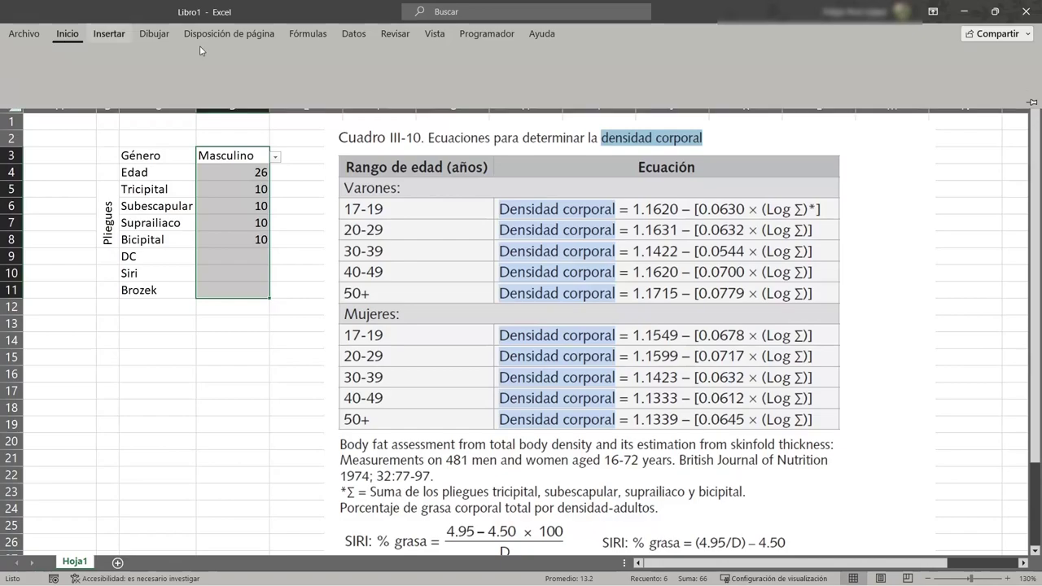
click(299, 81)
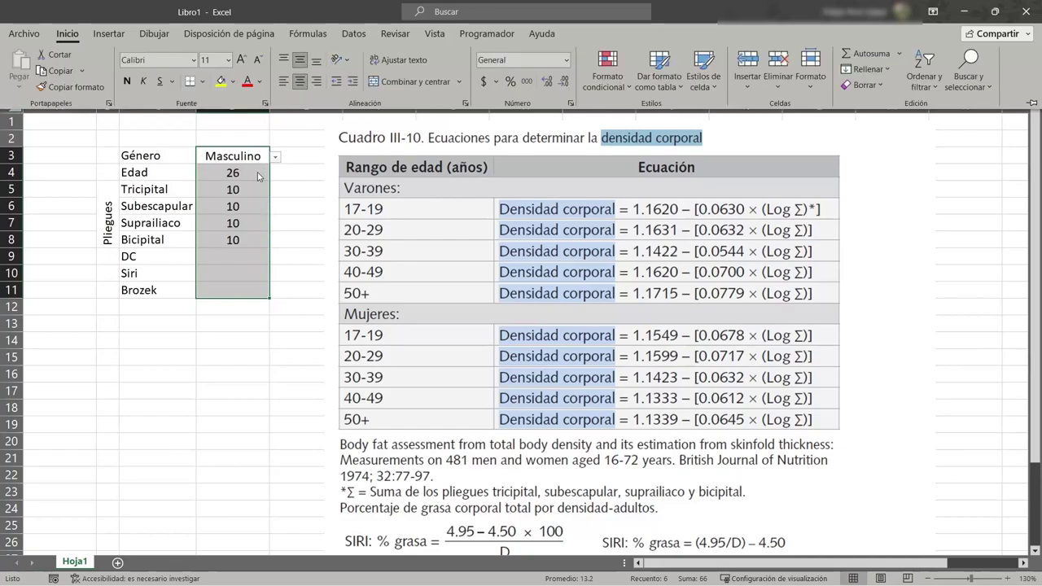
Shrink the equations picture and move it beside the table
click(226, 259)
drag(657, 264, 656, 266)
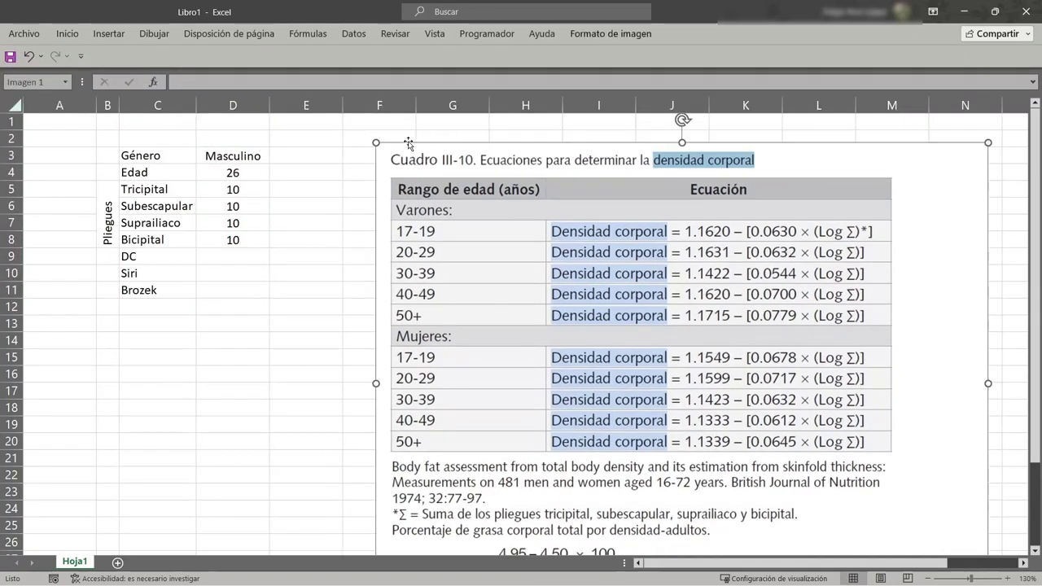
drag(376, 143, 520, 255)
drag(688, 342, 512, 339)
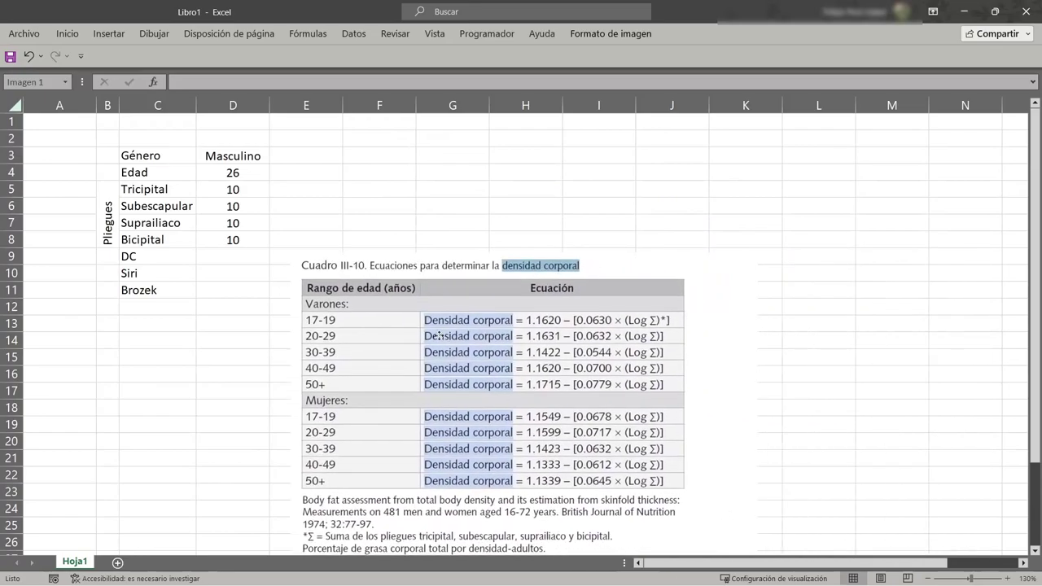
click(267, 263)
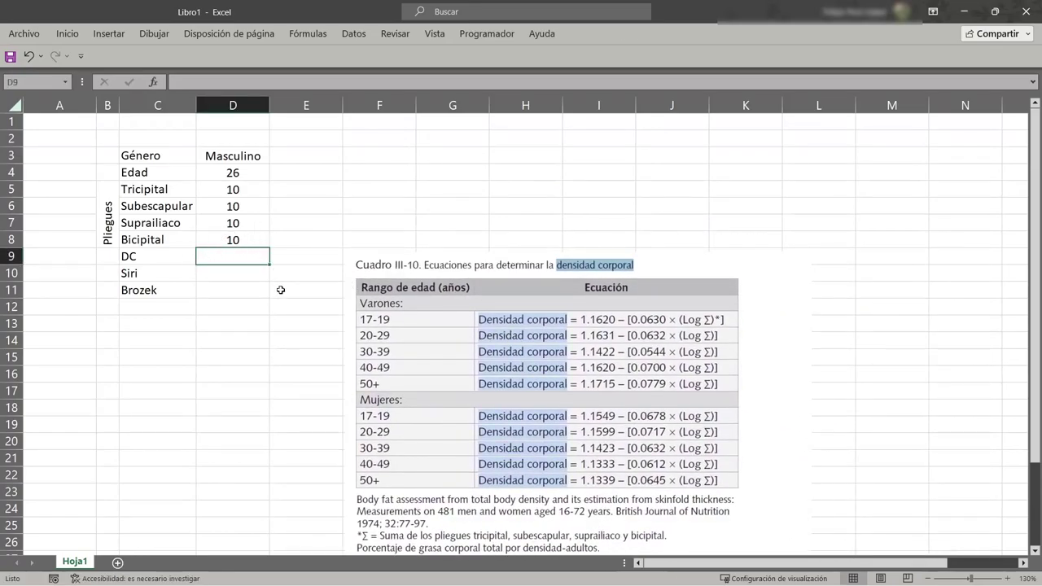
In D9, begin =SI(y(D3="Masculino",D4>=17,D4<=19 to test for men aged 17–19
text(=SI()
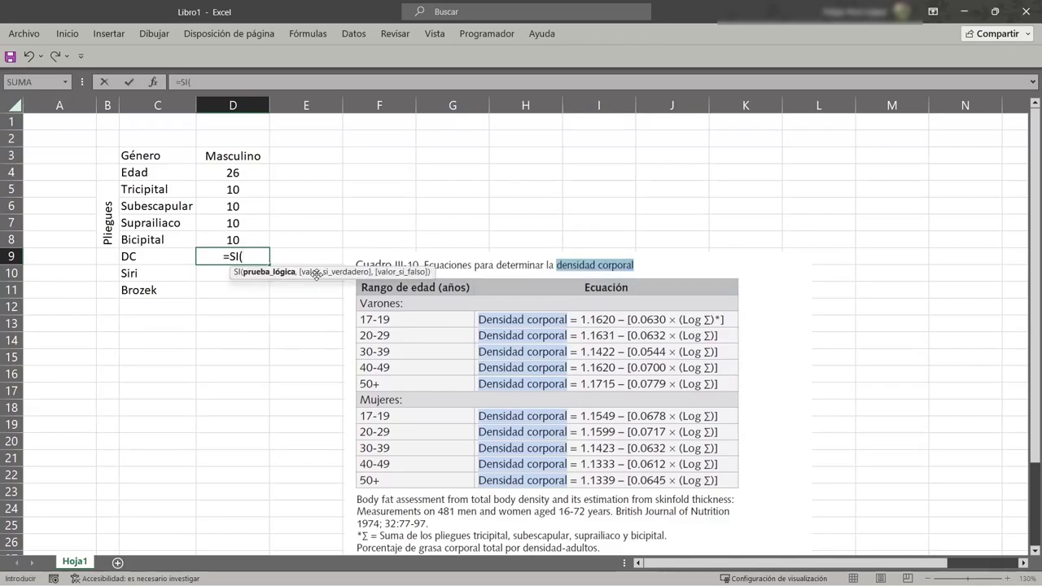
text(y()
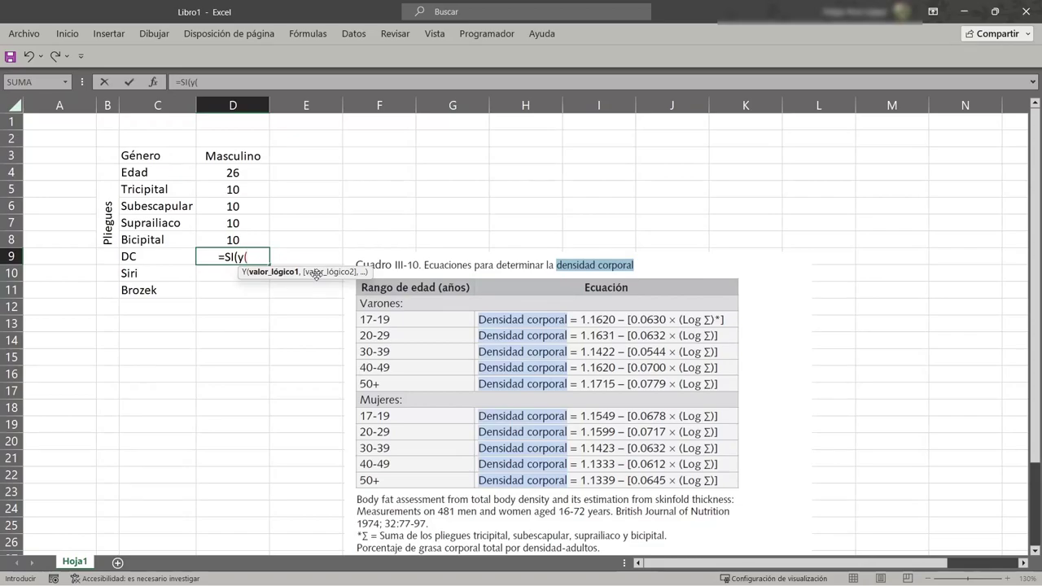
click(235, 156)
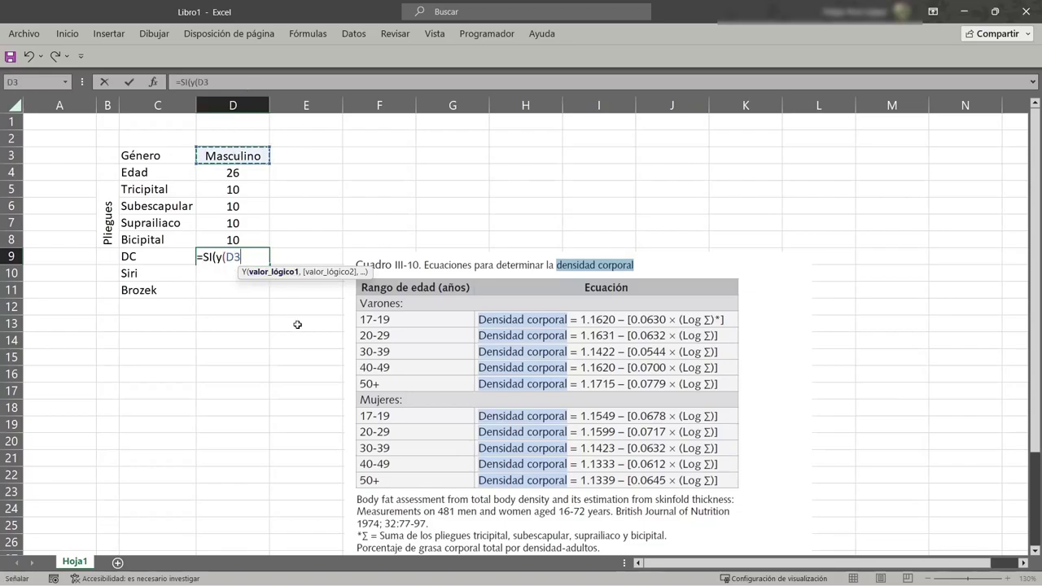
text(=M)
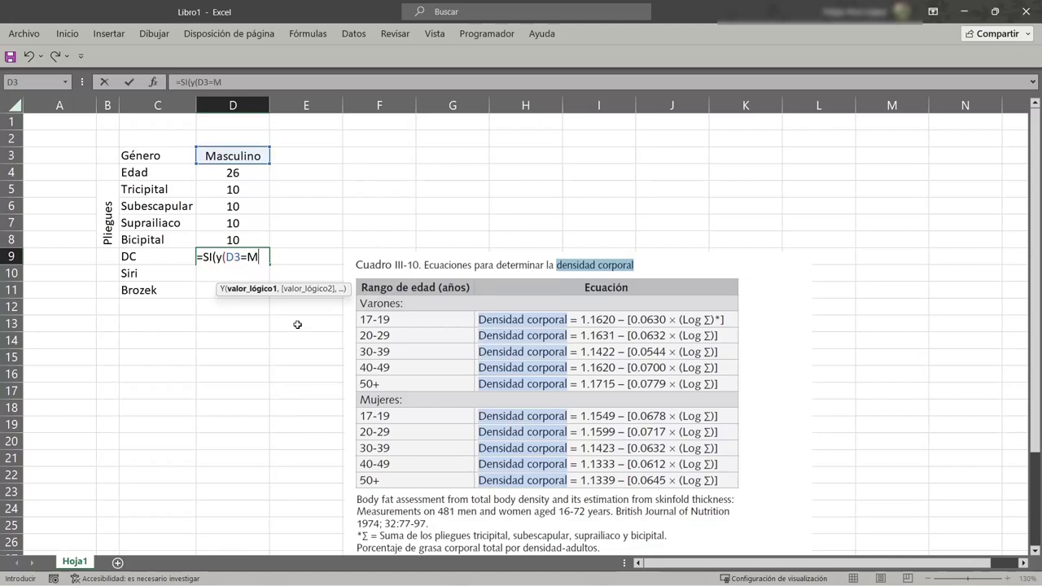
text(ascu)
key(BackSpace)
key(BackSpace)
key(BackSpace)
key(BackSpace)
key(BackSpace)
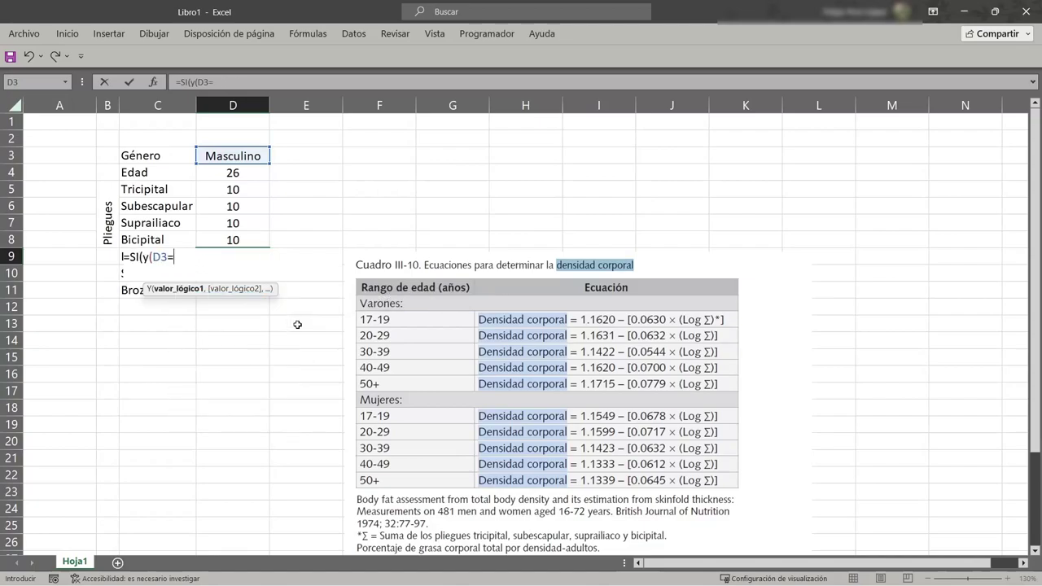
text(Masculino)
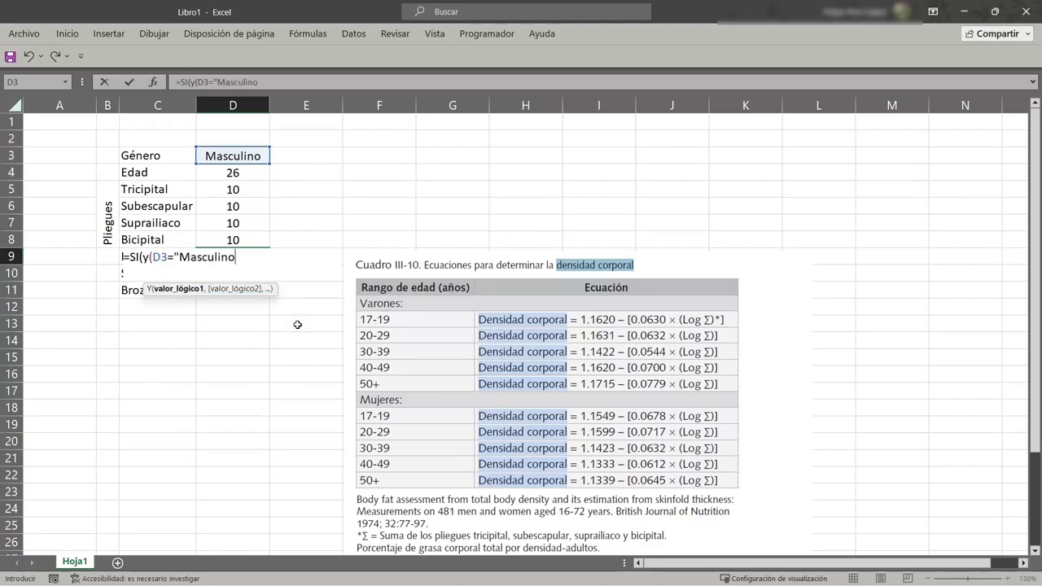
text(",)
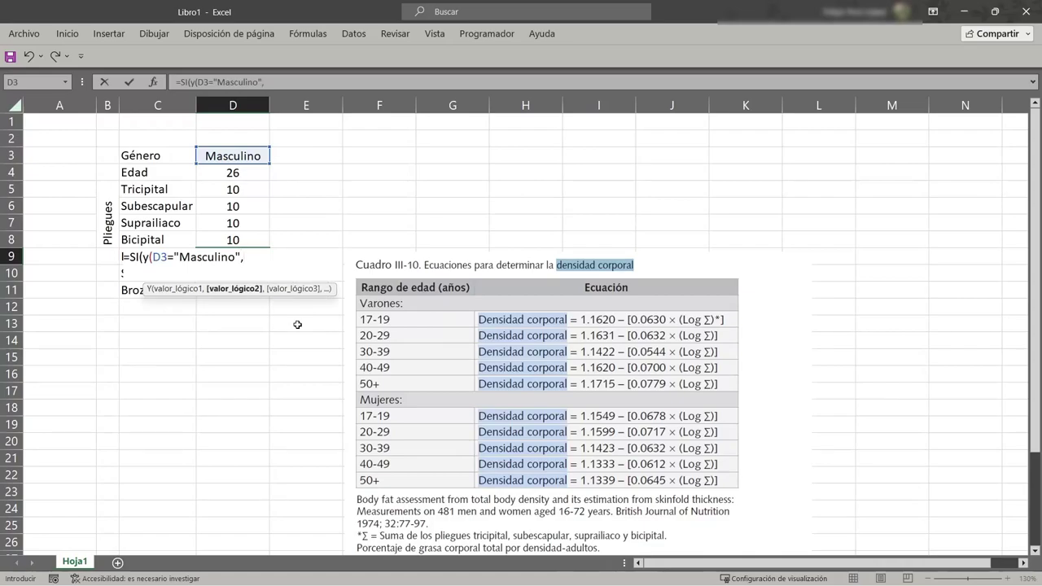
click(224, 171)
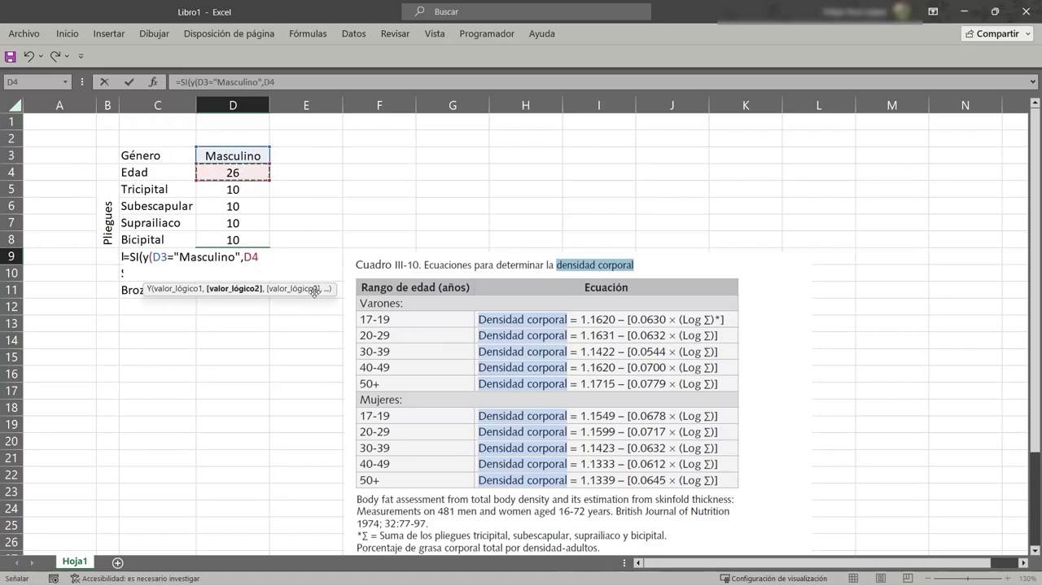
text(>=)
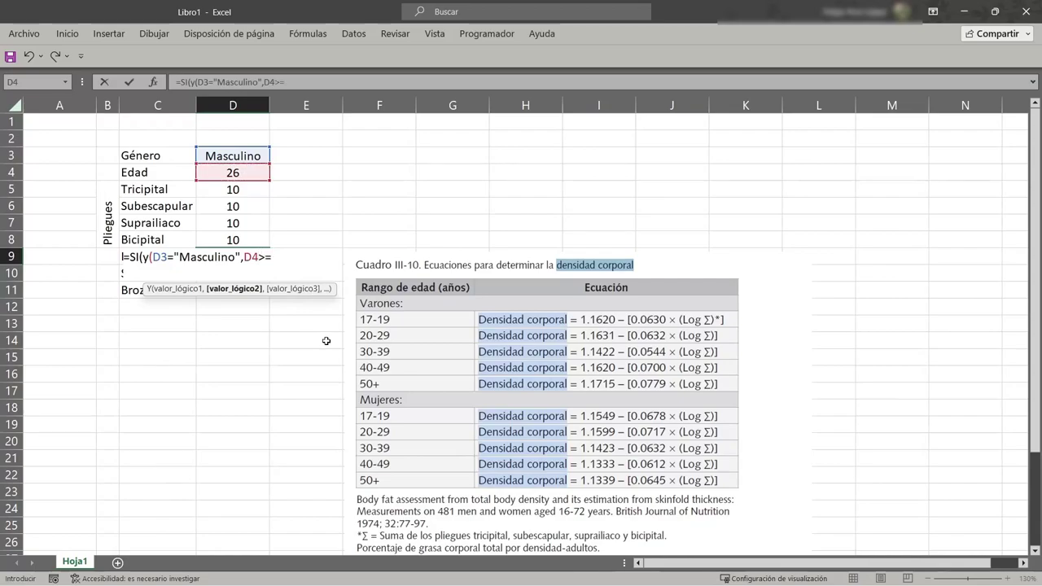
text(17,)
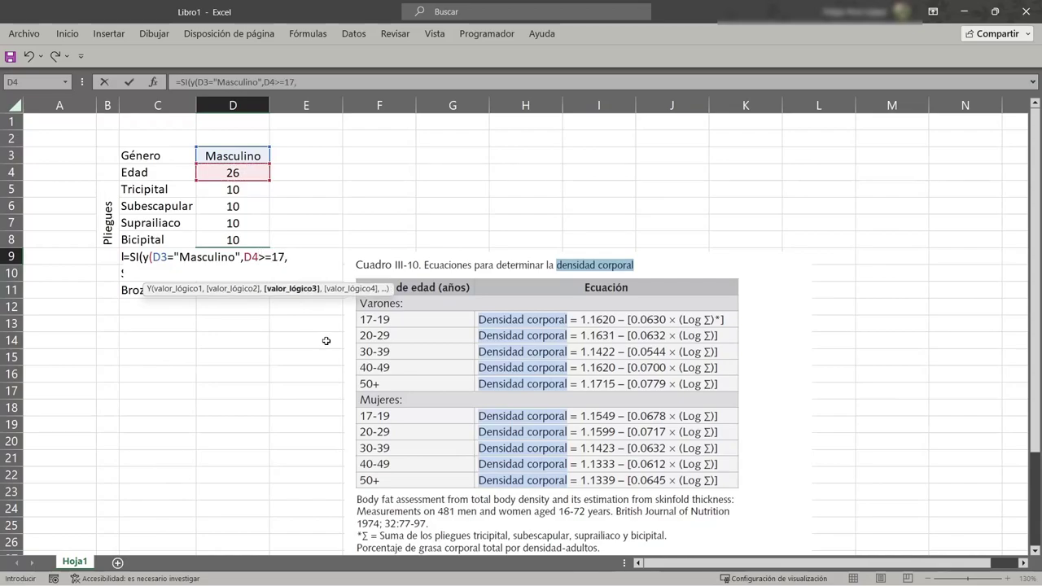
click(233, 173)
text(< )
text(19)
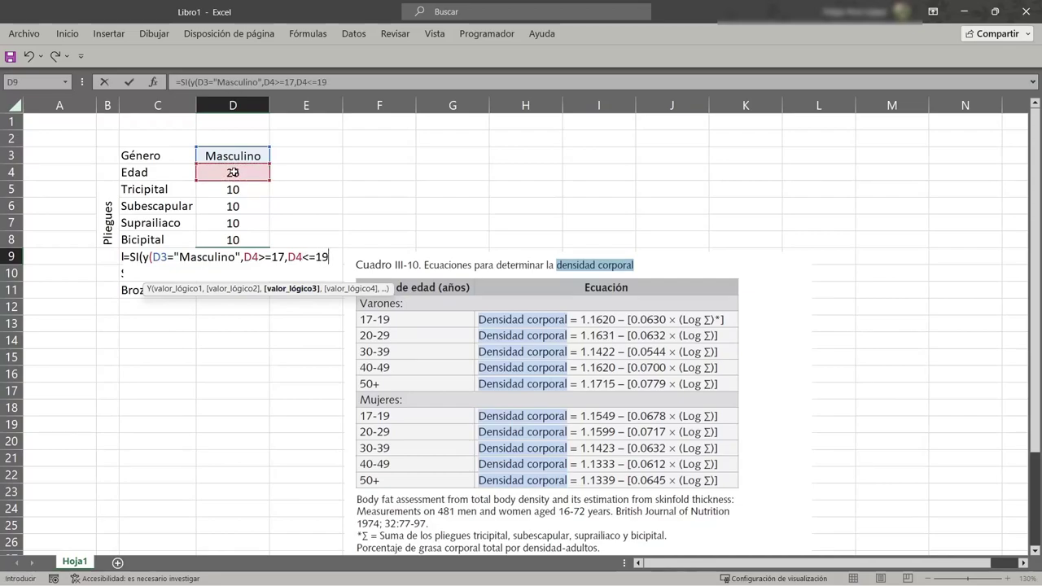
text(),1)
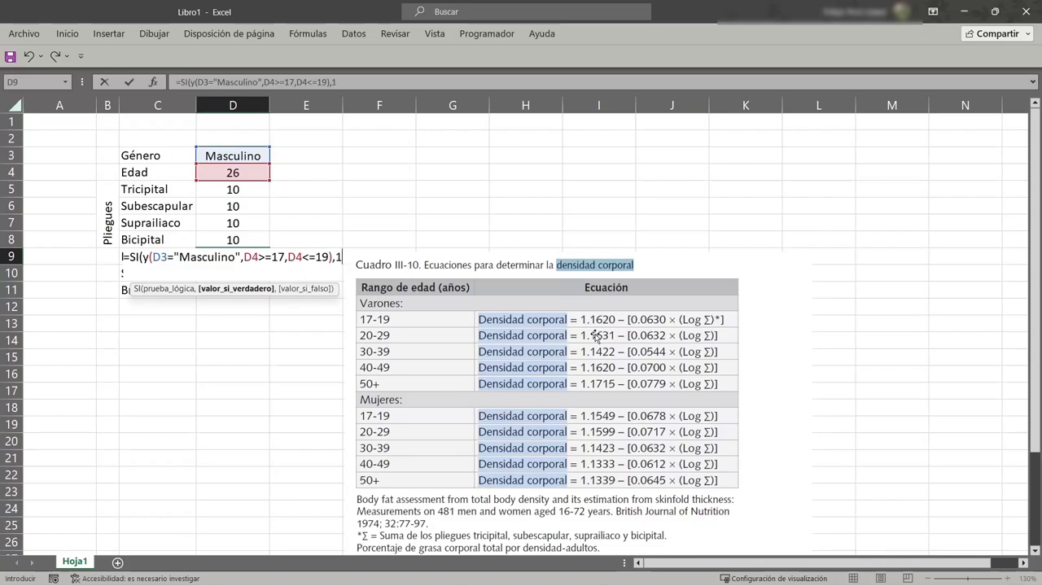
Add the true result 1.1620-(0.0630*log(suma(D5:D8))) to the D9 formula
text(.1620-(0)
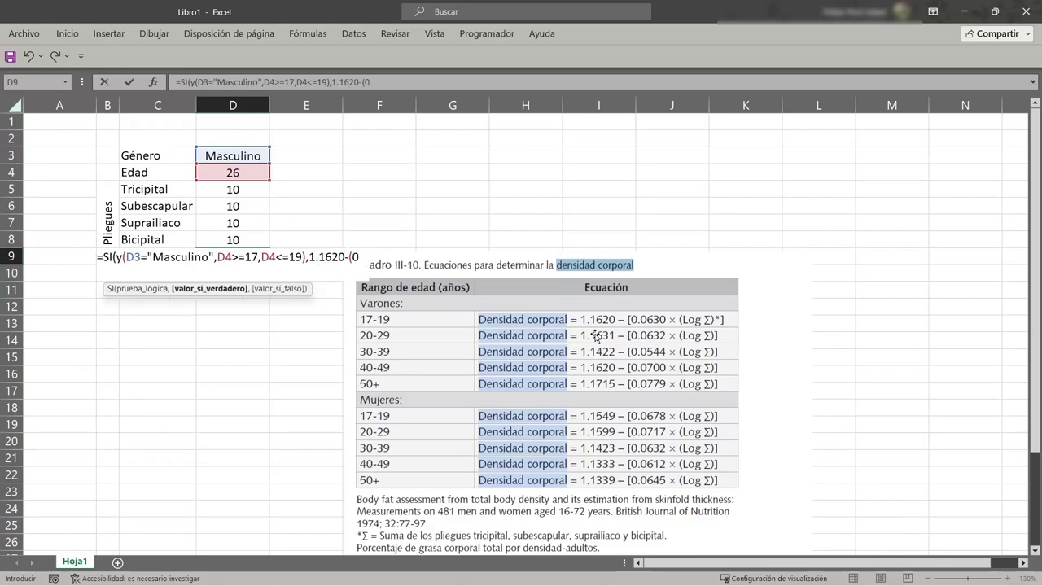
text(.0630*)
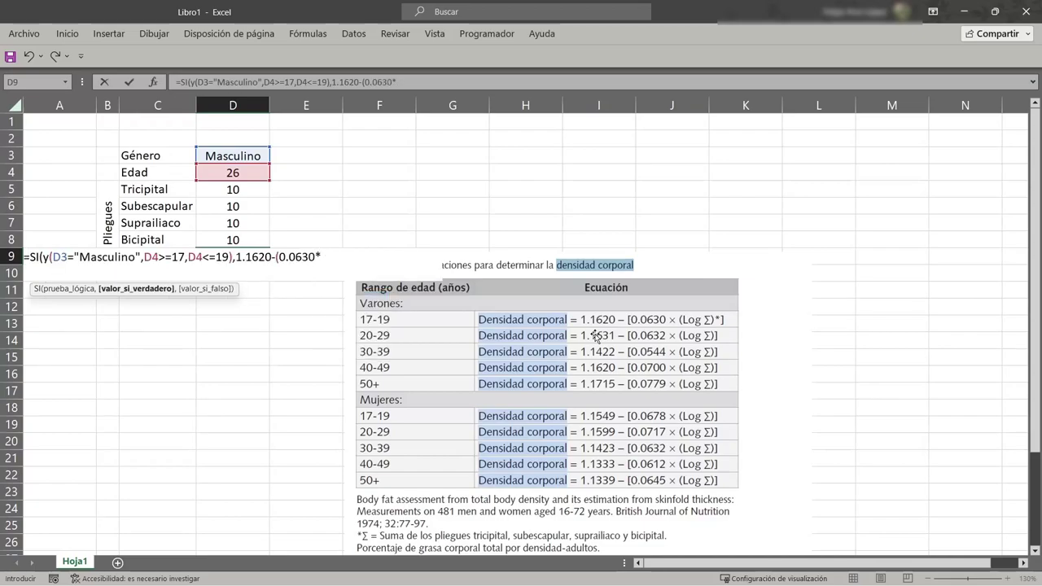
text(log()
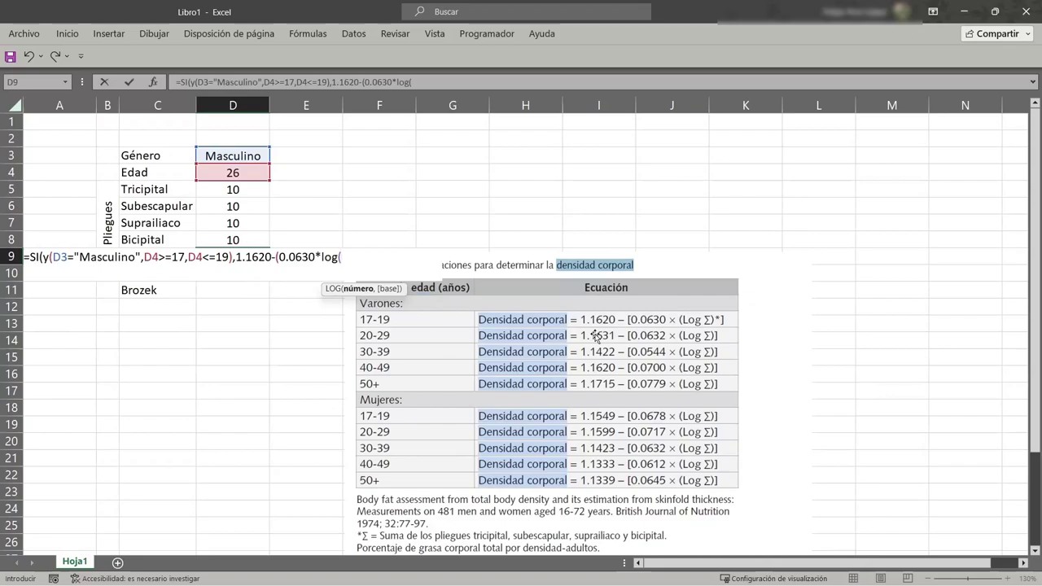
text(suma)
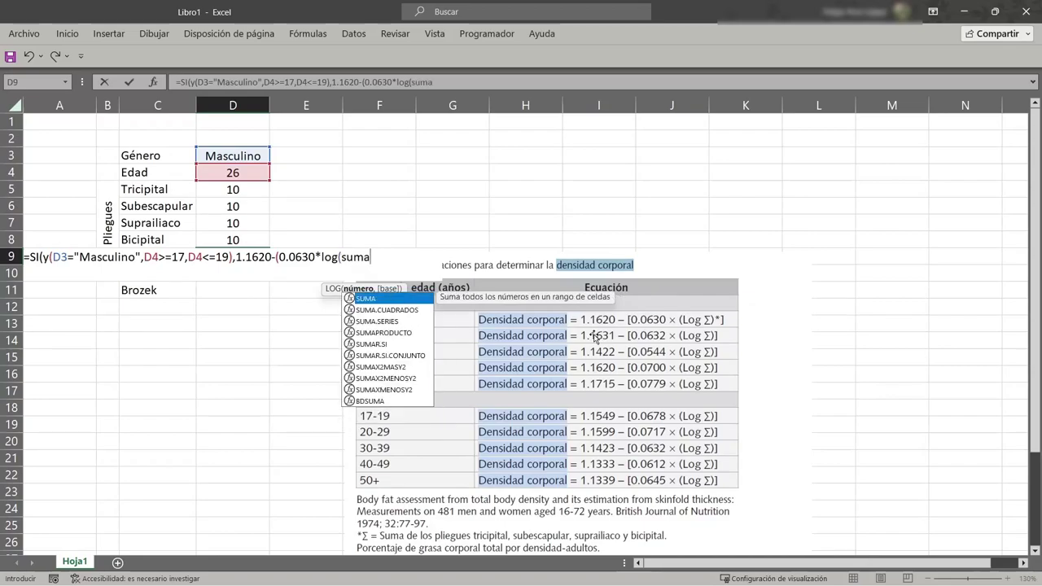
text(()
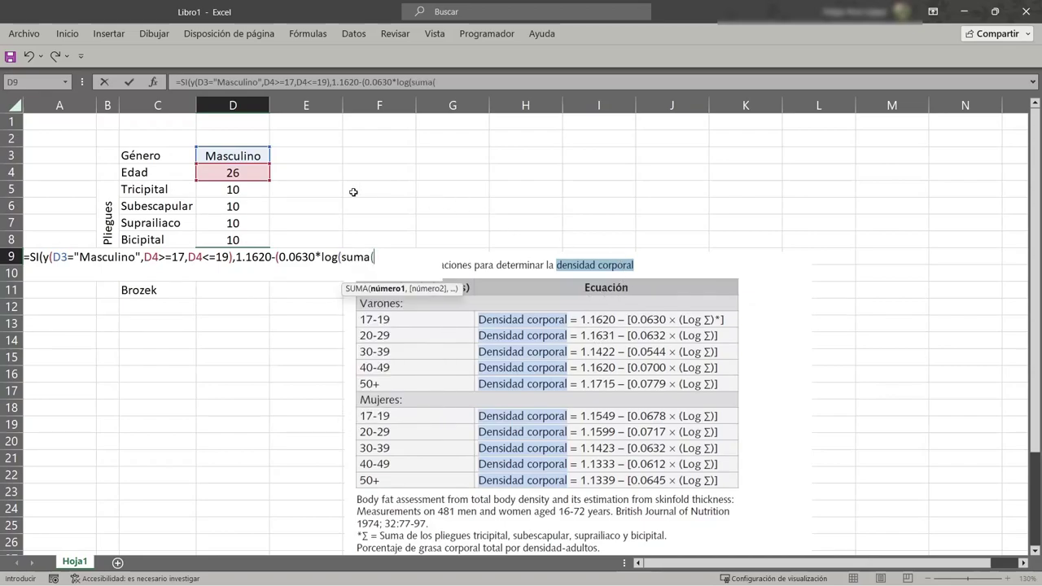
drag(244, 186, 244, 240)
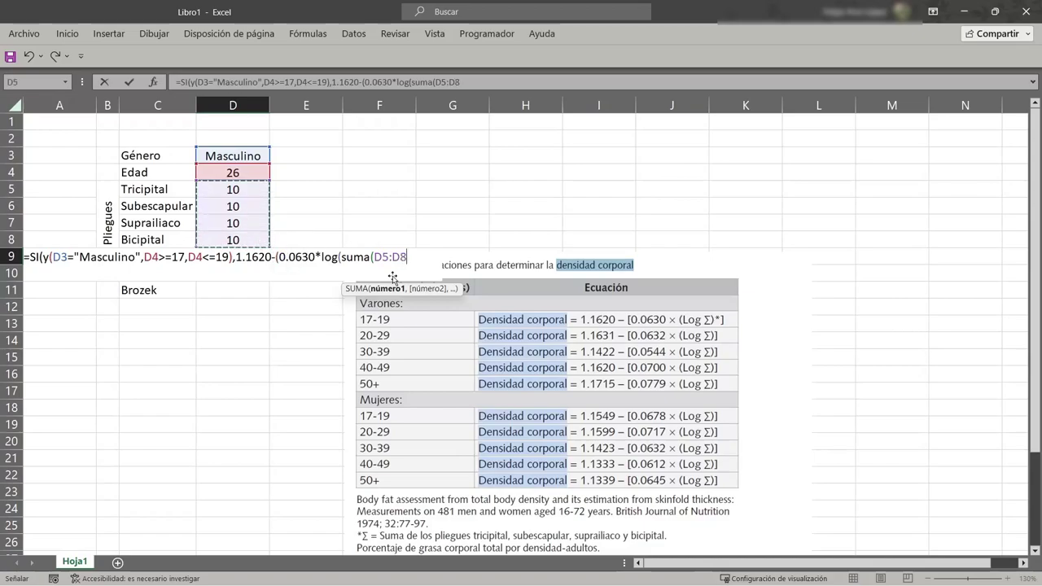
text())
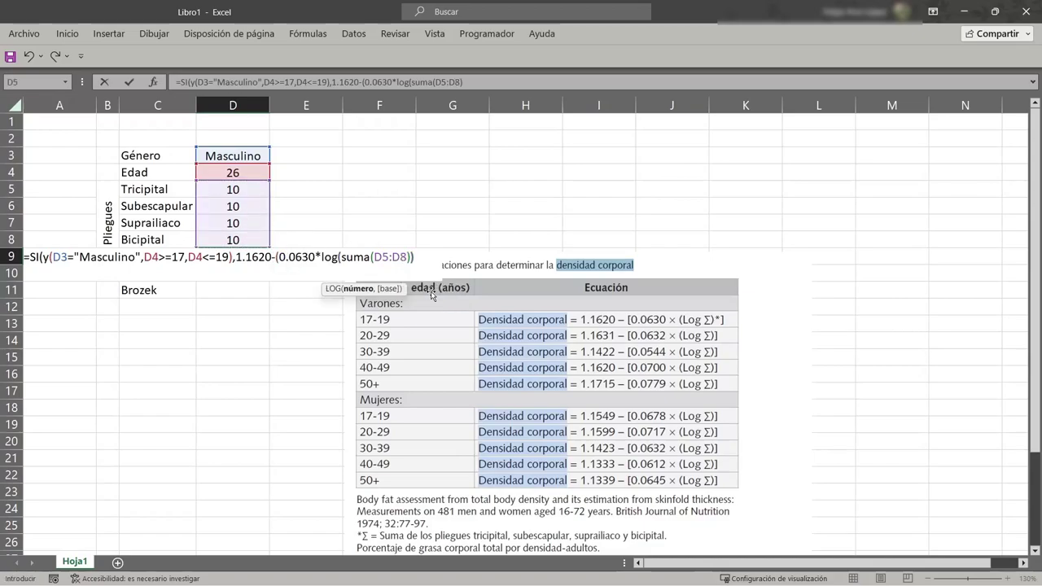
text())
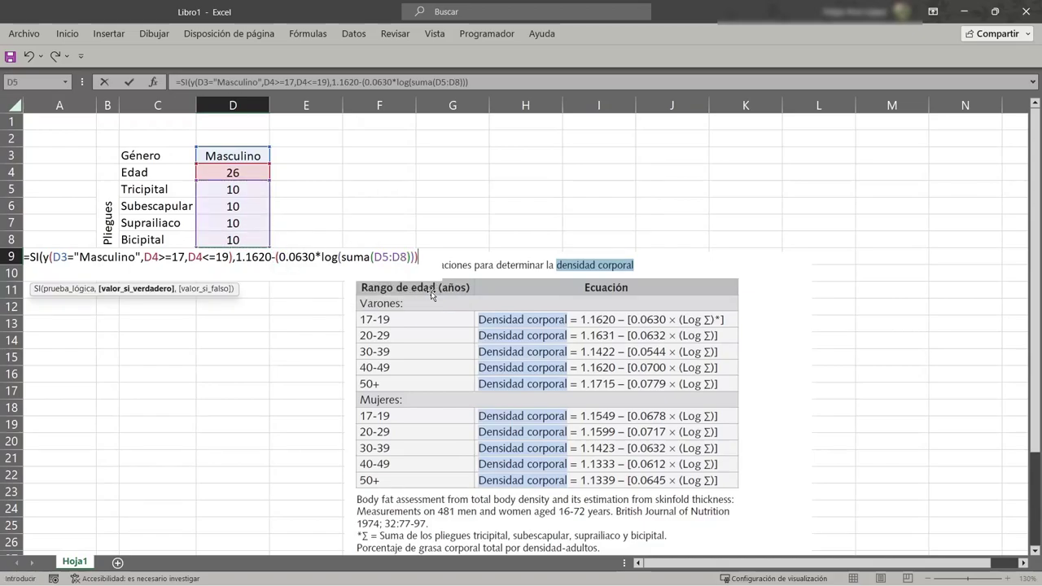
text(,)
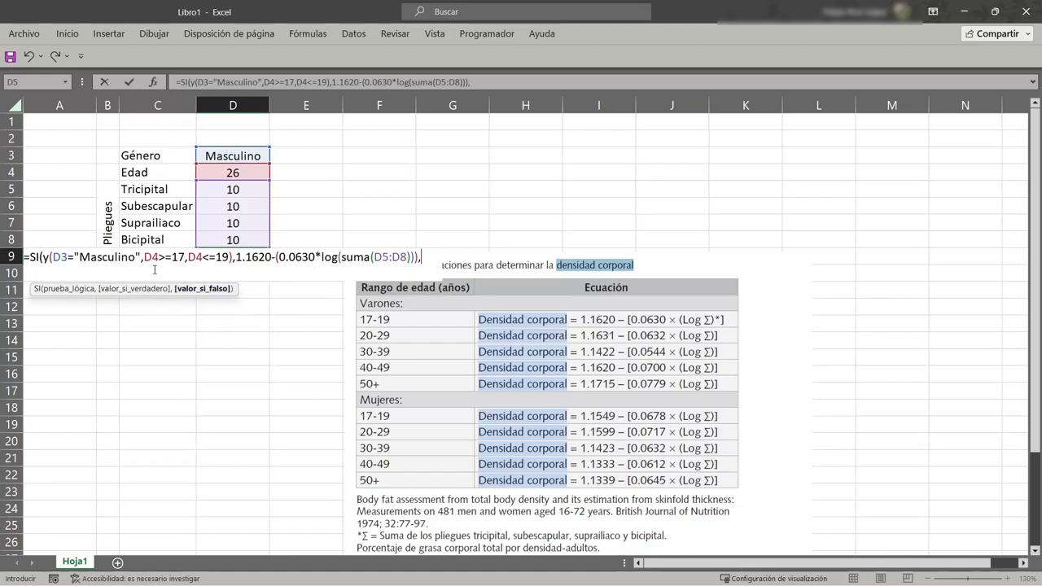
Copy the whole formula text and paste a second copy at its end
drag(31, 258, 430, 285)
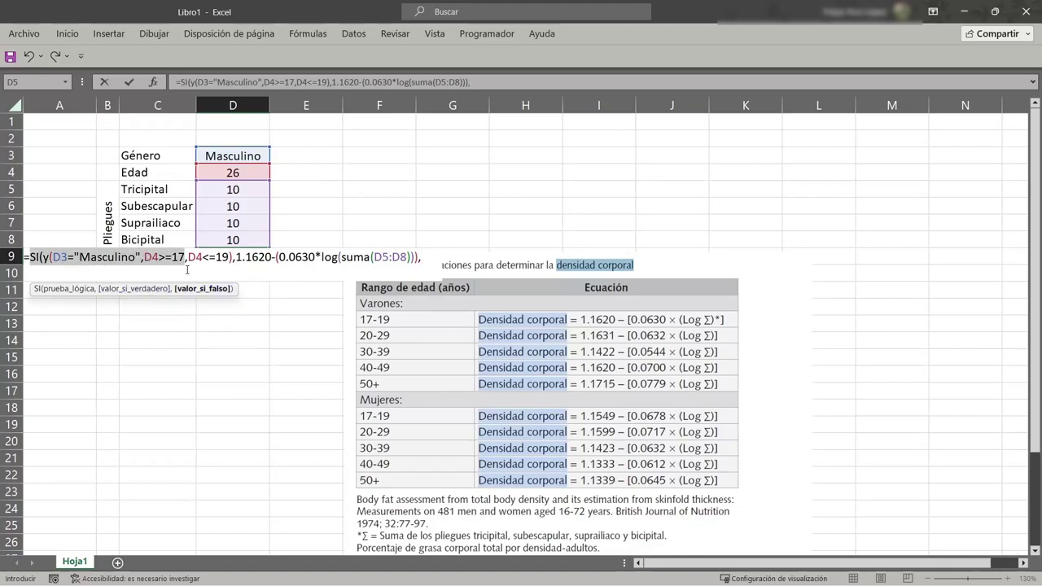
key(ctrl+c)
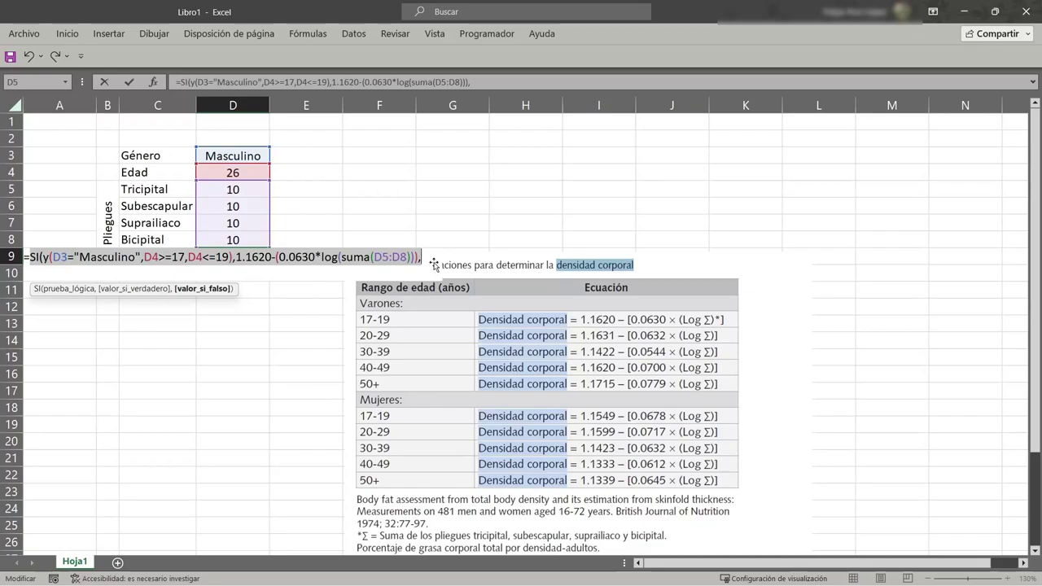
click(427, 258)
key(ctrl+v)
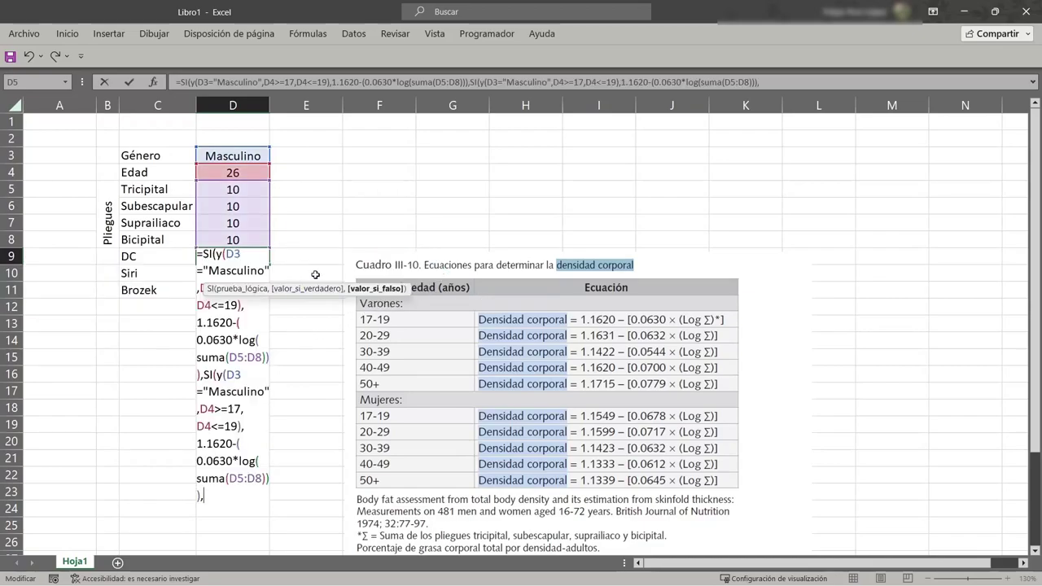
Delete the two-part draft formula, leaving D9 empty
drag(204, 499, 162, 252)
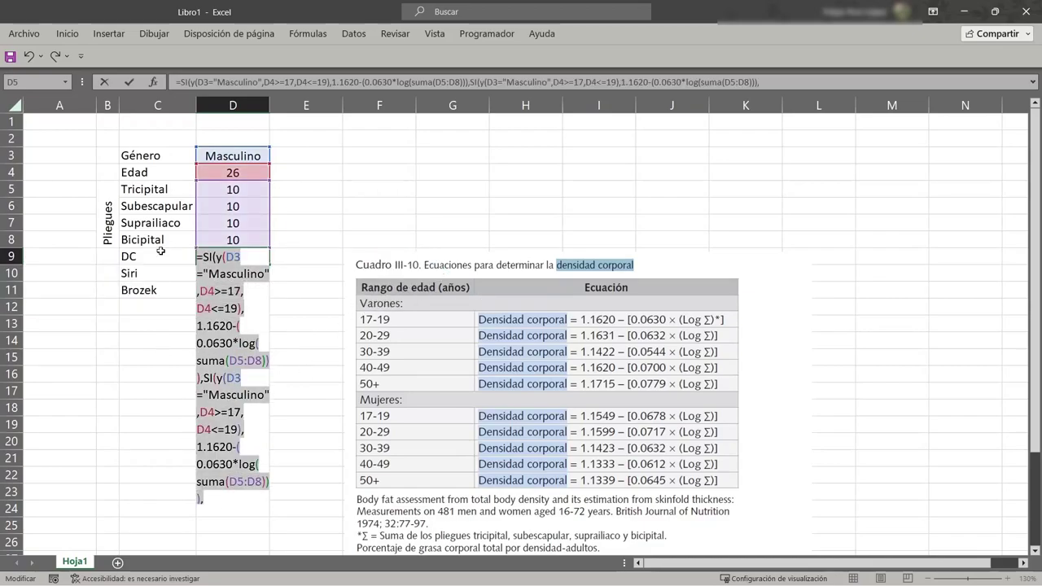
key(BackSpace)
key(Return)
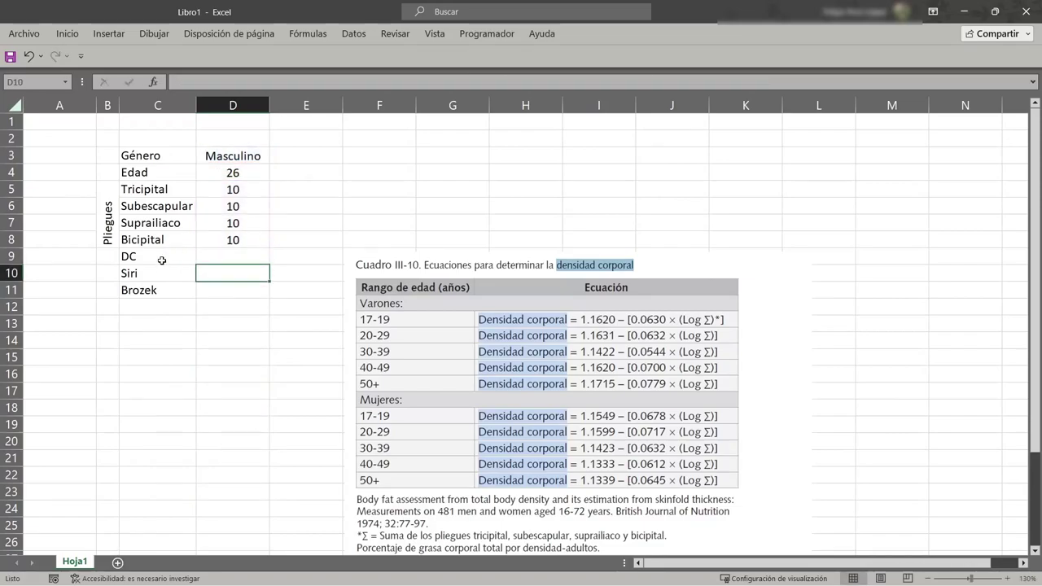
Shrink the equations image, widen column D to about 355 pixels, and reposition the image
drag(365, 355, 547, 333)
drag(526, 230, 563, 265)
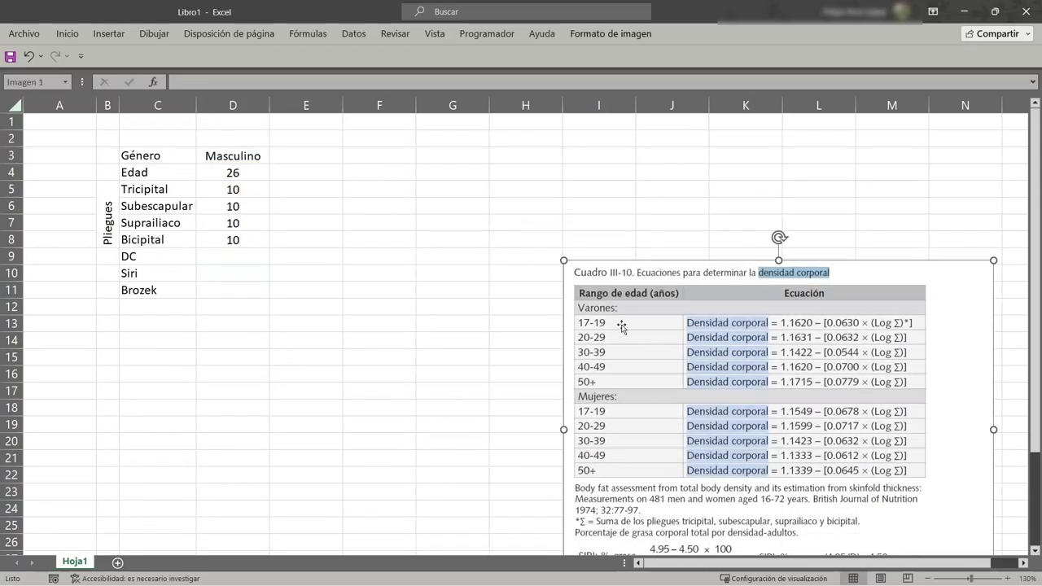
drag(647, 359, 665, 349)
drag(270, 104, 485, 104)
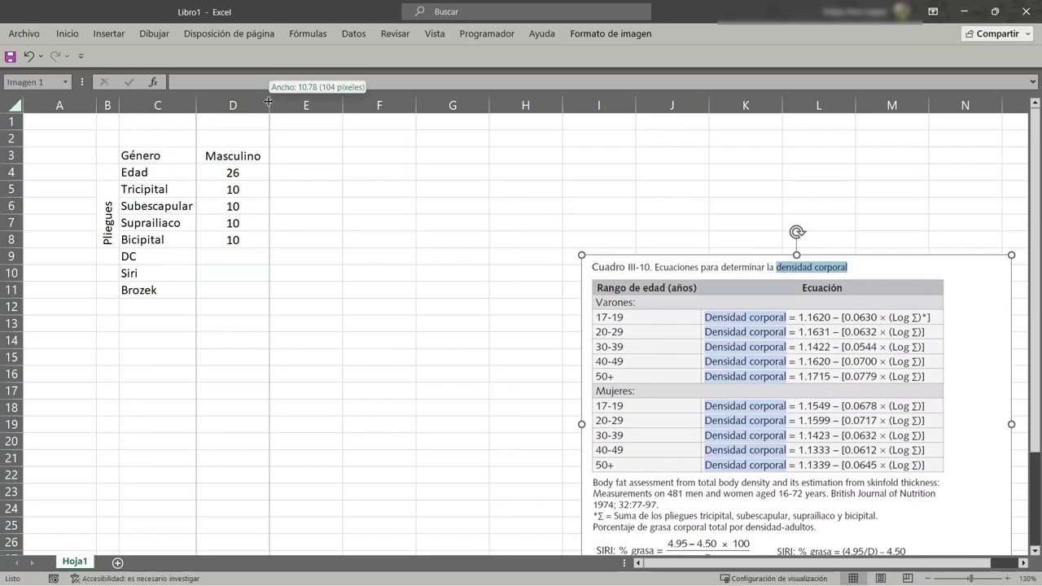
drag(860, 391, 631, 377)
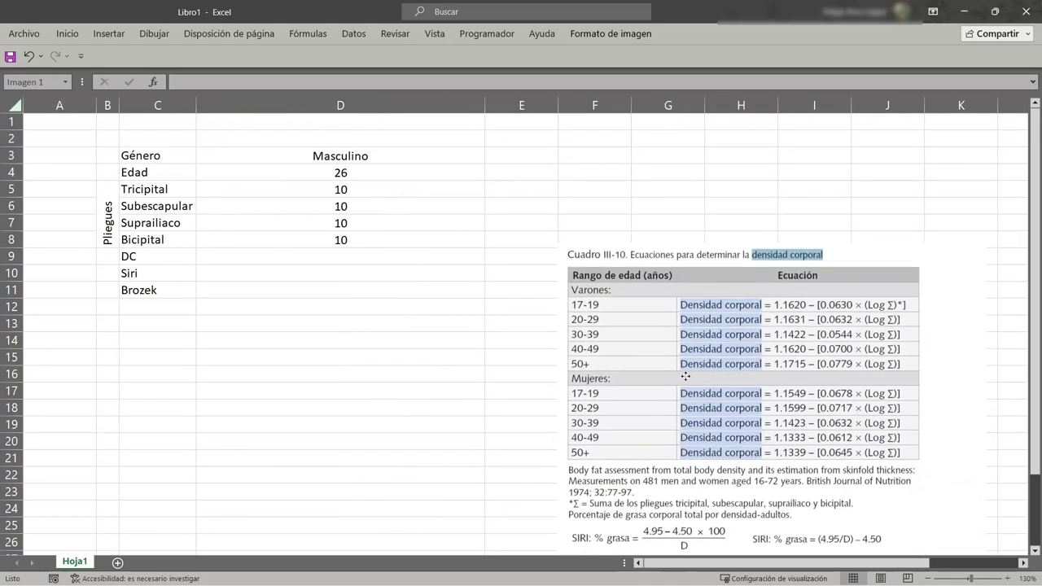
click(282, 255)
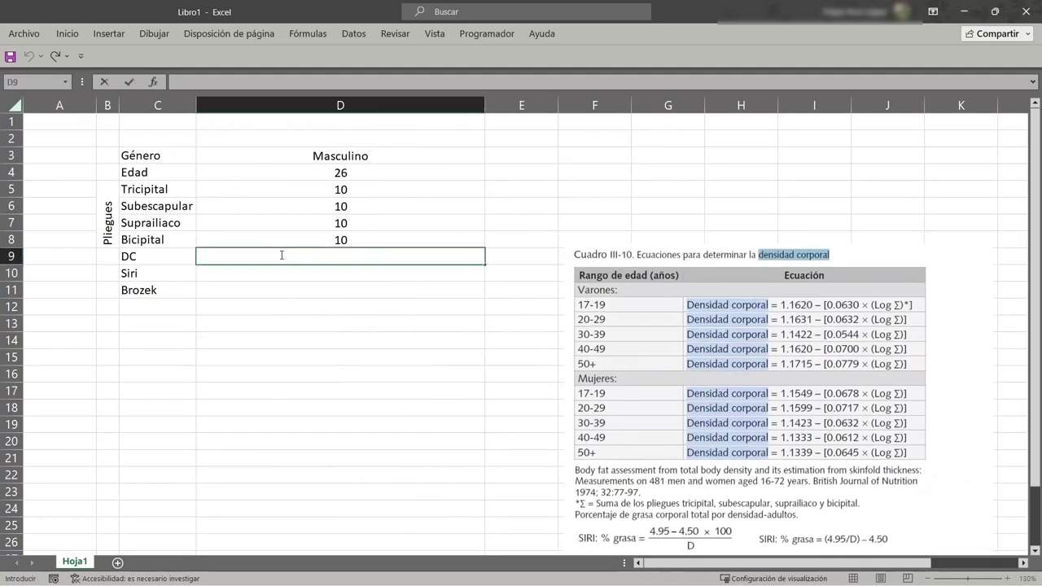
Re-enter the D9 formula with a second SI clause whose age bounds are 20 and 29
text(=SI(y(D3="Masculino",D4>=17,D4<=19),1.1620-(0.0630*log(suma(D5:D8))),SI(y(D3="Masculino",D4>=17,D4<=19),1.1620-(0.0630*log(suma(D5:D8))),)
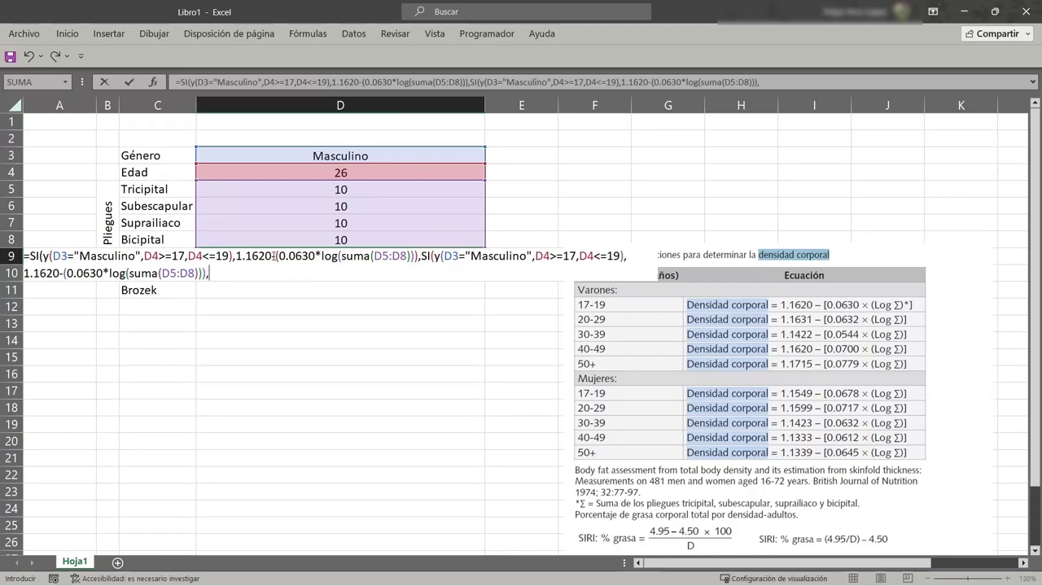
drag(290, 255, 436, 256)
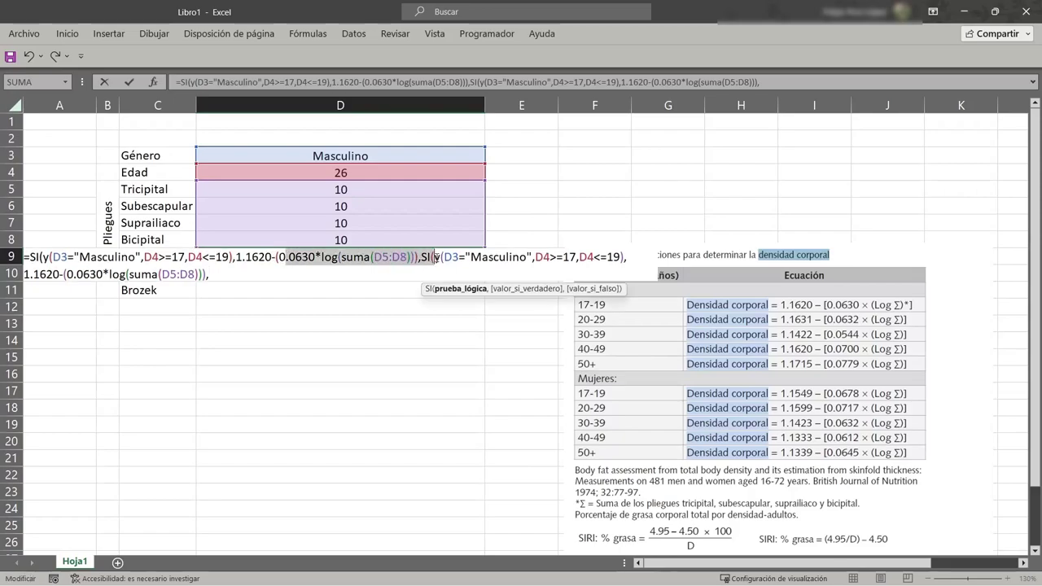
click(438, 257)
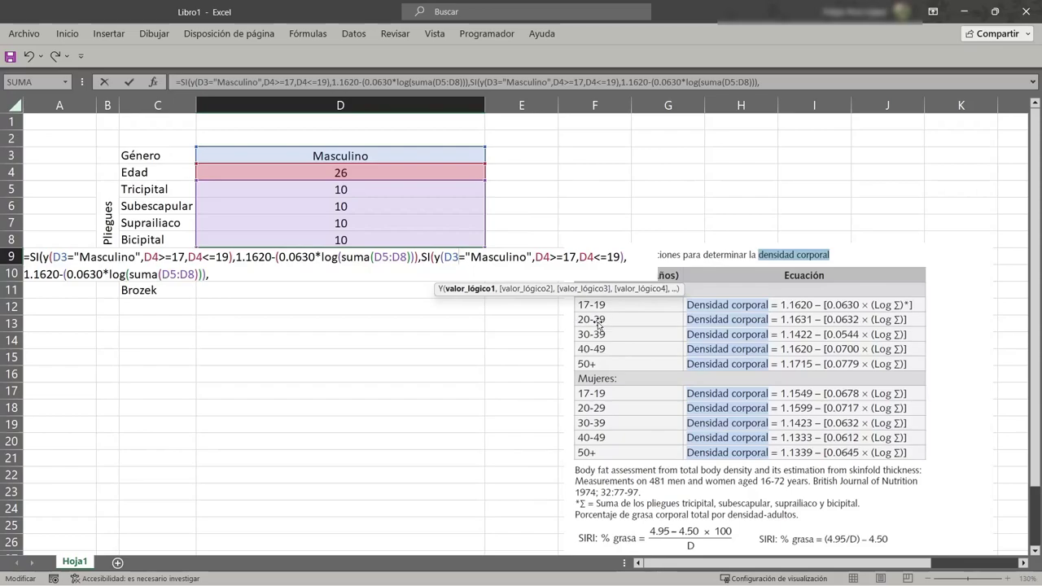
double_click(570, 258)
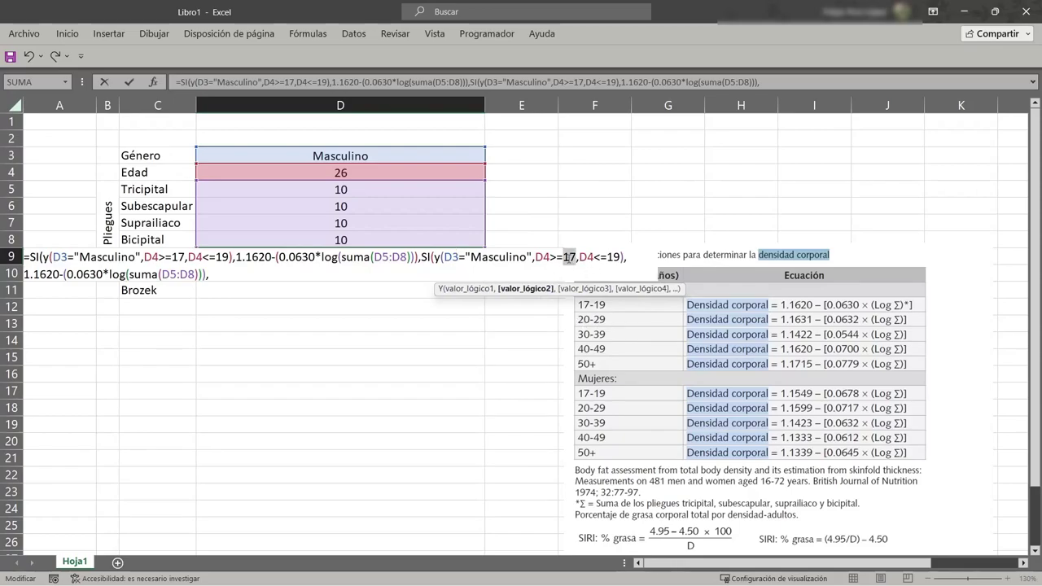
text(20)
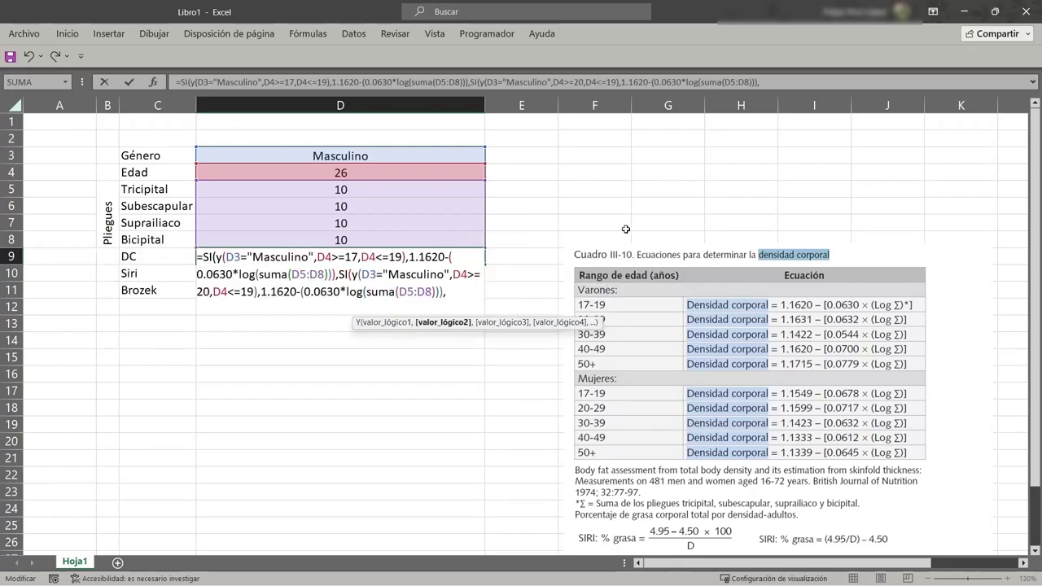
double_click(247, 291)
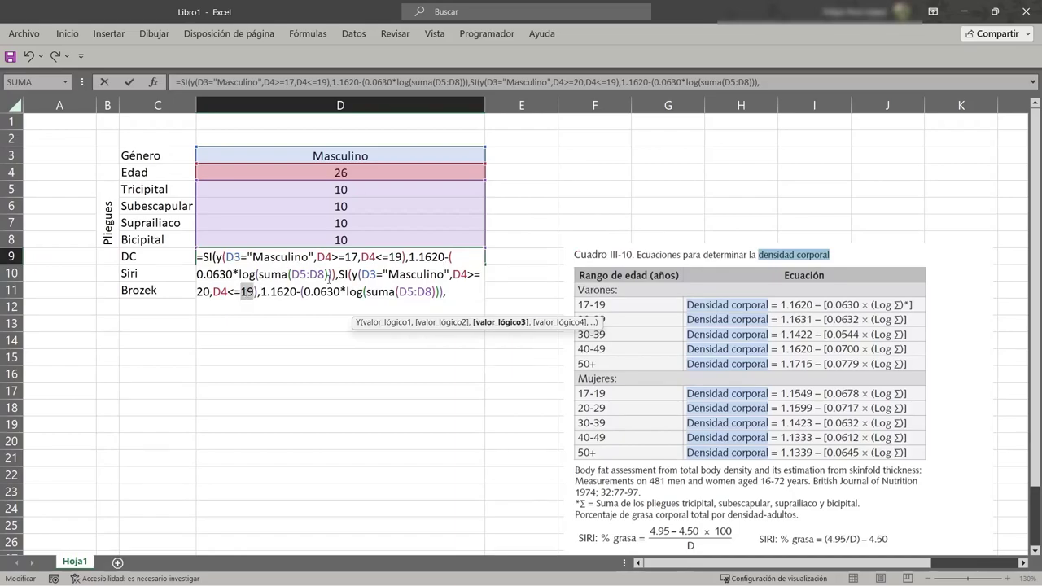
drag(574, 322, 505, 379)
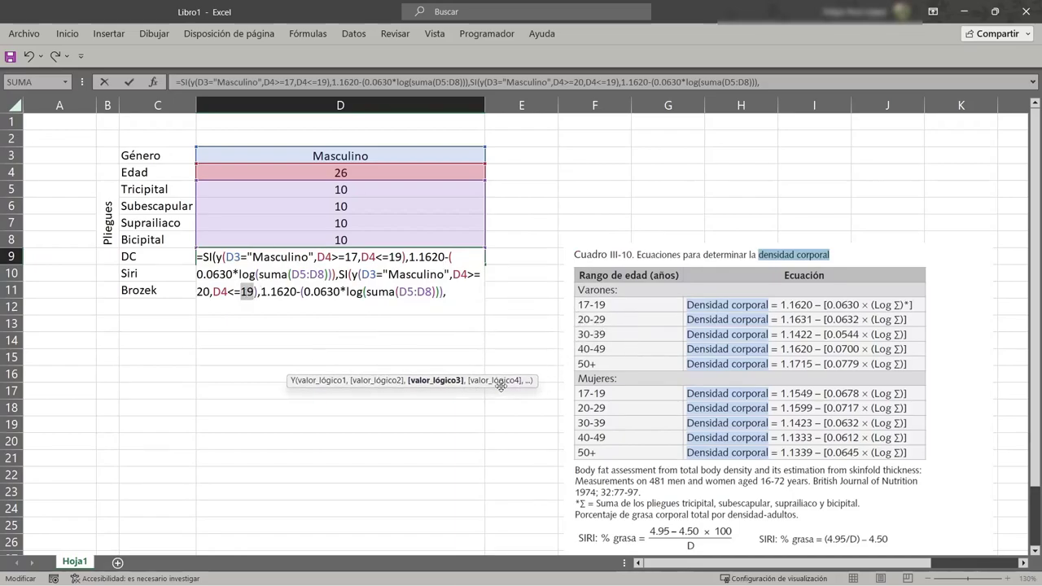
text(29)
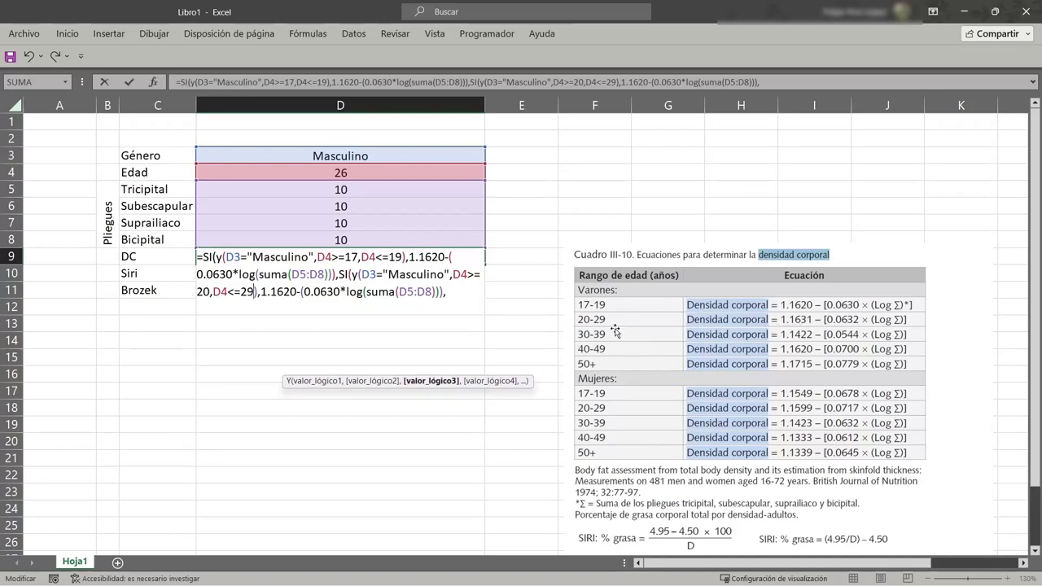
Change the second clause's constants to 1.1631 and 0.0632, then copy that clause
click(272, 293)
double_click(272, 293)
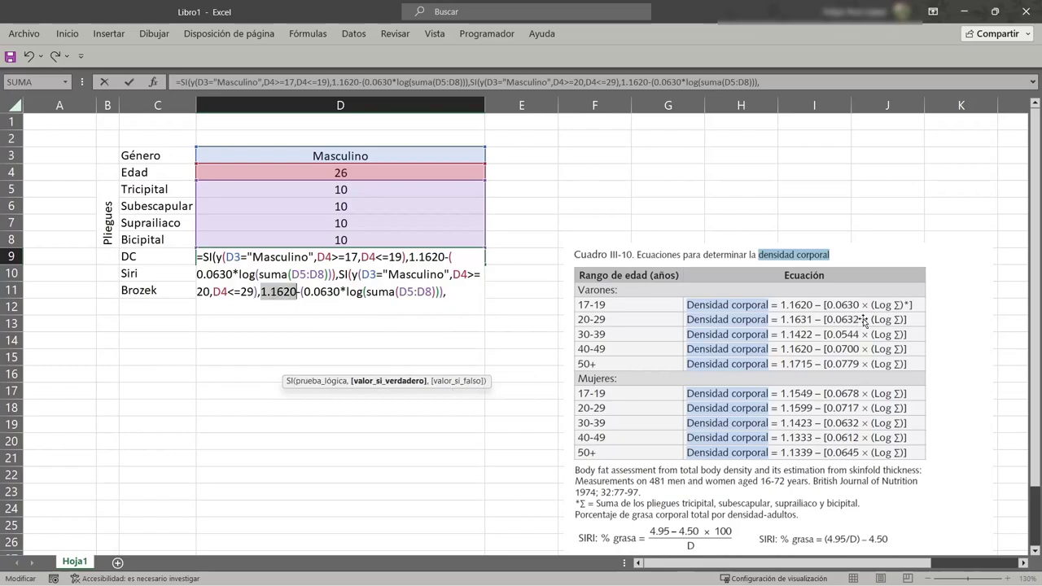
text(1.1631)
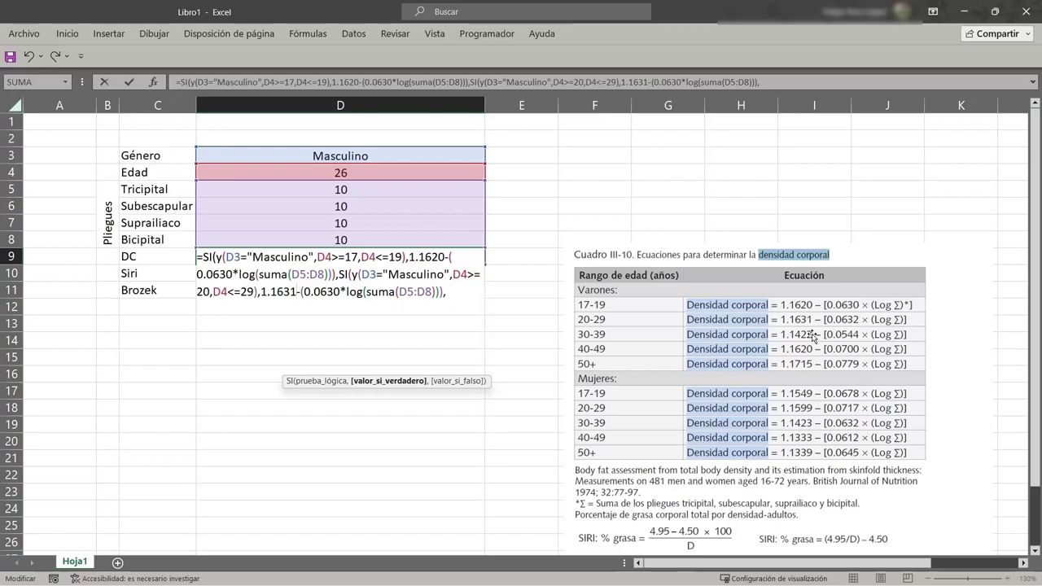
double_click(329, 283)
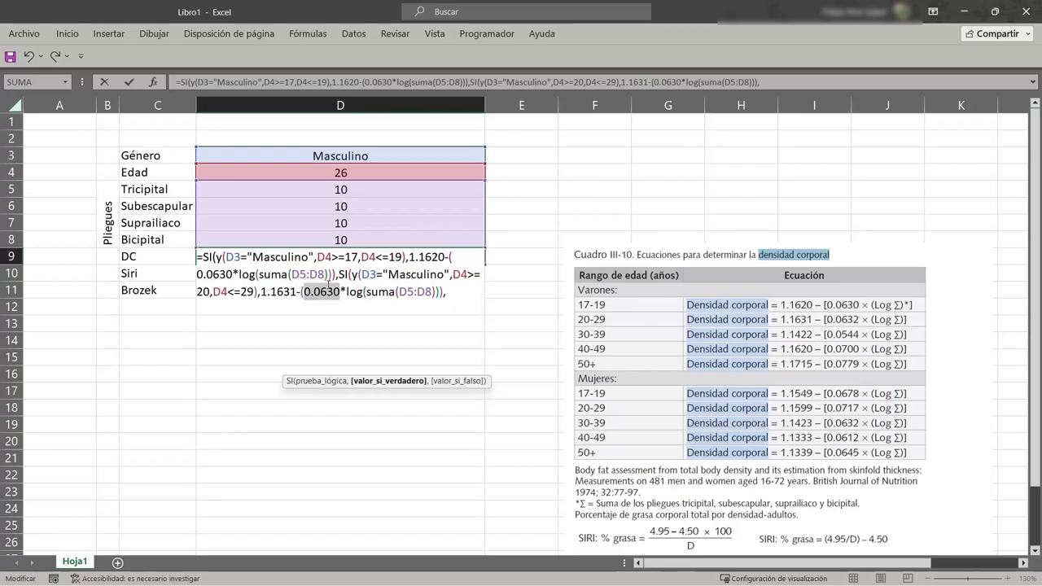
text(0.0632)
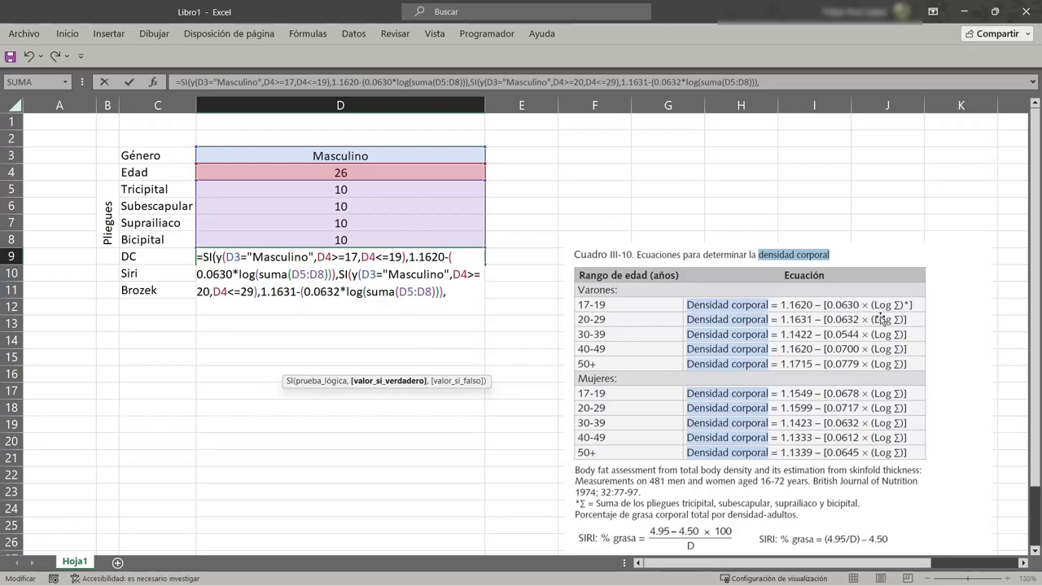
click(440, 293)
drag(452, 292, 339, 275)
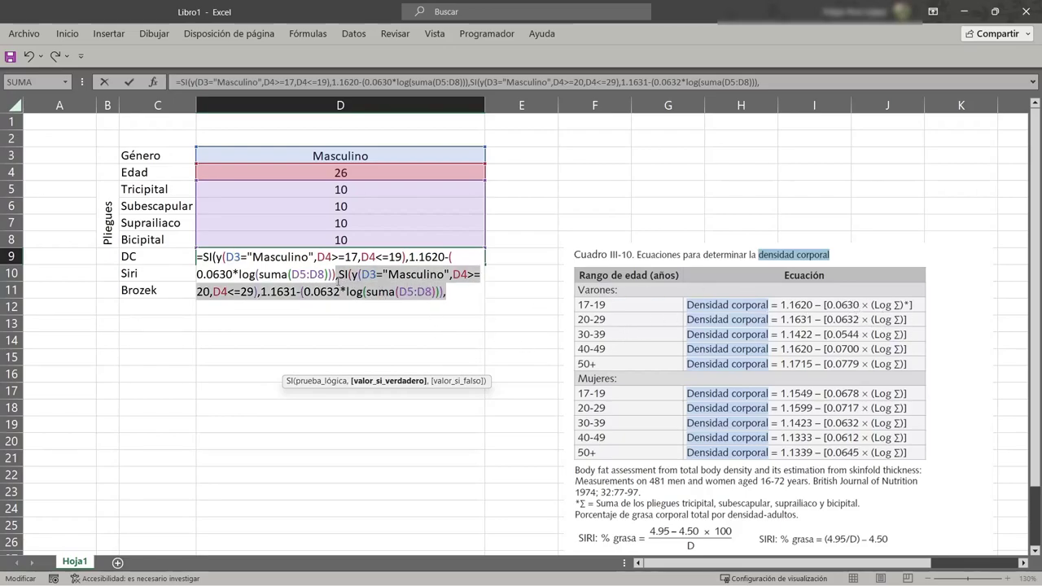
key(ctrl+c)
click(447, 292)
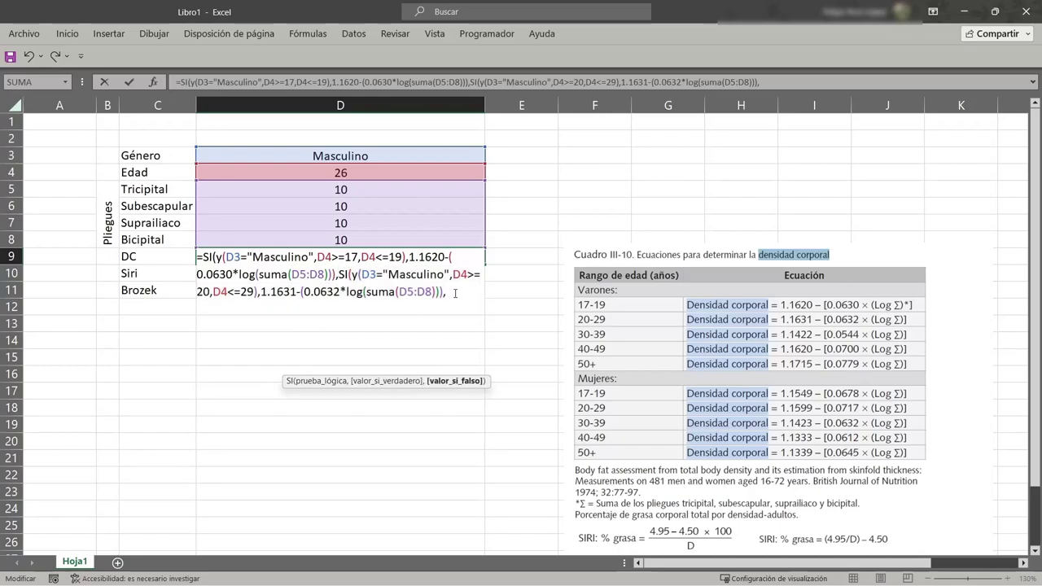
Paste a copy of the 20–29 clause into D9's formula and change its age range to 30–39
key(ctrl+v)
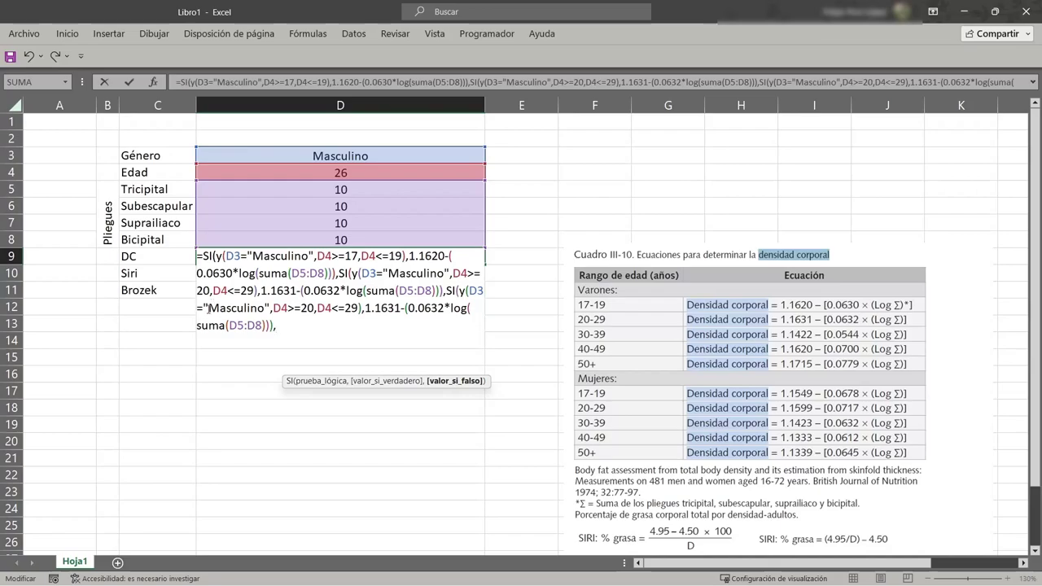
double_click(305, 308)
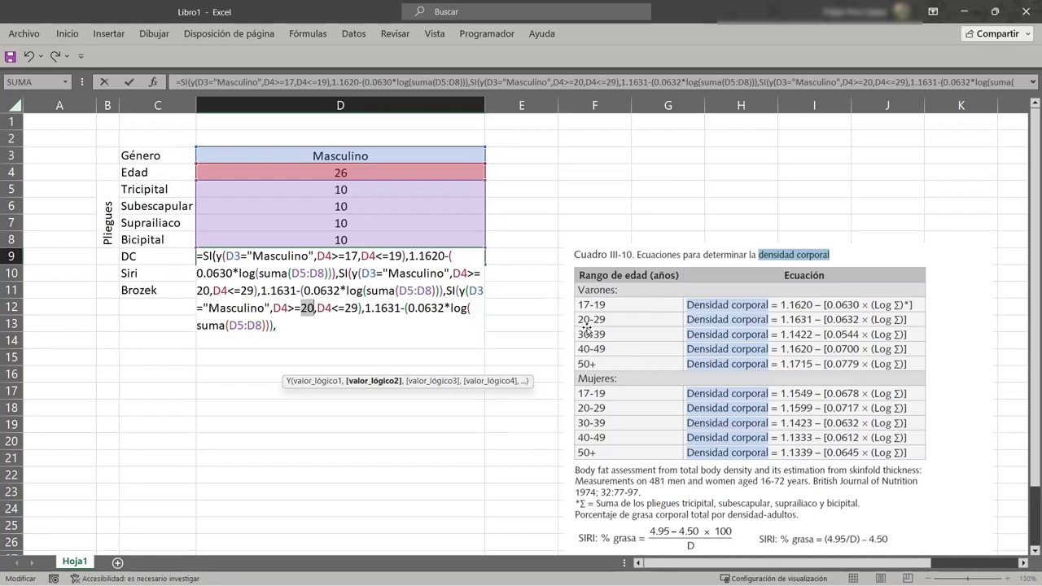
text(30)
key(Right)
key(Right)
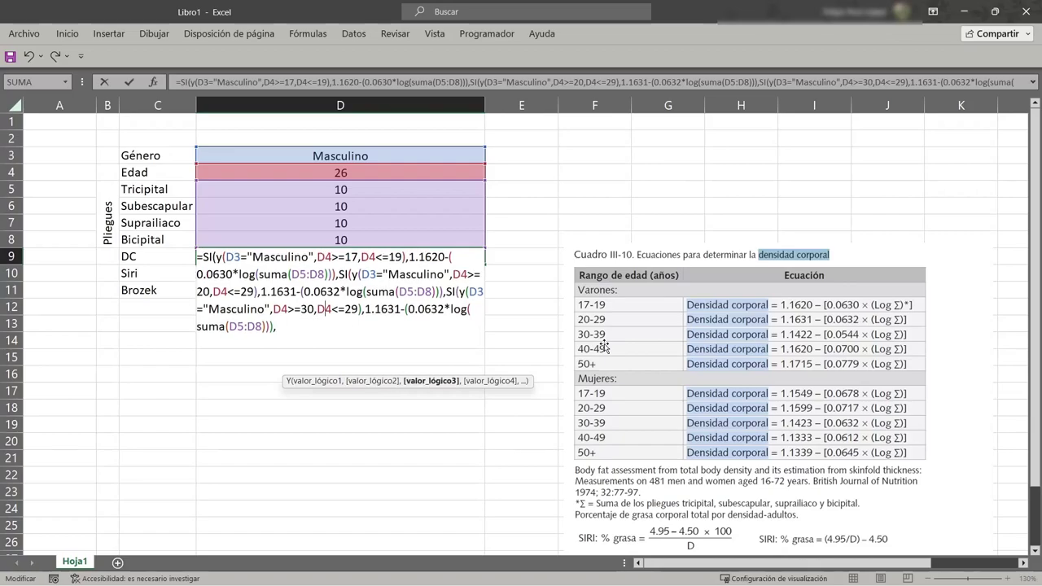
key(BackSpace)
text(3)
Give the 30–39 clause constants 1.1422 and 0.0544, then append another copied clause
double_click(391, 309)
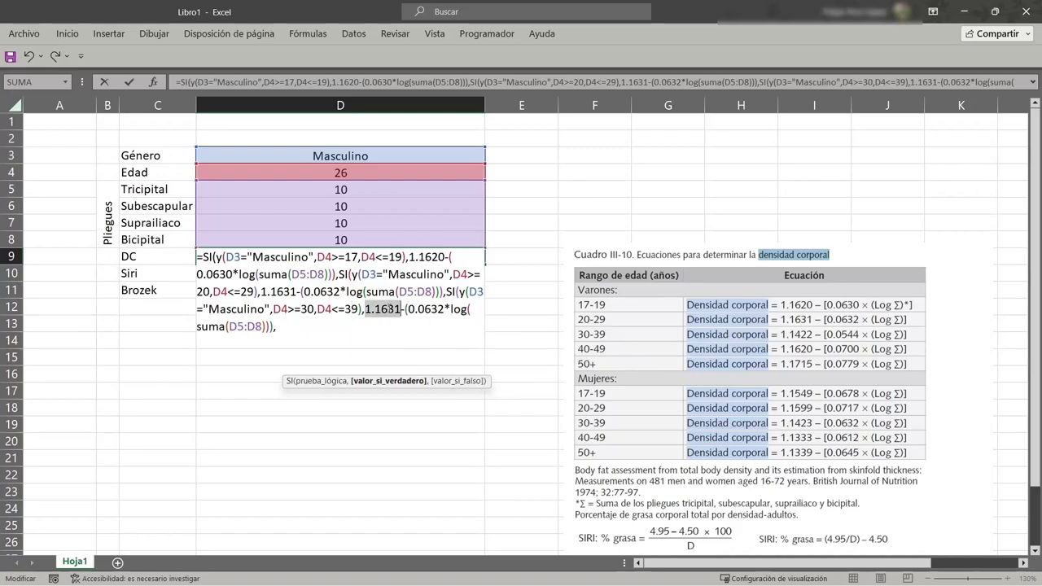
text(1.14)
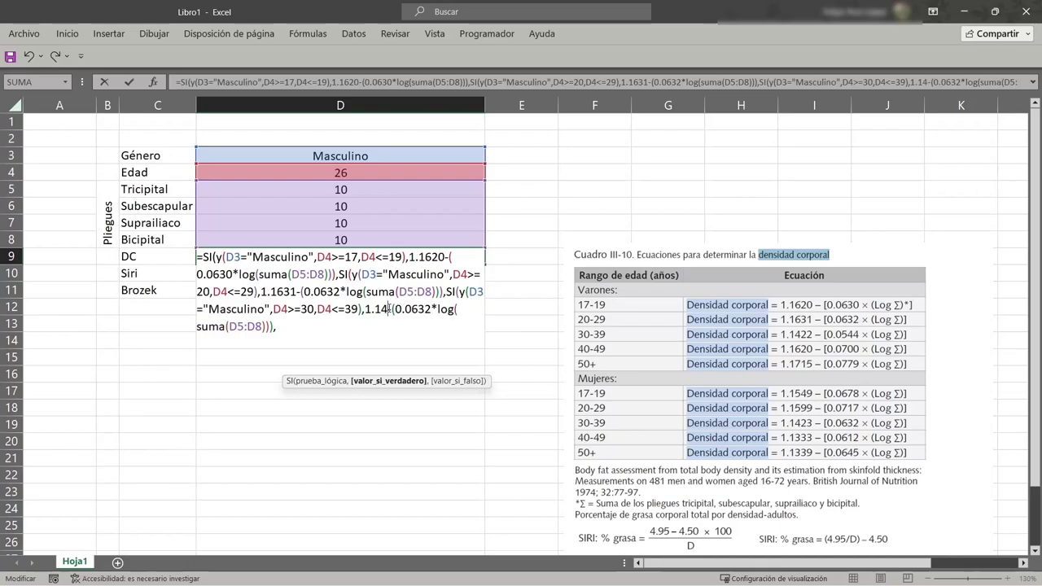
text(21)
key(BackSpace)
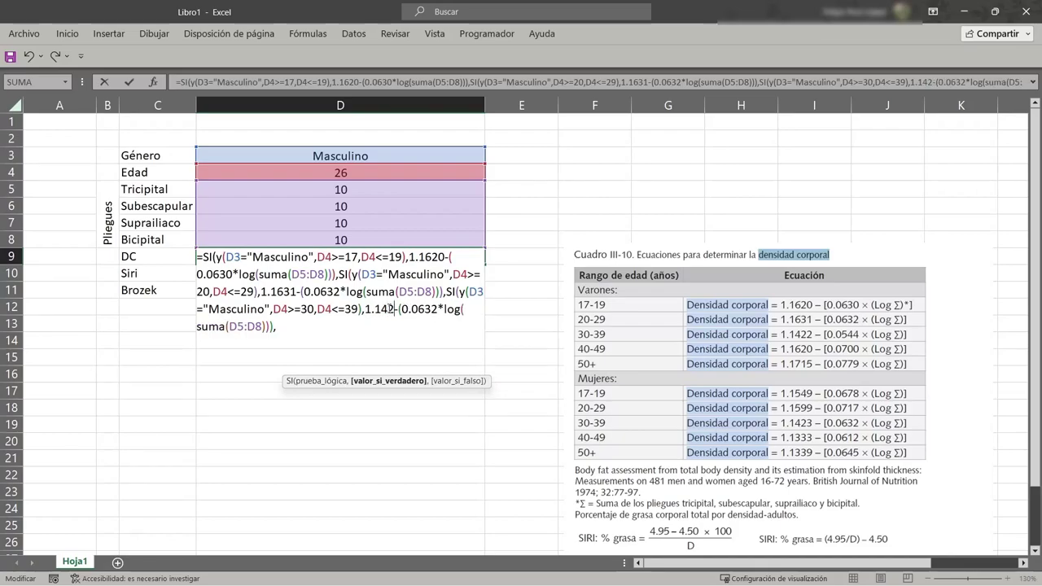
text(2)
key(BackSpace)
key(BackSpace)
key(BackSpace)
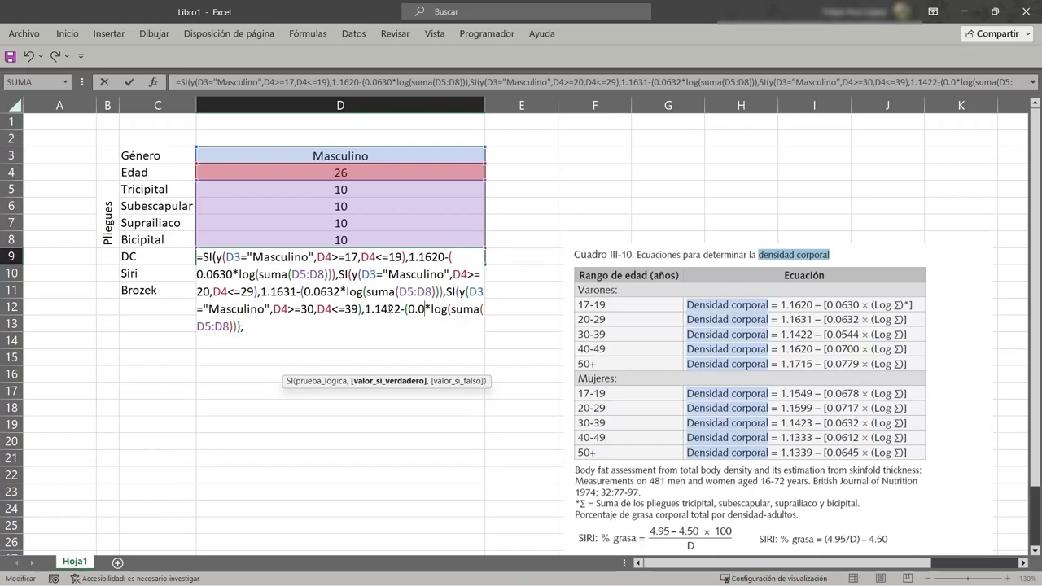
text(544)
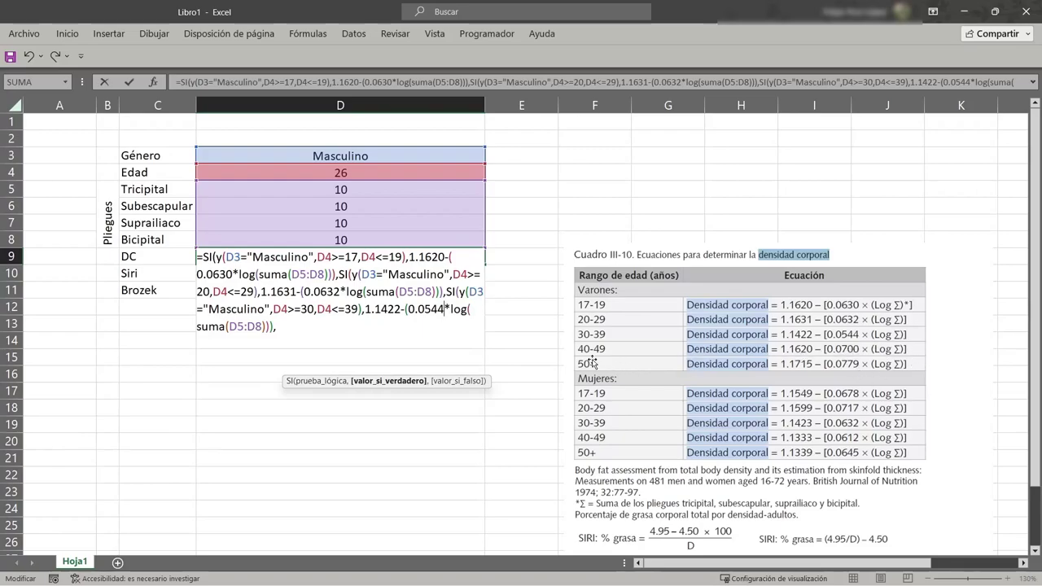
drag(299, 328, 295, 330)
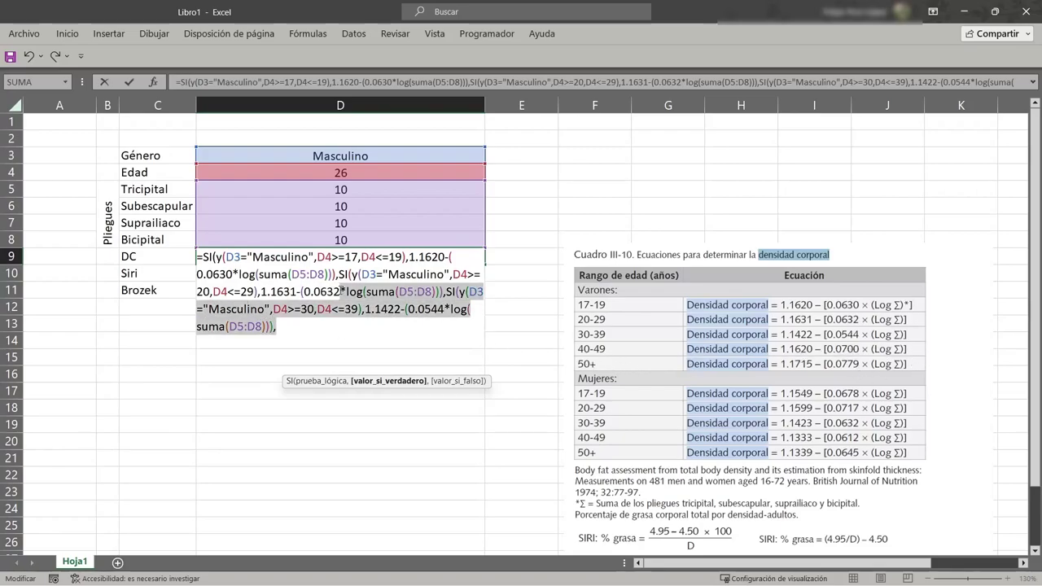
key(ctrl+v)
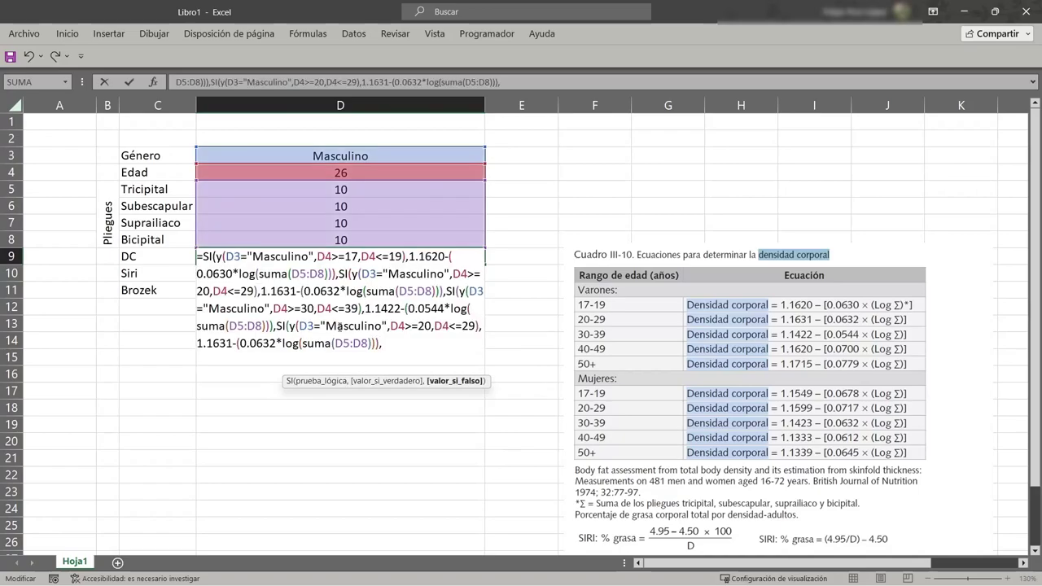
Change the pasted clause's age range from 20–29 to 40–49
double_click(425, 326)
text(40)
click(432, 326)
key(Right)
key(Right)
key(Right)
key(BackSpace)
text(4)
key(Right)
key(Right)
key(Right)
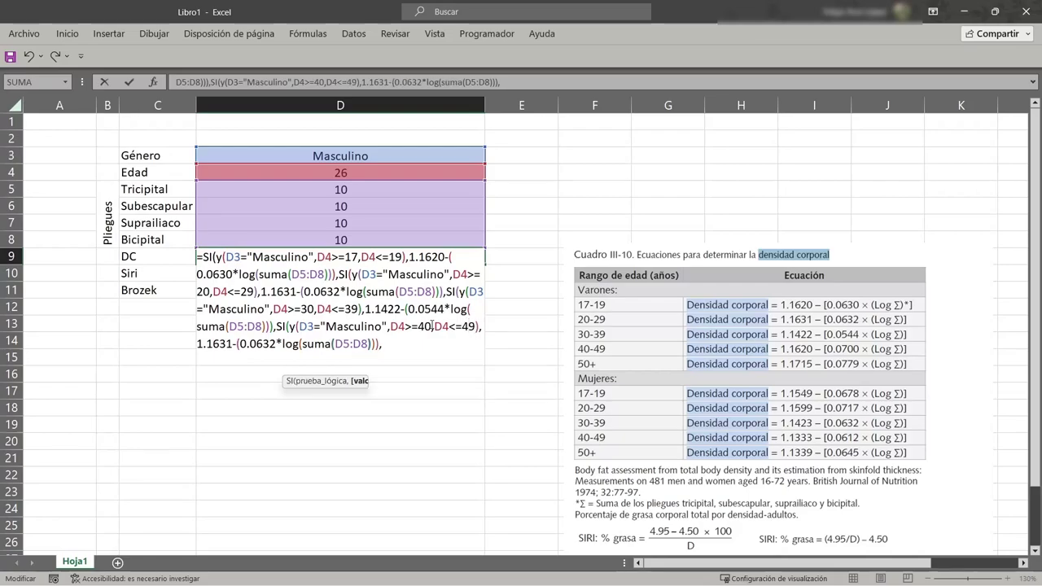
Set the 40–49 clause constants to 1.1620 and 0.0700, then append another copied clause
key(Right)
key(Right)
key(Right)
key(shift+Left)
key(shift+Left)
key(shift+Left)
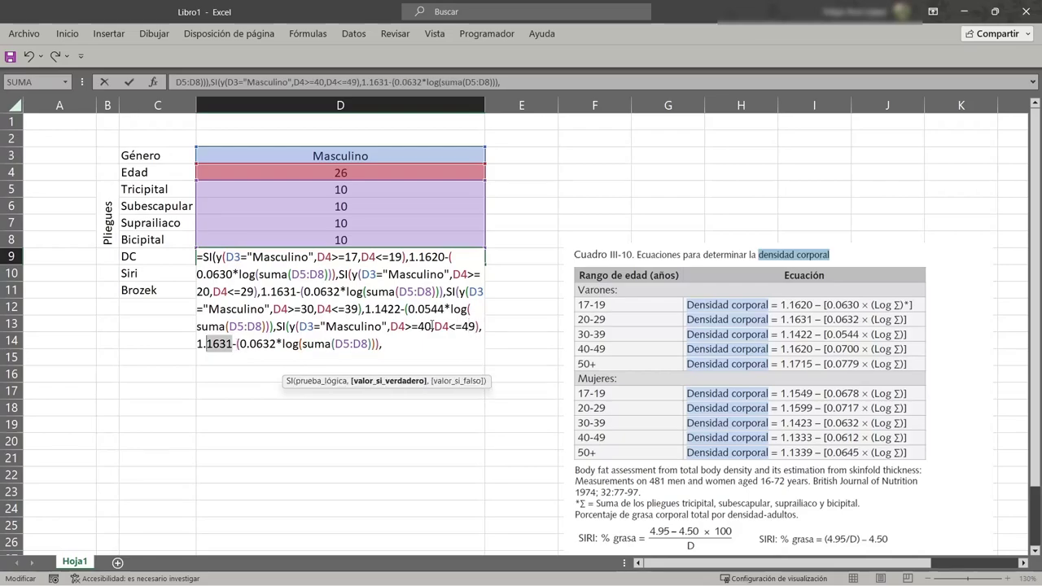
key(BackSpace)
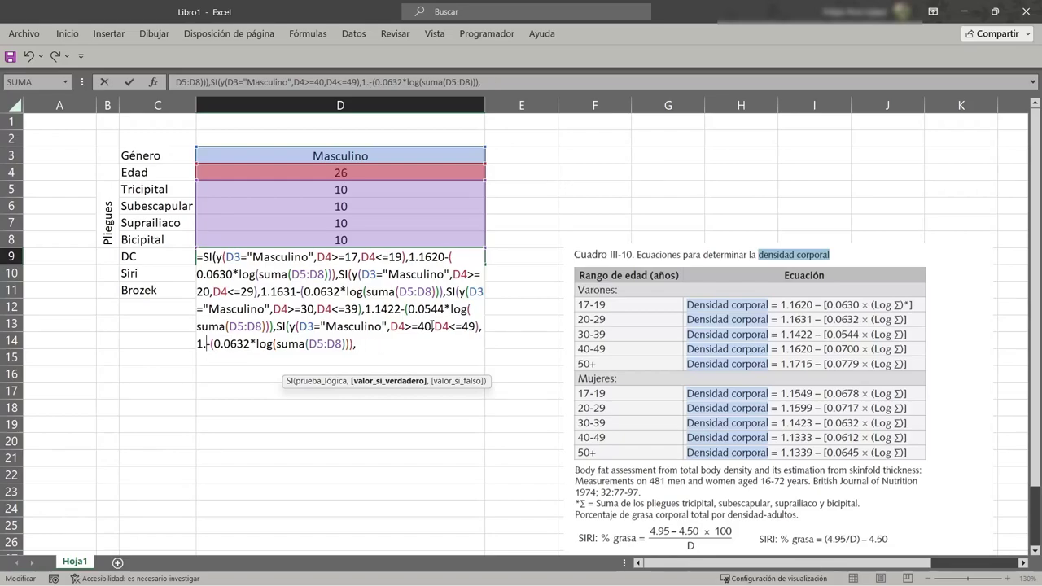
text(1715)
key(BackSpace)
key(BackSpace)
key(BackSpace)
text(620)
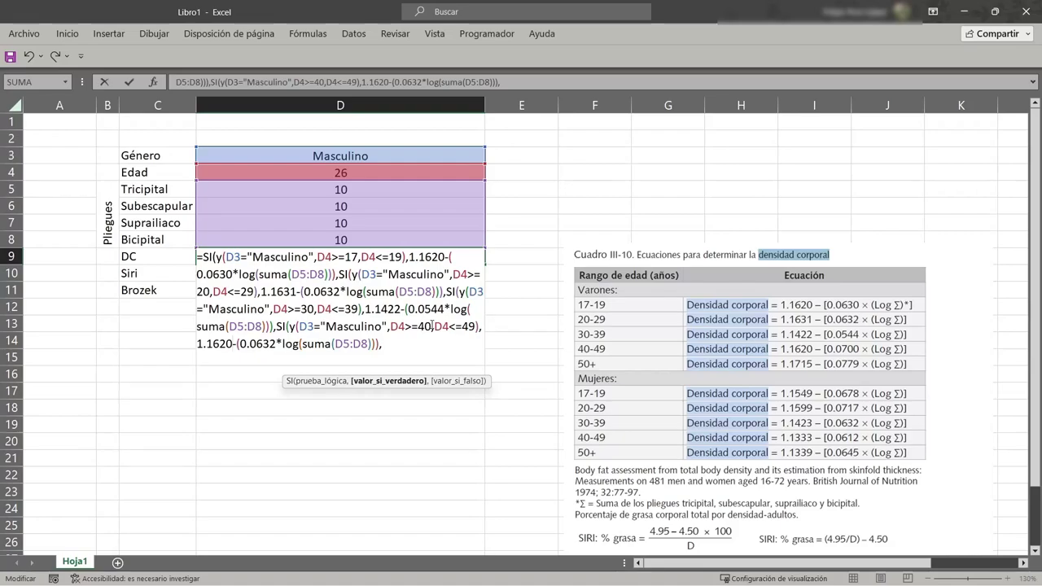
key(BackSpace)
key(BackSpace)
key(BackSpace)
key(BackSpace)
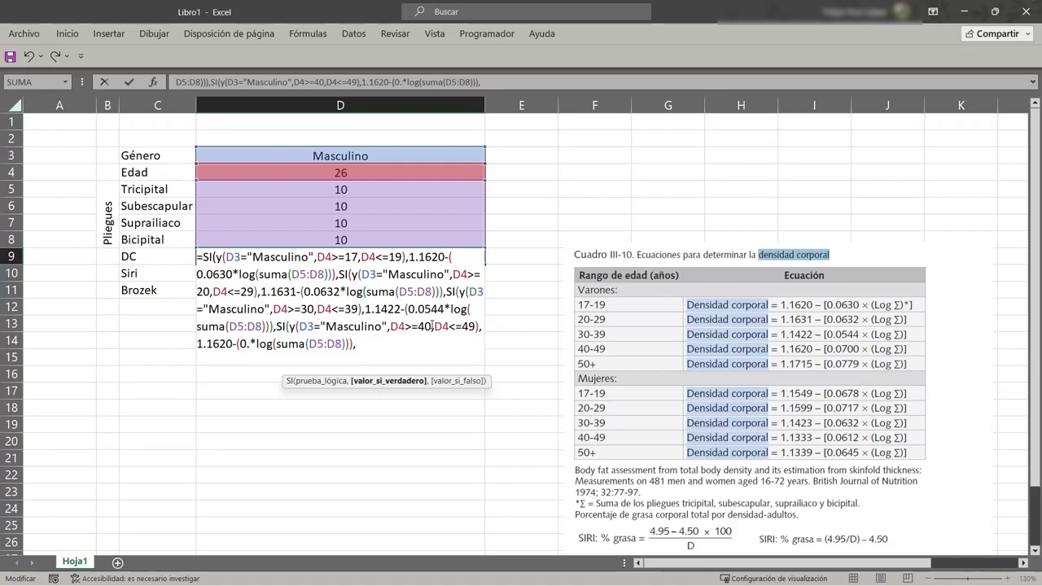
text(0700)
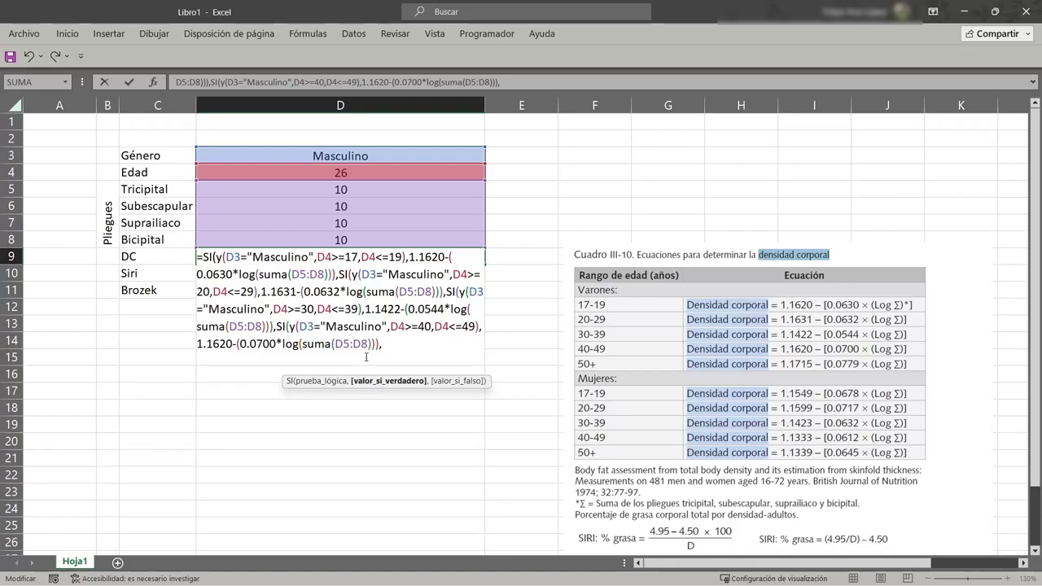
key(ctrl+v)
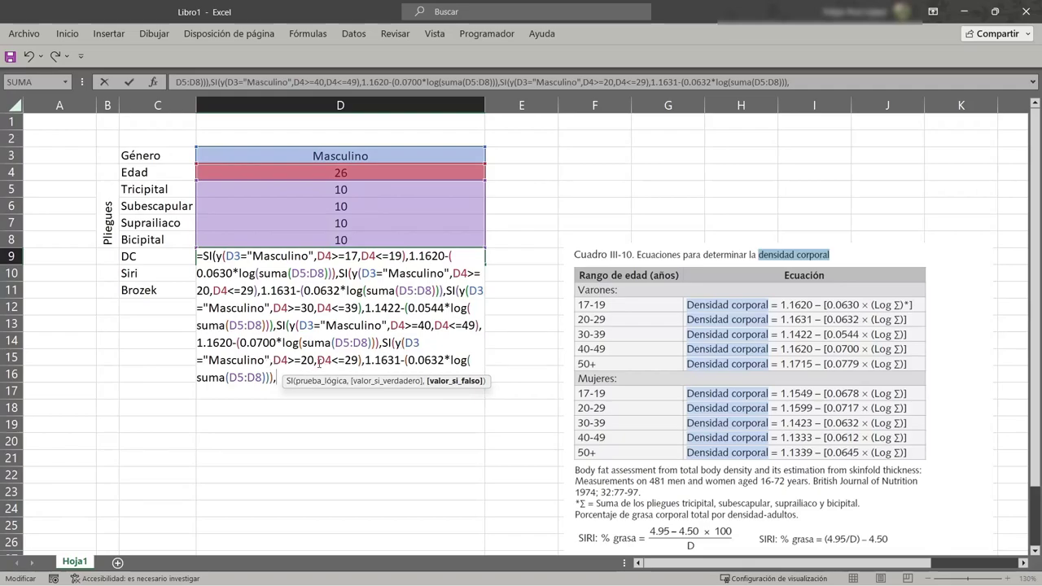
Turn the last clause into D4>=50 with constants 1.1715 and 0.0779, then select the whole formula
drag(360, 361, 302, 361)
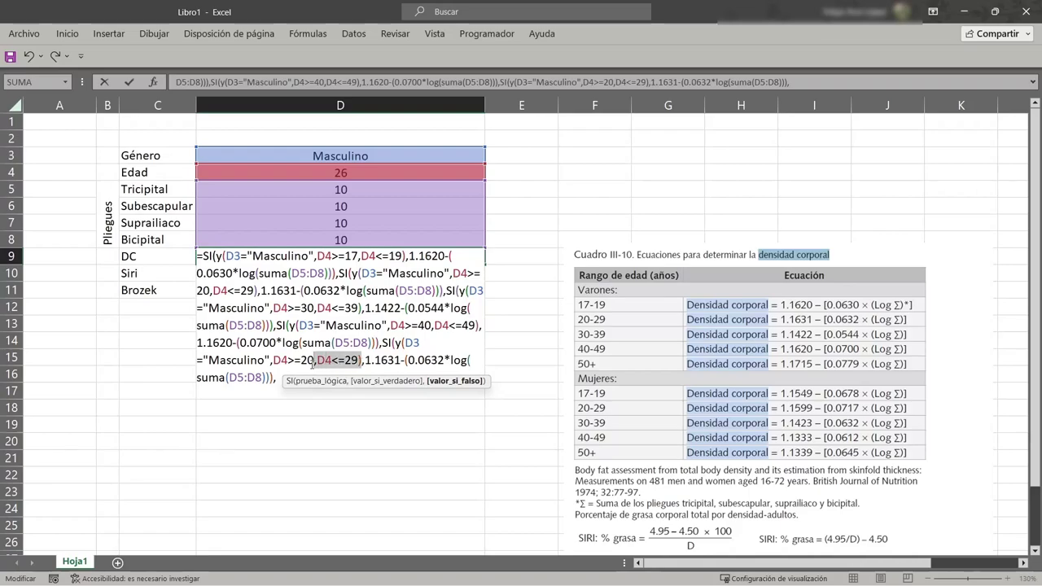
text(50)
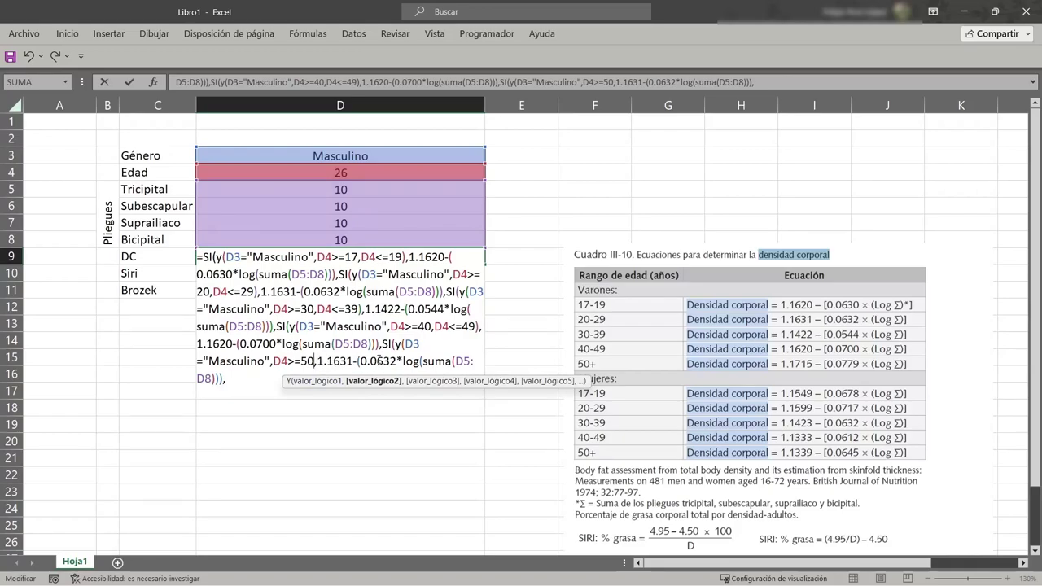
text())
click(330, 360)
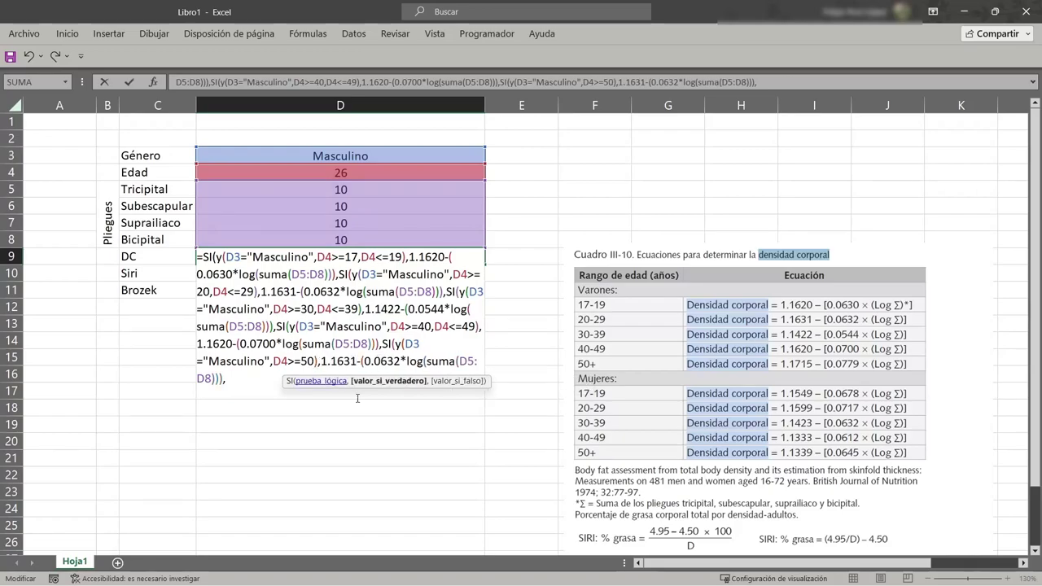
double_click(334, 360)
text(1.17)
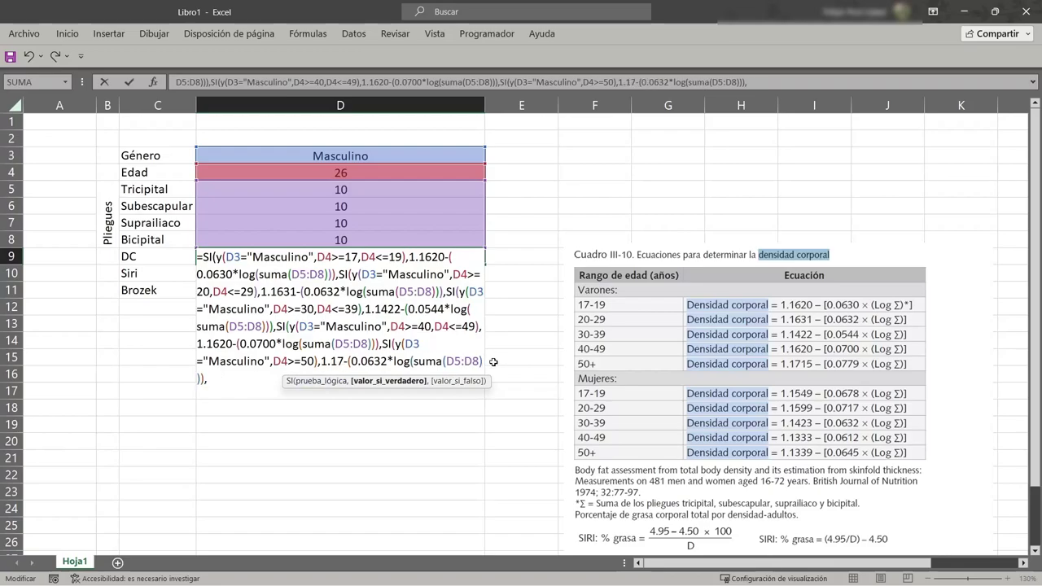
text(15)
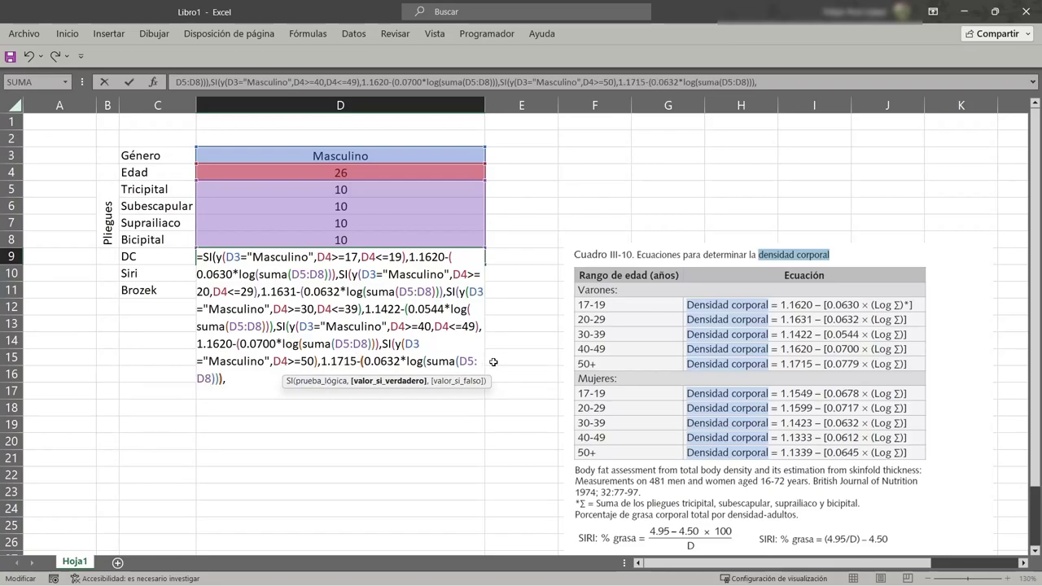
key(BackSpace)
key(BackSpace)
key(BackSpace)
key(BackSpace)
text(0779)
click(232, 379)
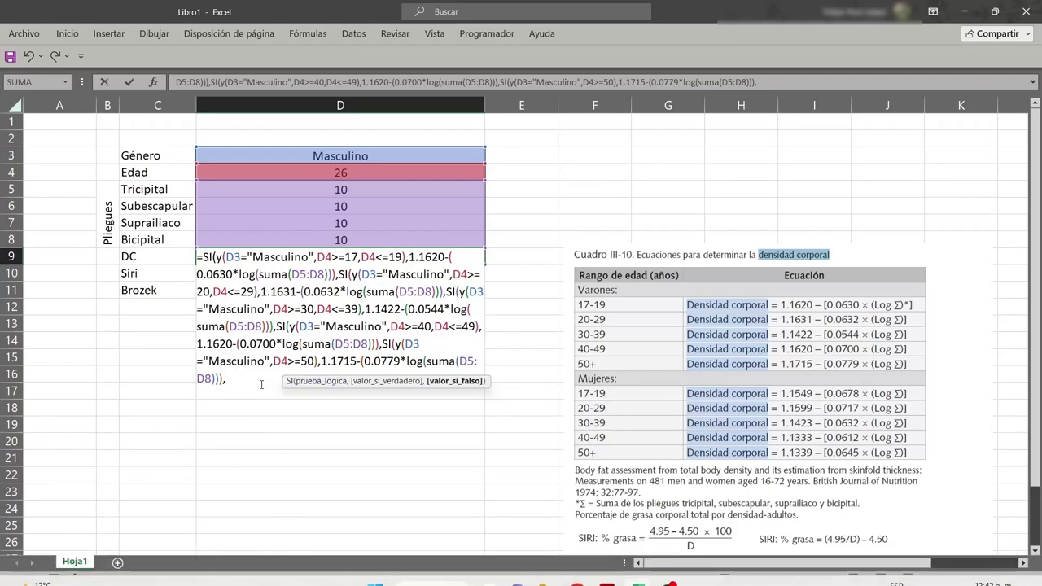
drag(227, 379, 152, 257)
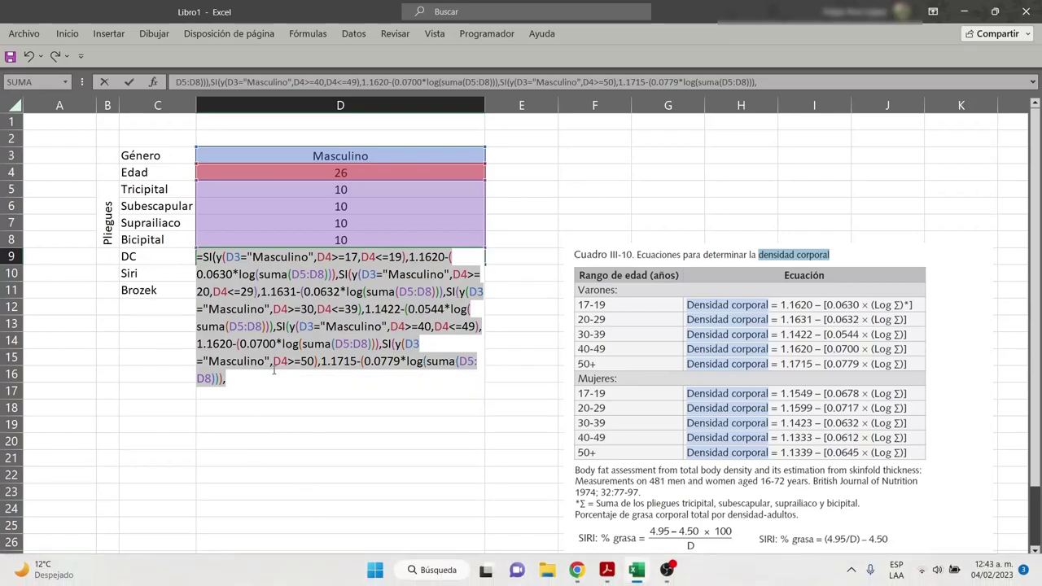
Copy D9's formula and paste it into a new Notepad note
click(244, 378)
drag(245, 378, 205, 257)
click(440, 573)
text(bloc)
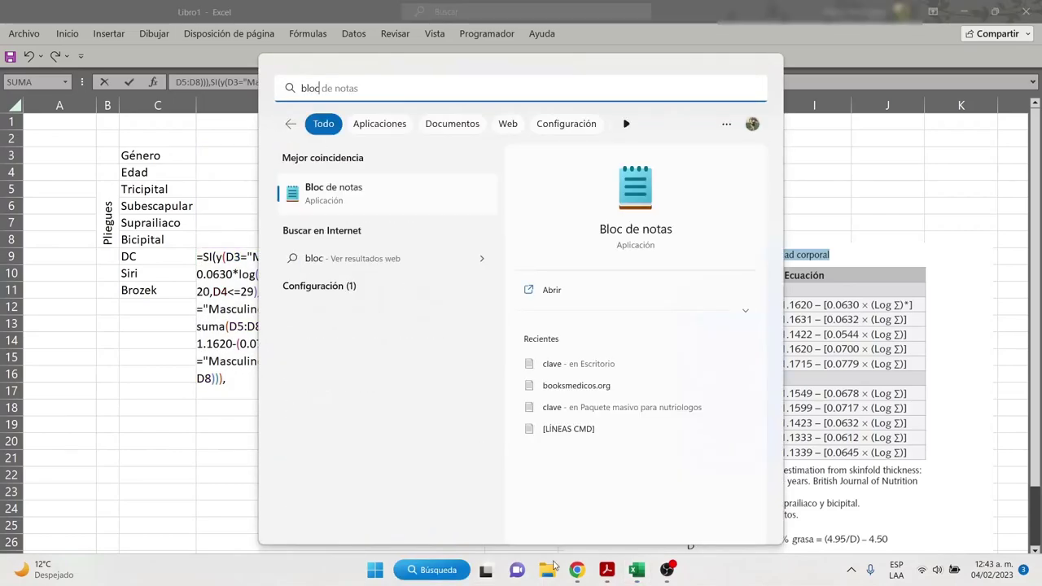
click(367, 186)
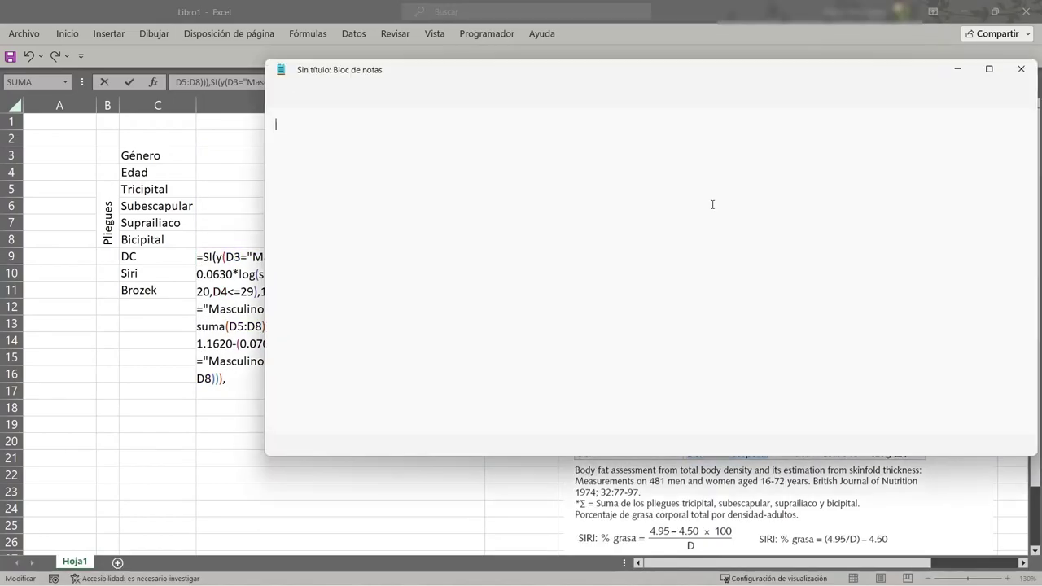
drag(456, 73, 300, 44)
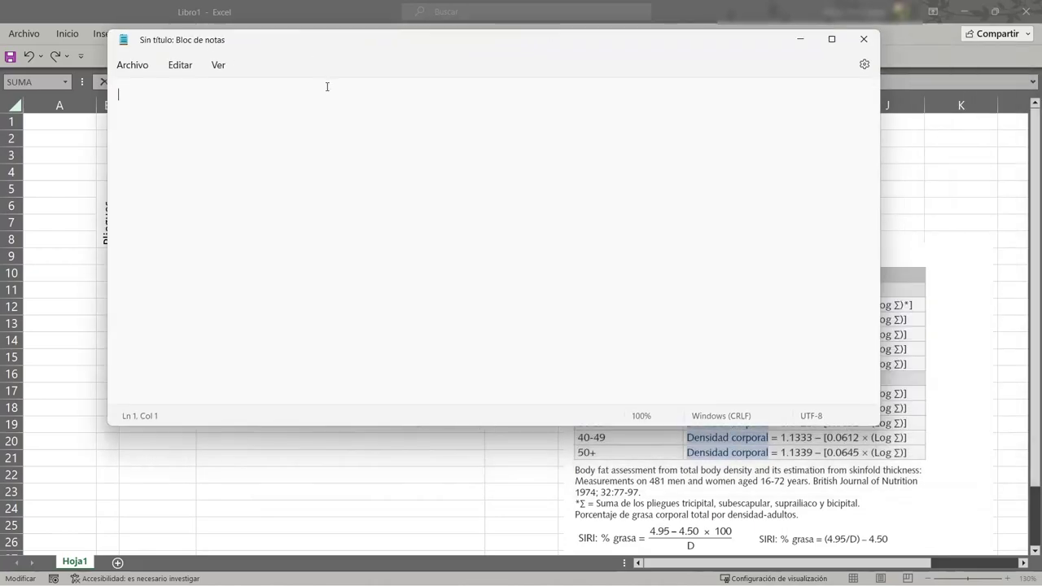
key(ctrl+v)
drag(424, 46, 394, 53)
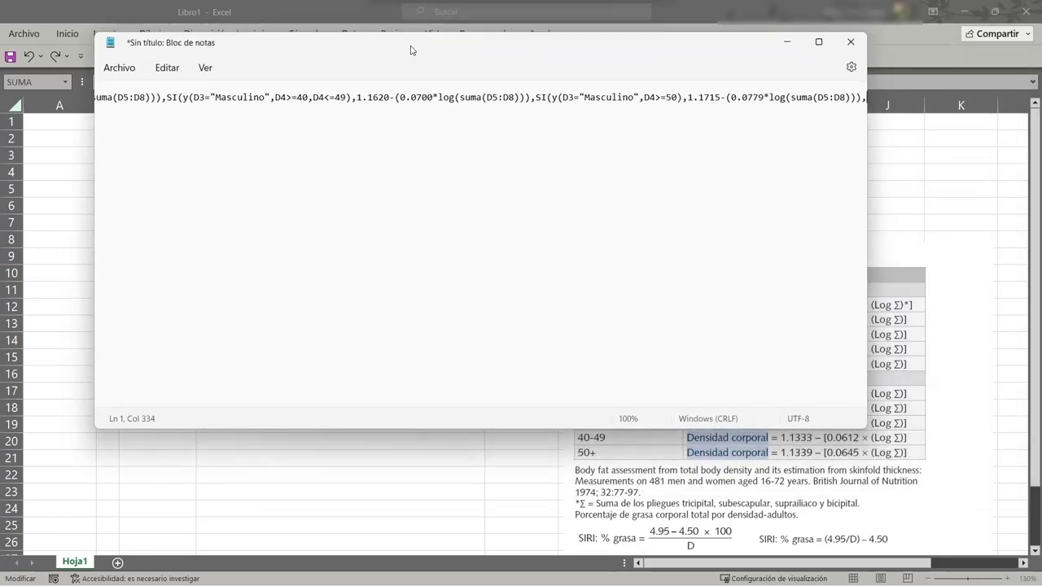
Replace all occurrences of Masculino with Femenino in the note
key(ctrl+h)
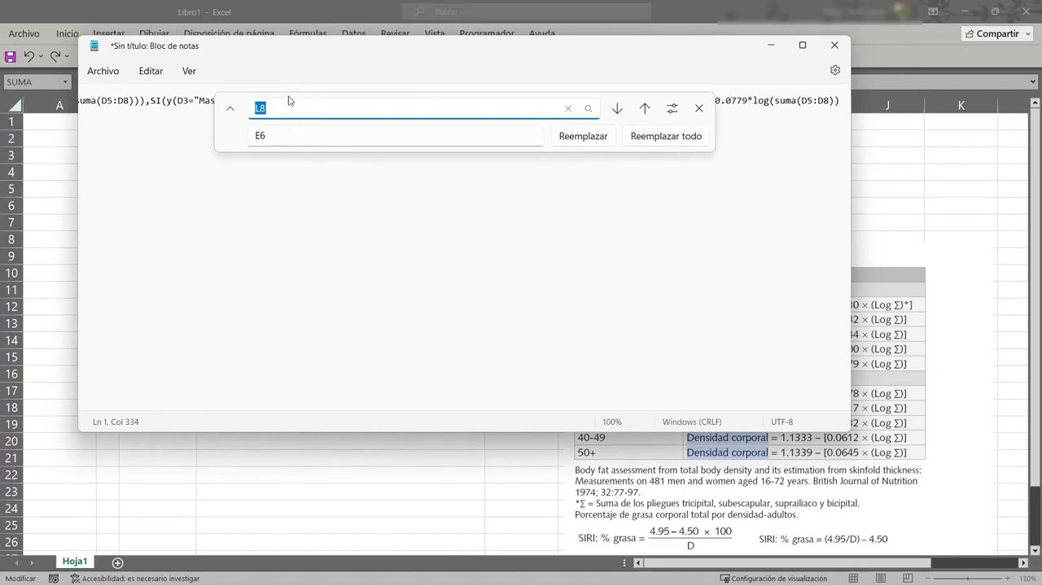
text(Masculino)
key(Tab)
text(Femenino)
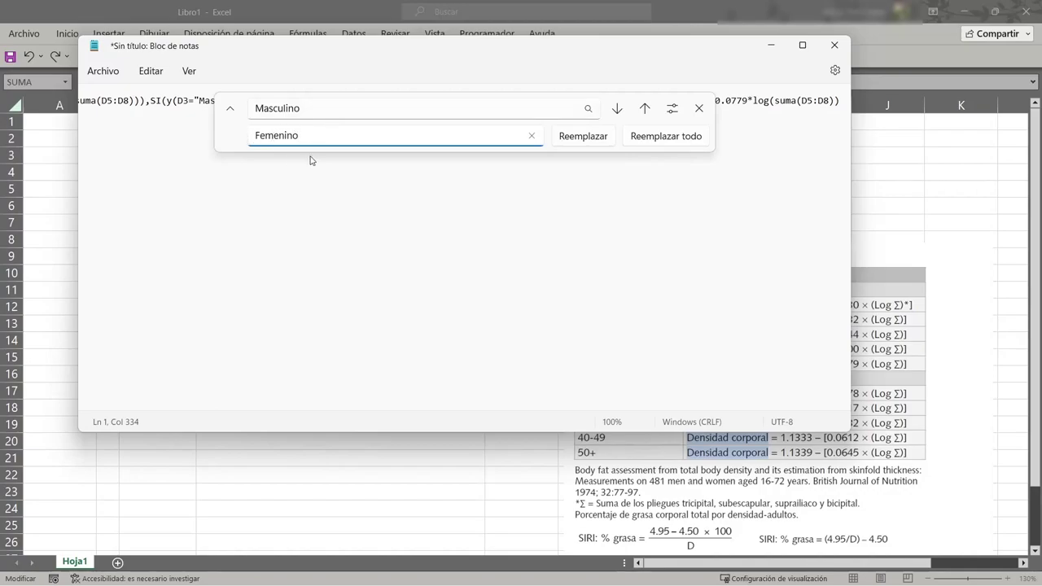
click(661, 136)
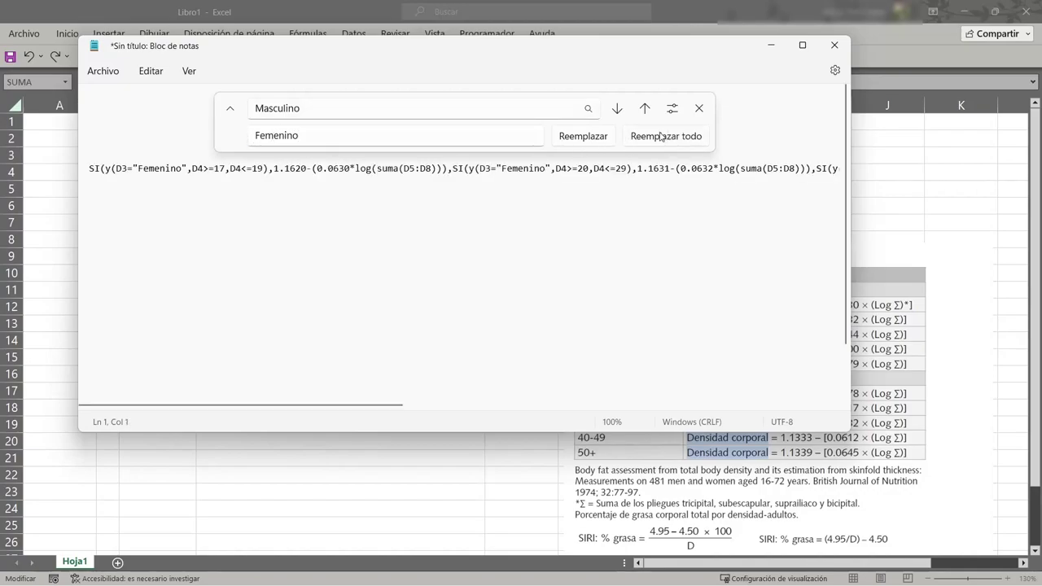
click(699, 108)
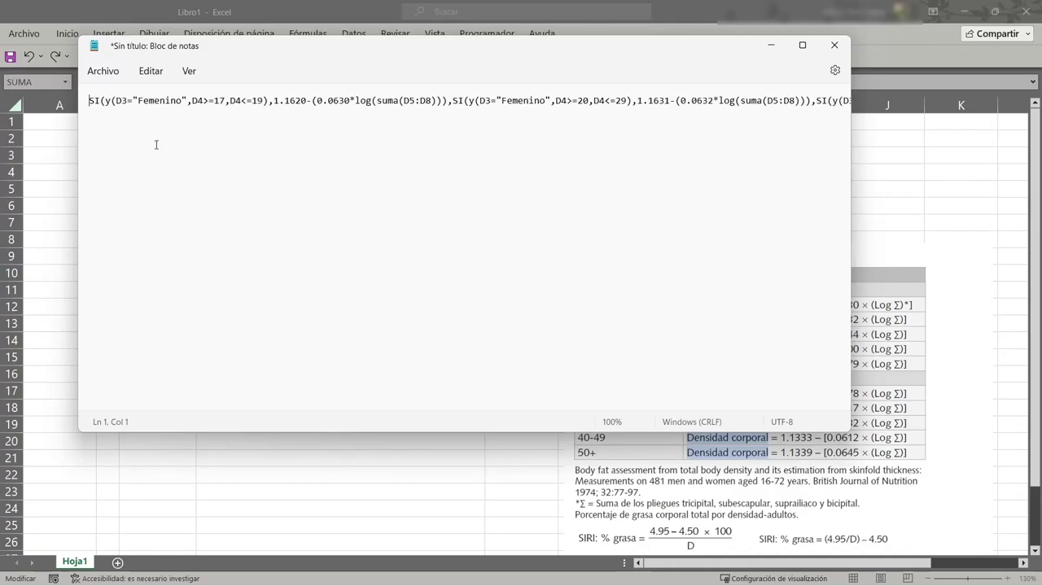
Widen Notepad and set the first Femenino clause's constants to 1.1549 and 0.0678
double_click(161, 101)
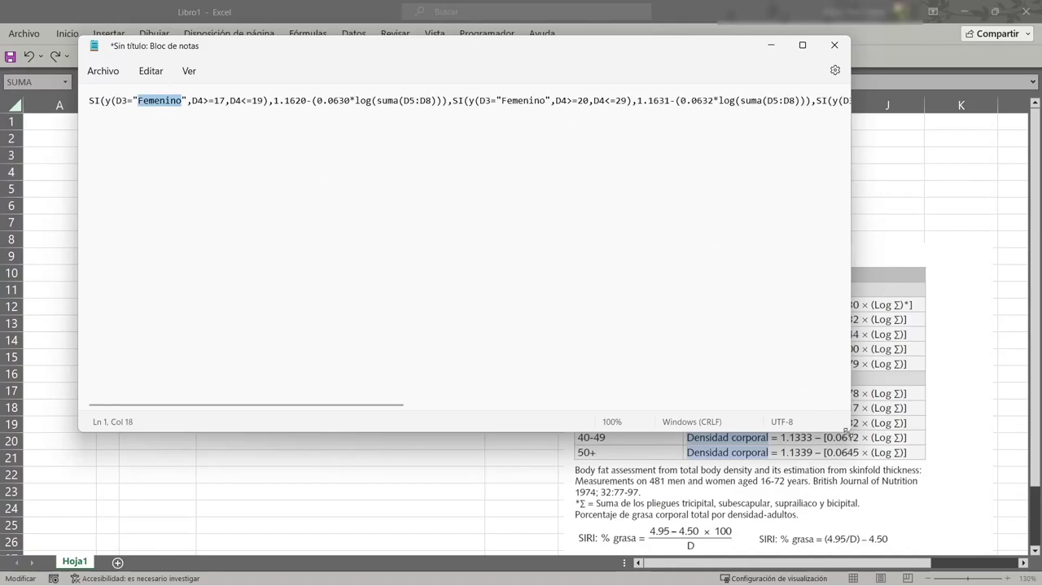
drag(845, 433, 956, 362)
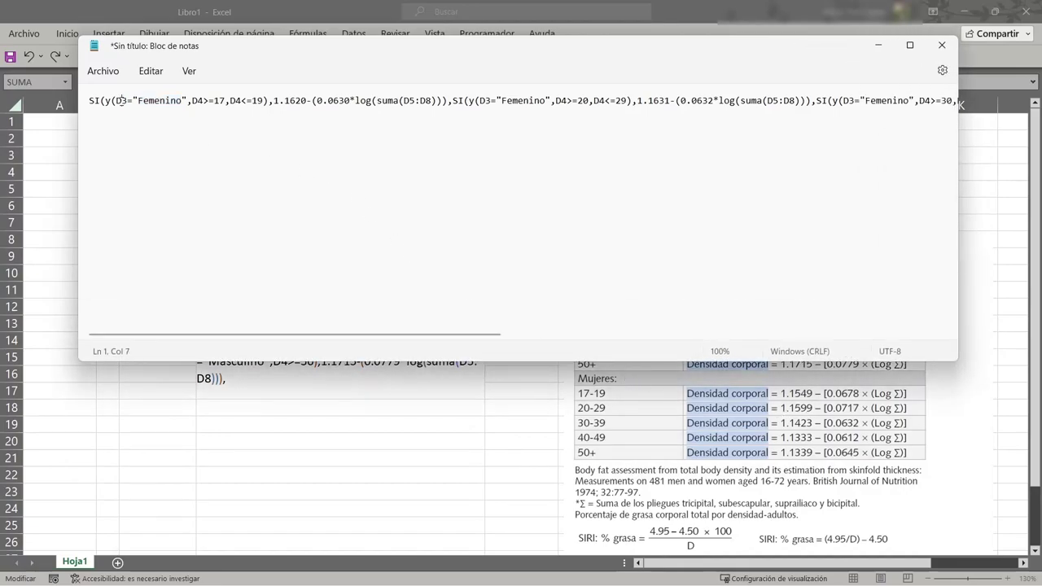
click(154, 101)
double_click(286, 102)
text(1549)
double_click(338, 100)
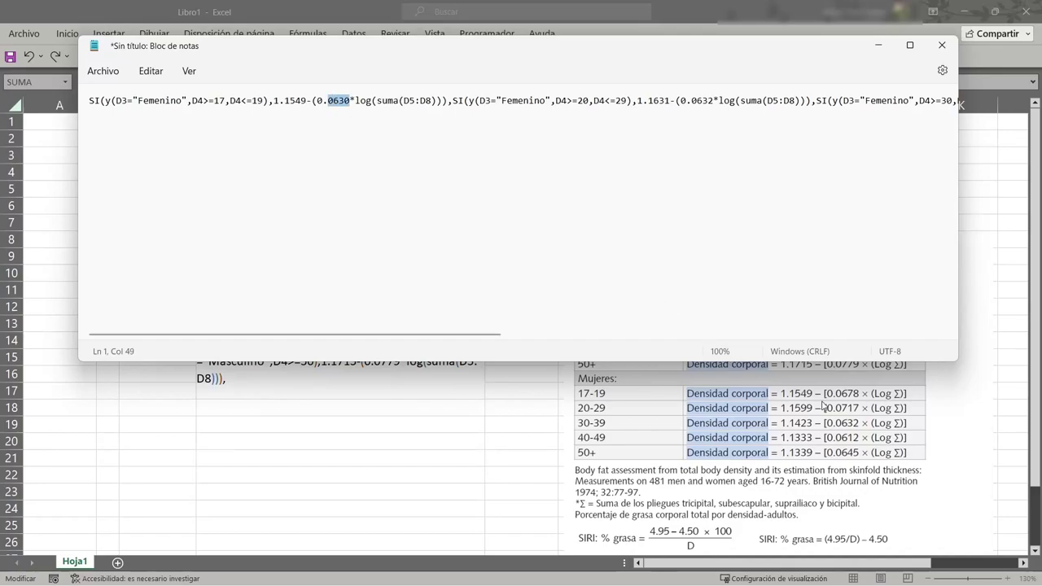
text(0678)
Set the second Femenino clause's constants to 1.1599 and 0.0717
double_click(667, 100)
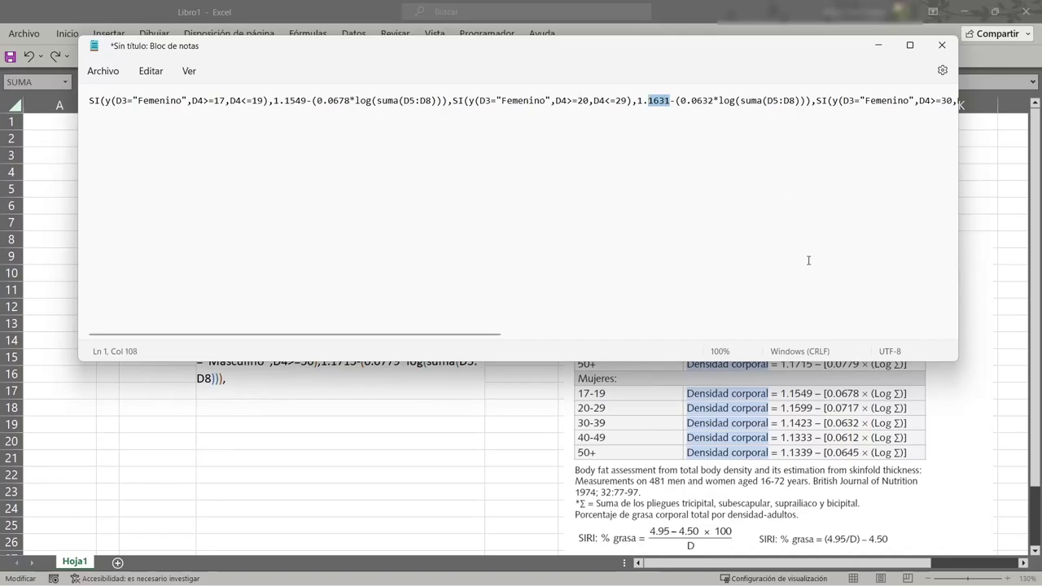
text(1599)
key(Right)
key(Right)
key(BackSpace)
key(BackSpace)
key(BackSpace)
key(BackSpace)
text(0)
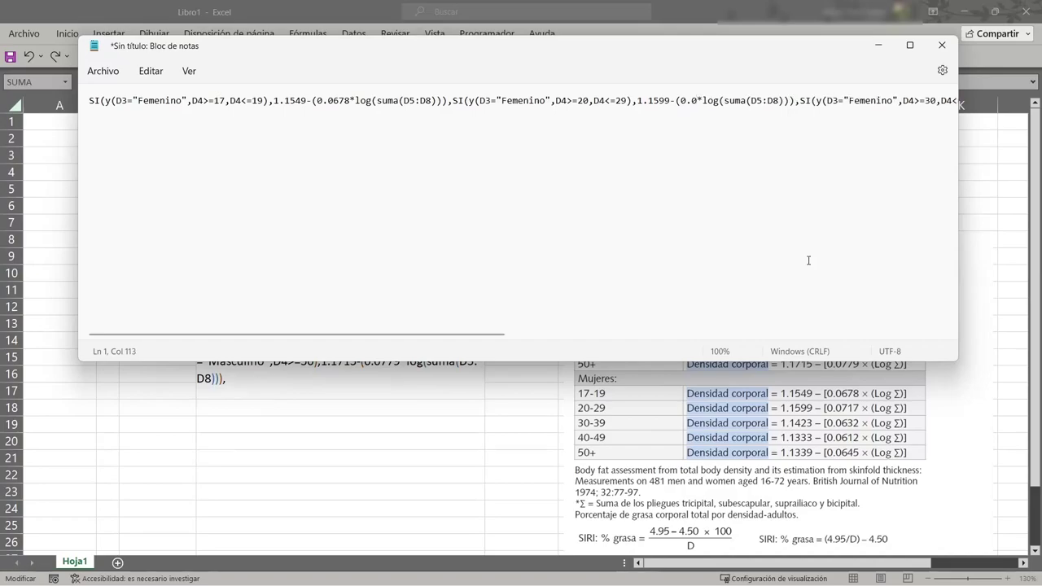
text(717)
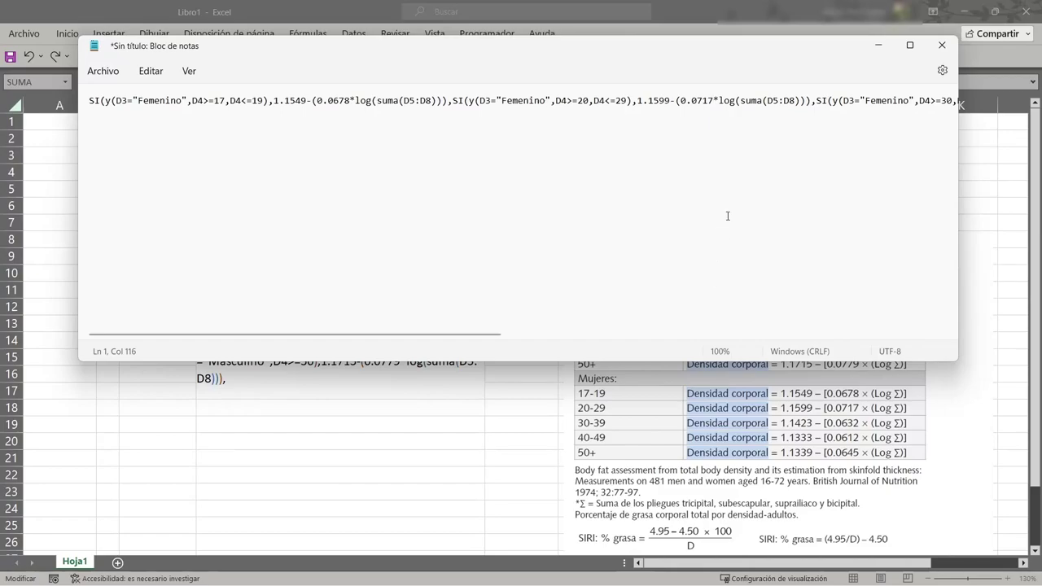
Adjust the 30–39 constant and set the 40–49 clause to 1.1333 and 0.0612
key(Right)
key(Right)
key(Right)
key(Right)
key(Right)
key(Right)
key(Right)
key(Right)
key(Right)
key(Right)
key(Right)
key(Right)
key(Right)
key(Right)
key(Right)
key(Right)
key(Right)
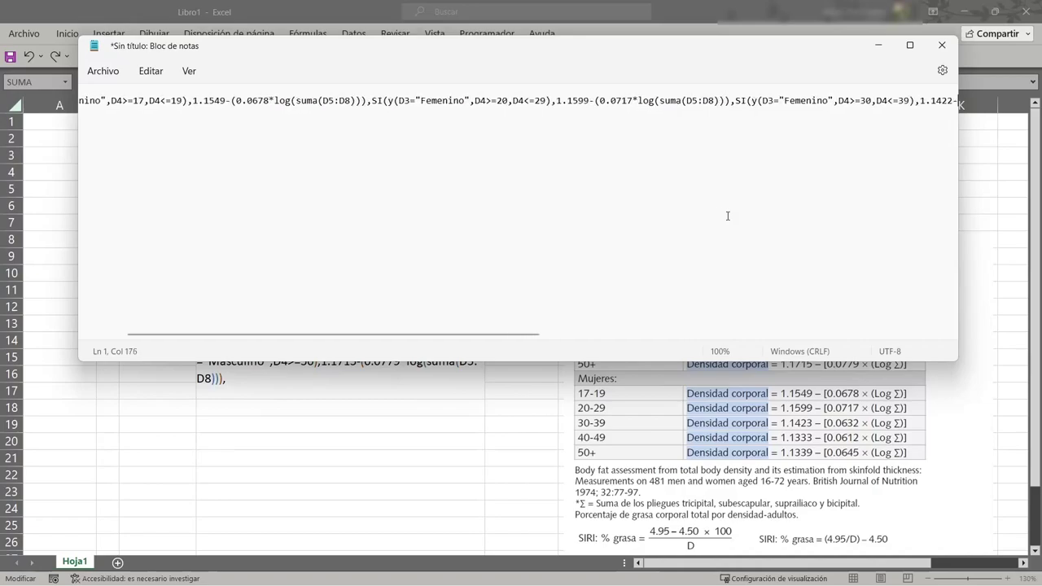
key(Right)
key(Right)
key(BackSpace)
key(BackSpace)
key(BackSpace)
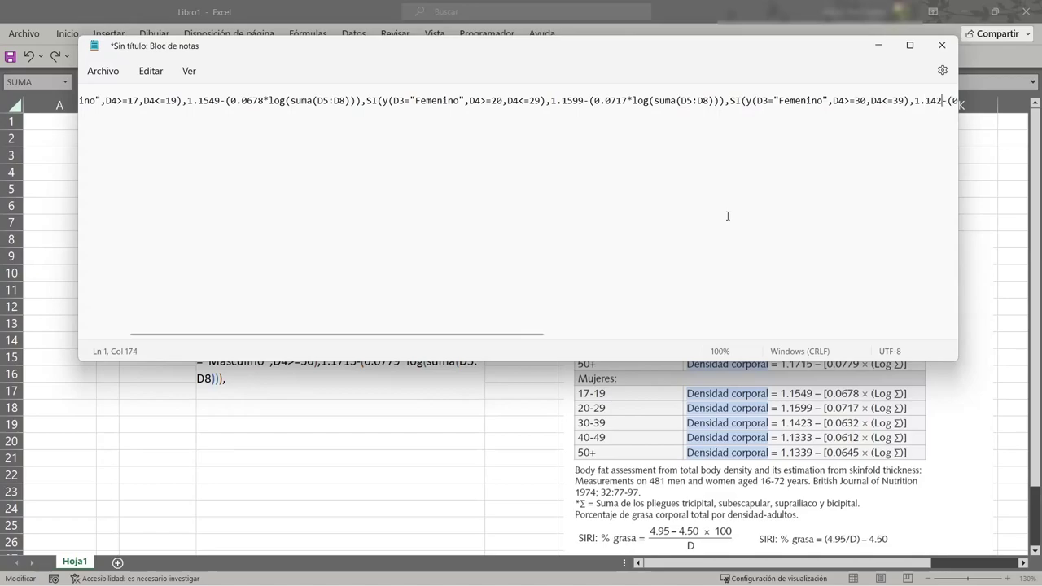
key(Right)
key(Right)
key(Right)
key(Right)
key(Right)
key(Right)
key(Right)
key(Right)
key(Right)
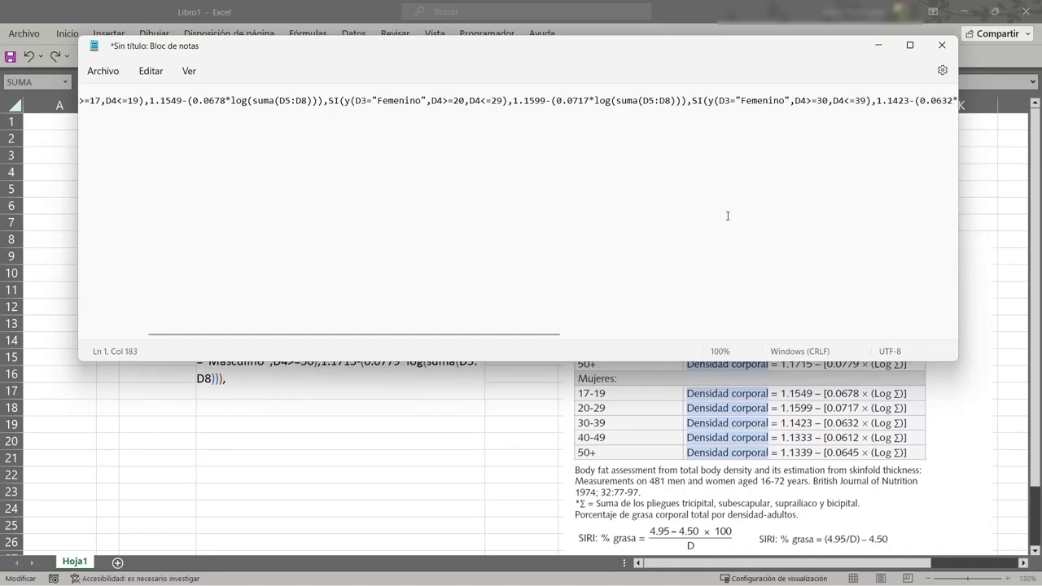
key(Right)
key(Right)
key(Right)
key(Right)
key(Right)
key(Right)
key(Right)
key(Right)
key(Right)
key(Right)
key(Right)
key(Right)
key(Right)
key(Right)
key(Right)
key(Right)
key(Right)
key(Right)
key(Right)
key(Right)
key(Right)
key(Right)
key(Right)
key(Right)
key(Right)
key(Right)
key(Right)
key(Right)
key(Right)
key(Right)
key(Right)
key(Right)
key(Right)
key(Right)
key(Right)
key(Right)
key(Right)
key(Right)
key(Right)
key(Right)
key(Left)
key(Left)
key(Left)
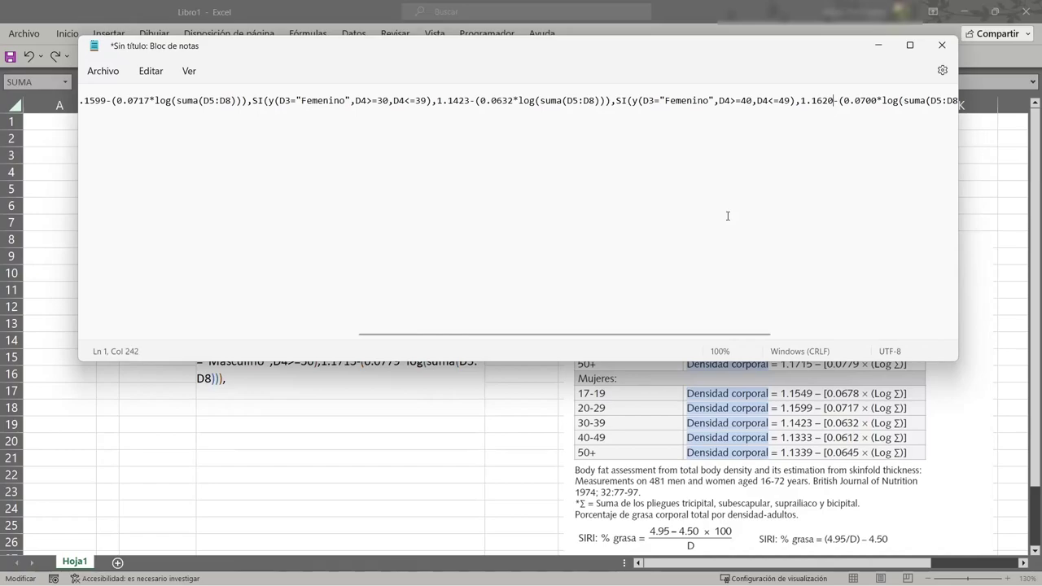
key(BackSpace)
key(BackSpace)
key(BackSpace)
key(BackSpace)
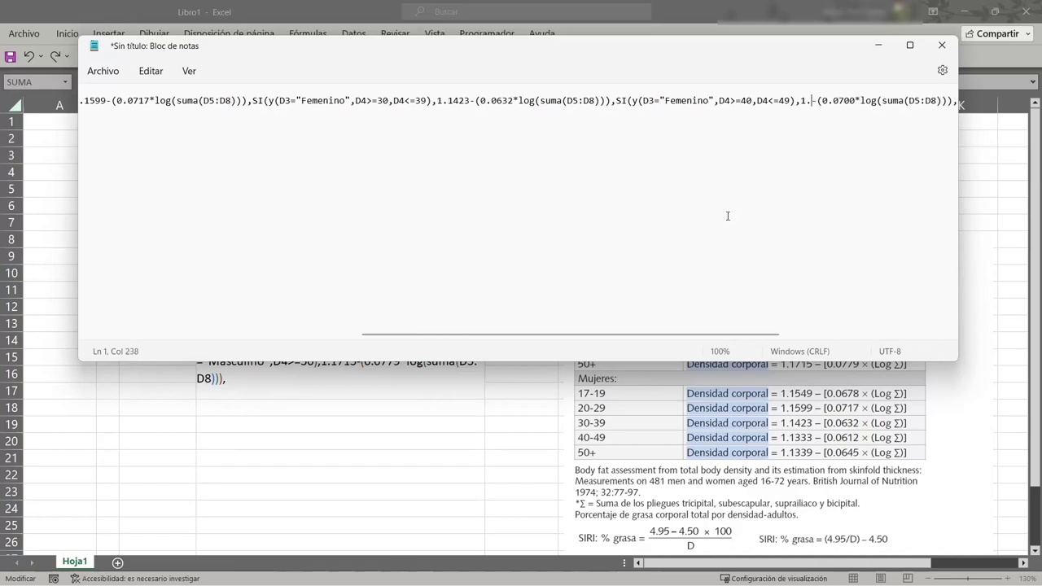
text(133)
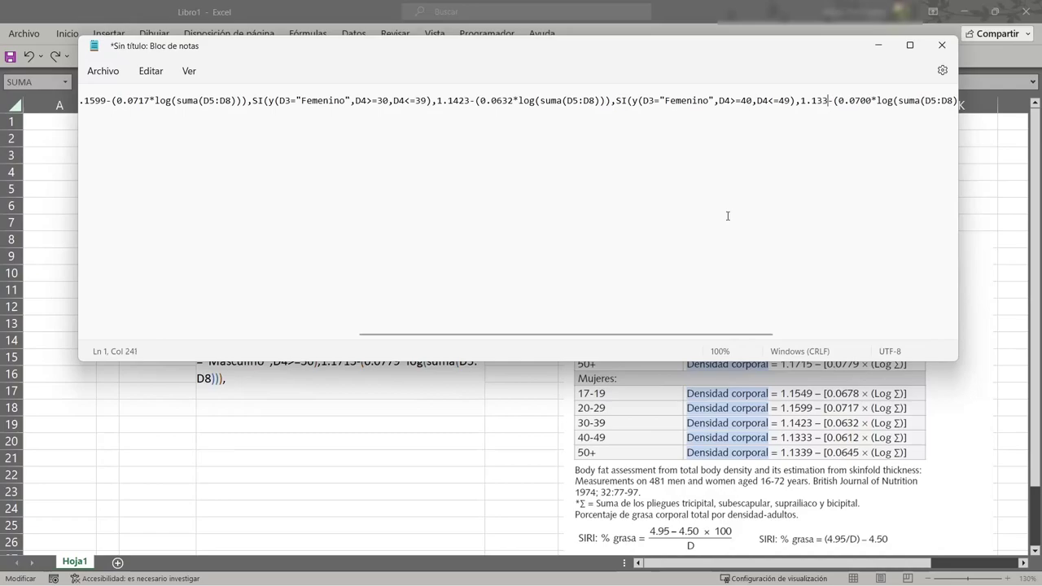
text(3)
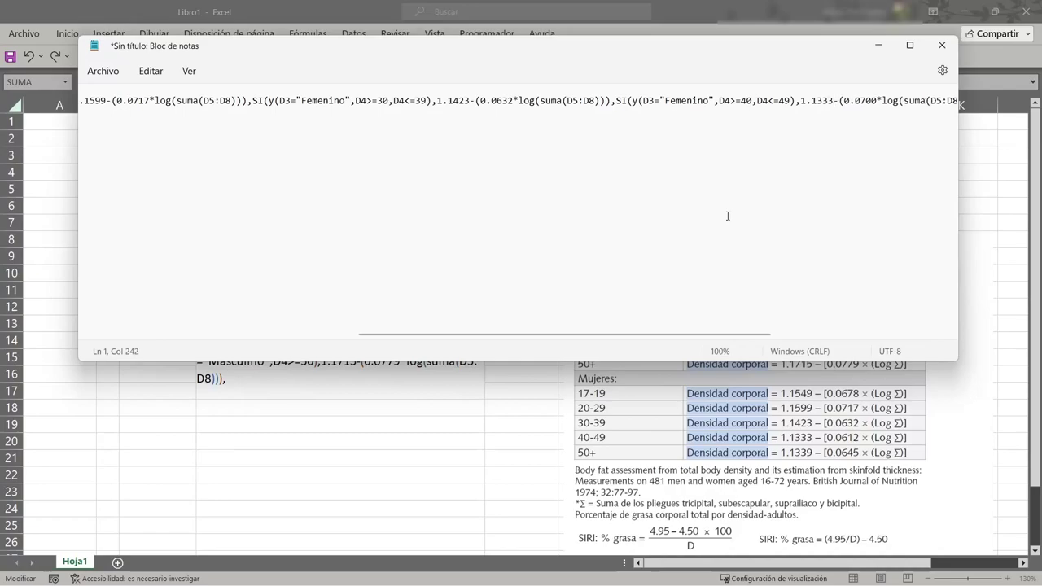
key(Right)
key(Right)
key(Right)
key(BackSpace)
key(BackSpace)
key(BackSpace)
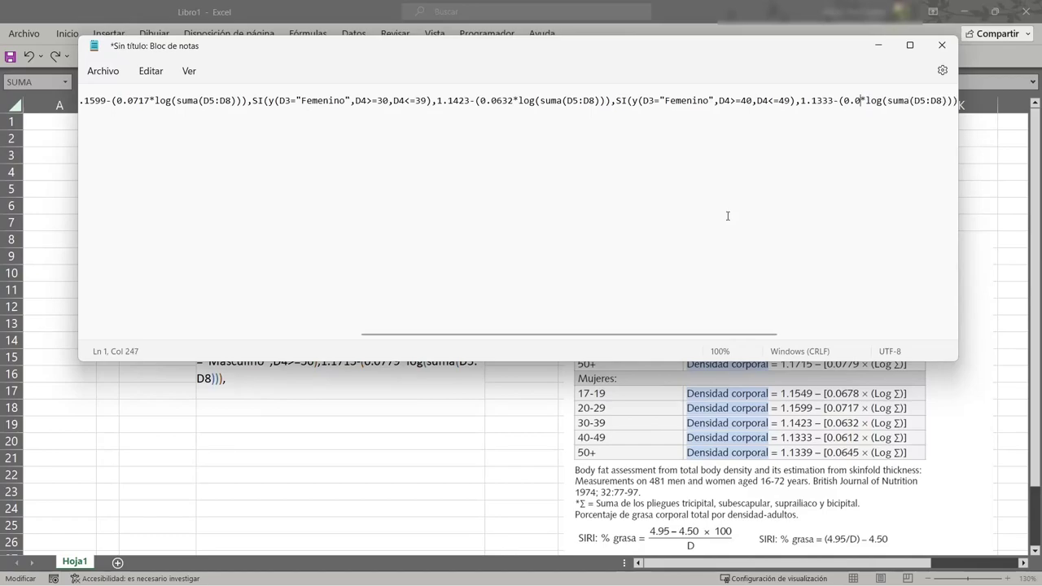
text(612)
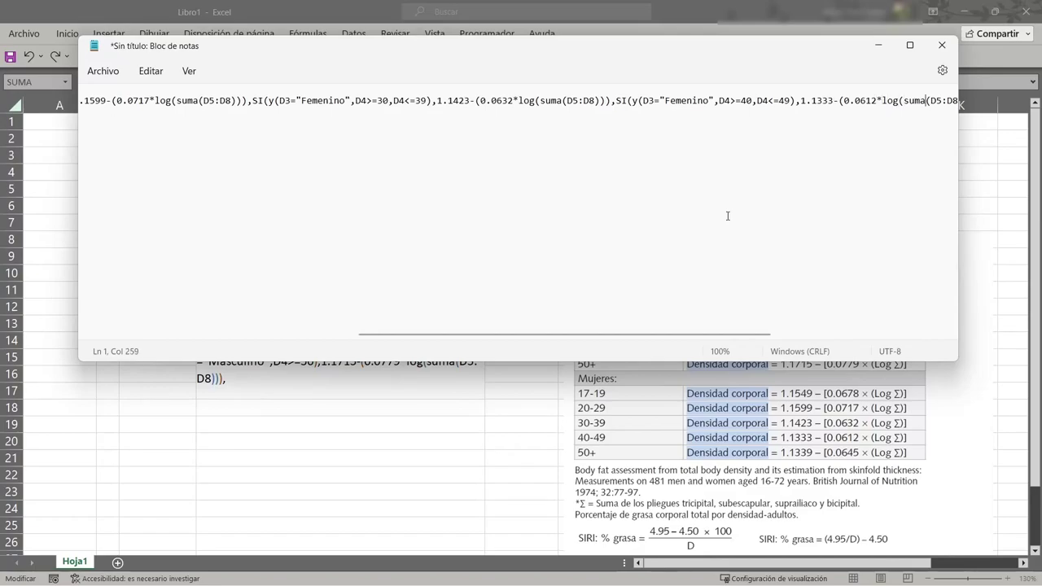
Set the 50+ clause to 1.1339 and 0.0645, then select the edited Femenino clauses
key(Right)
key(Right)
key(Right)
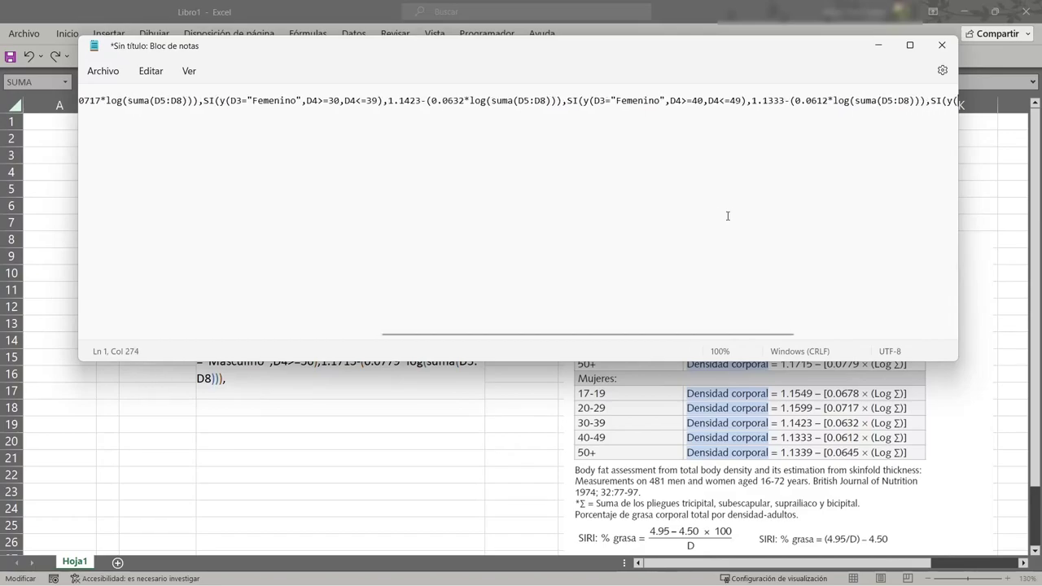
key(Right)
key(Right)
key(Right)
key(Right)
key(Right)
key(Right)
key(Right)
key(Right)
key(Right)
key(Right)
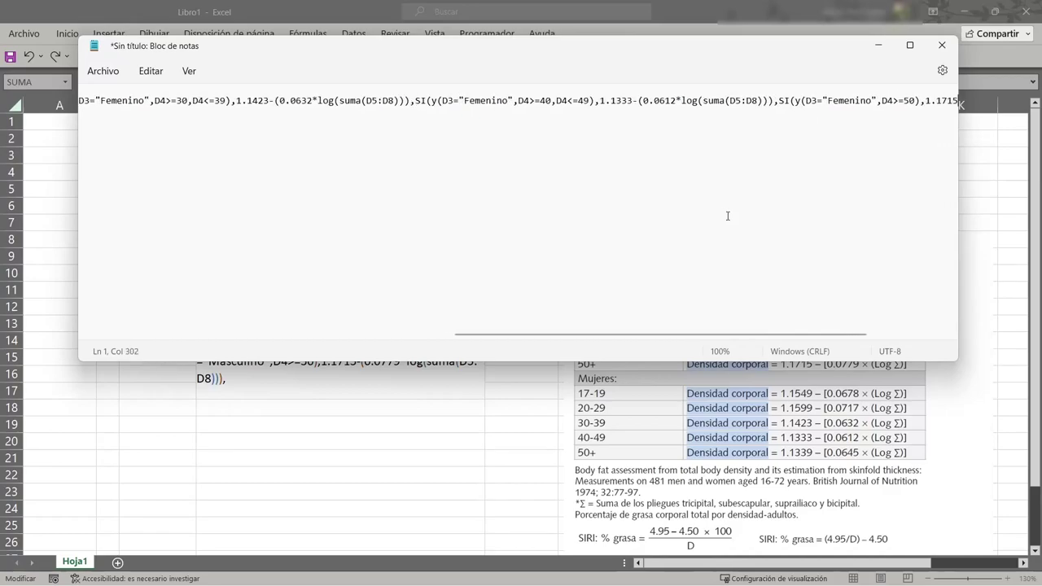
key(BackSpace)
key(BackSpace)
key(BackSpace)
key(BackSpace)
text(133)
key(Right)
key(Right)
key(Right)
key(Right)
key(Right)
key(Right)
key(Right)
key(Right)
key(Right)
key(Left)
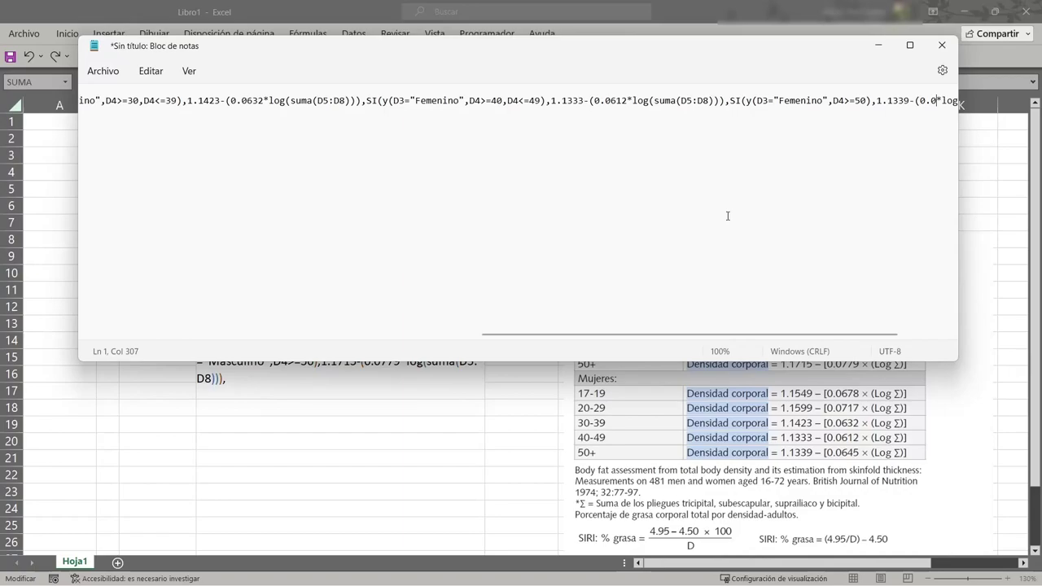
text(45)
key(Right)
key(Right)
key(Right)
key(Right)
key(Right)
key(Right)
key(shift+Left)
key(shift+Left)
key(shift+Left)
key(shift+Left)
key(shift+Left)
key(shift+Left)
key(shift+Left)
key(shift+Left)
key(shift+Left)
key(shift+Left)
key(shift+Left)
key(shift+Left)
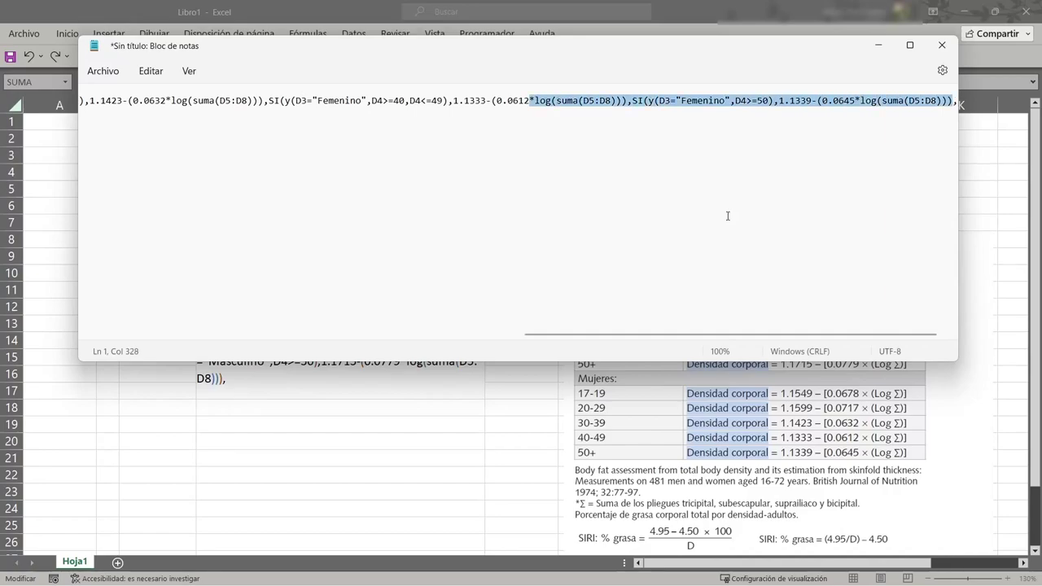
key(shift+Left)
key(shift+Left)
key(shift+Left)
key(shift+Left)
key(shift+Left)
key(shift+Left)
key(shift+Left)
key(shift+Left)
key(shift+Left)
key(shift+Left)
key(shift+Left)
key(shift+Left)
key(shift+Left)
key(shift+Left)
key(shift+Left)
key(shift+Left)
key(shift+Left)
key(shift+Left)
key(shift+Left)
key(shift+Left)
key(shift+Left)
key(ctrl+c)
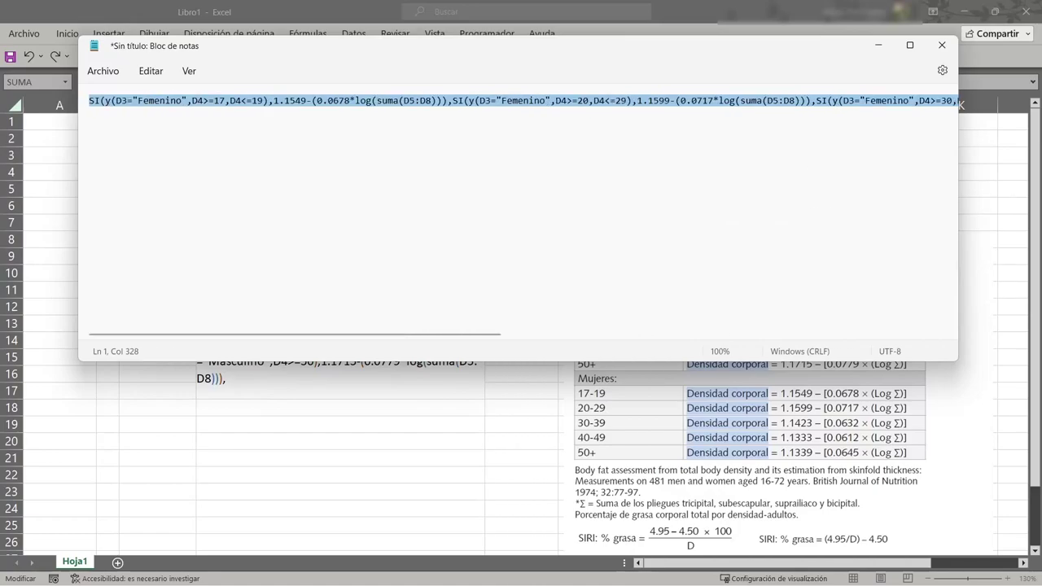
Paste the Femenino clauses into D9's formula and close it with ,""))) to get 1.061849809
click(879, 44)
click(252, 382)
key(ctrl+v)
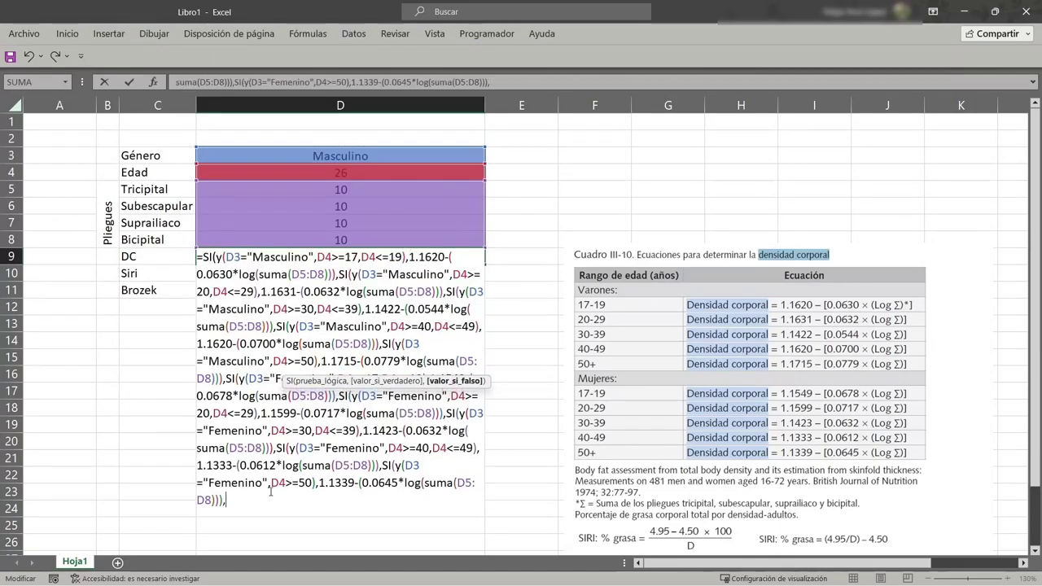
text(,)
text("")
text())
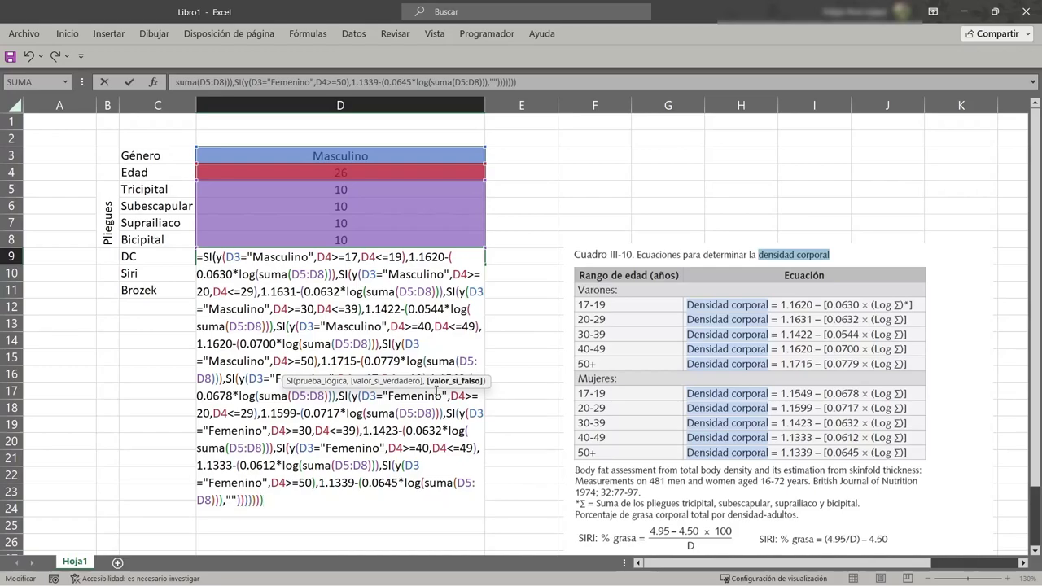
text())
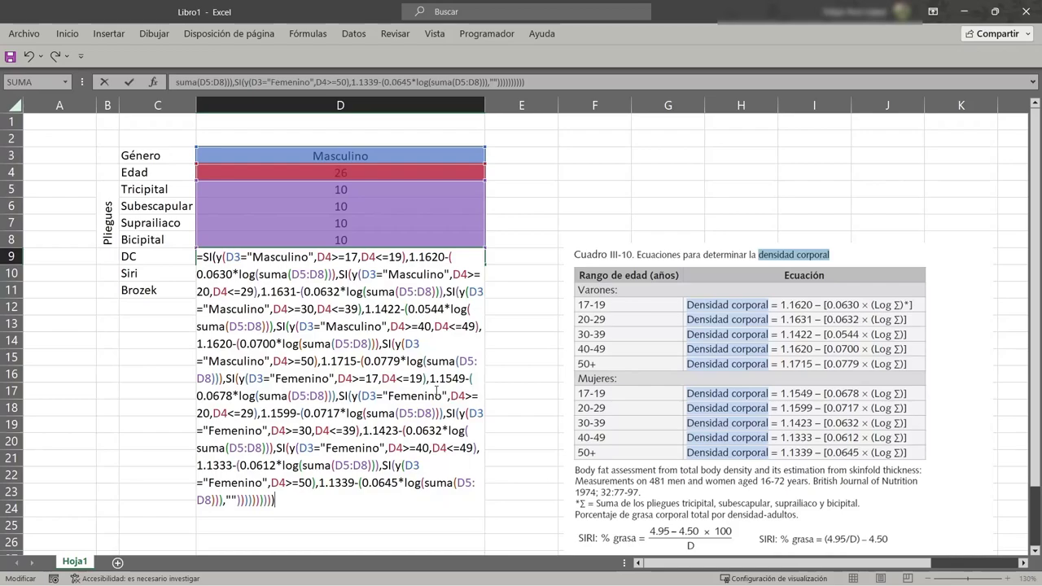
key(Return)
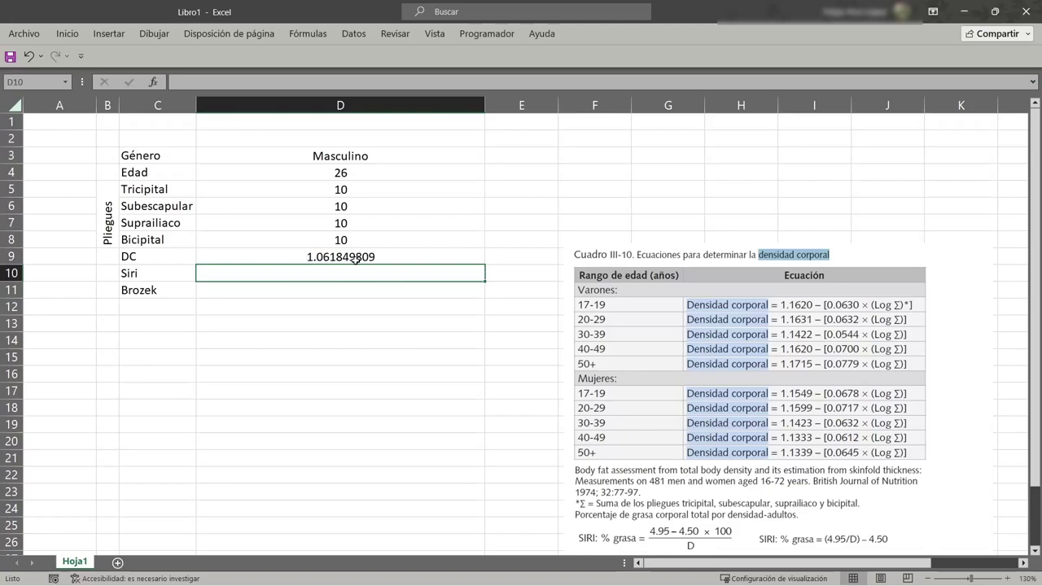
Set the gender in D3 to Femenino and the age in D4 to 35
click(356, 156)
click(492, 156)
click(411, 170)
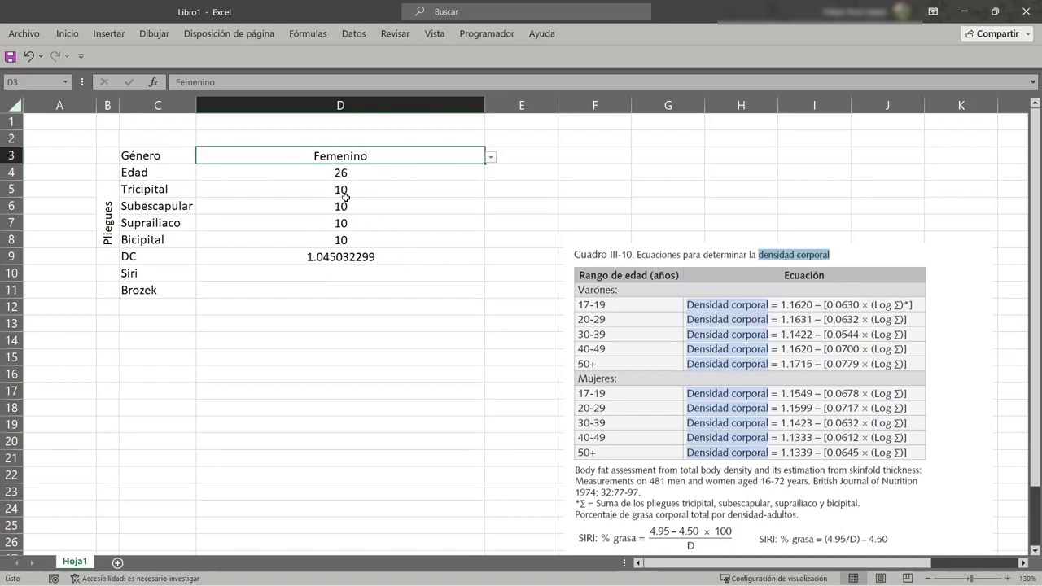
click(356, 176)
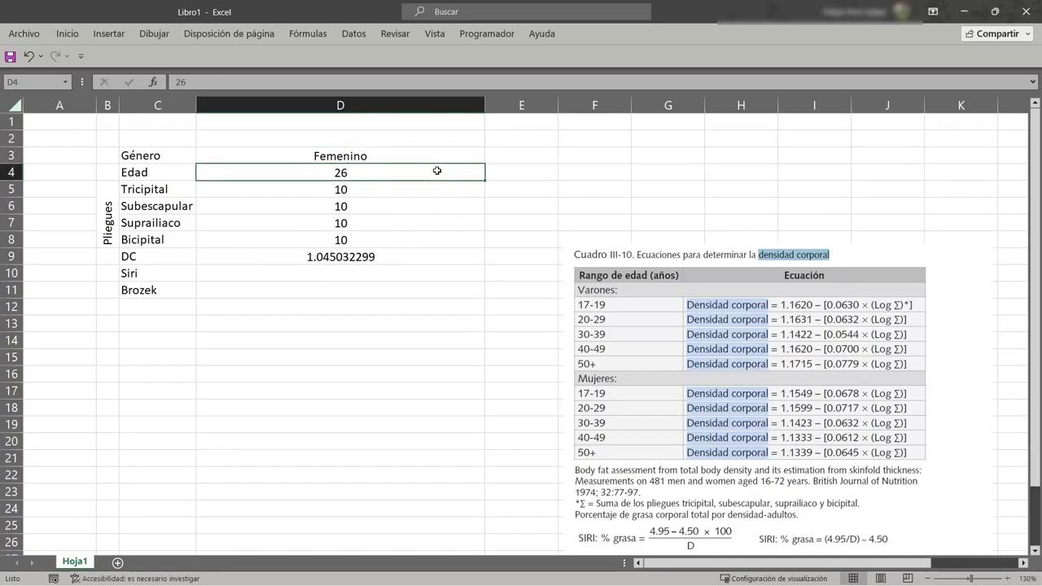
text(35)
key(Return)
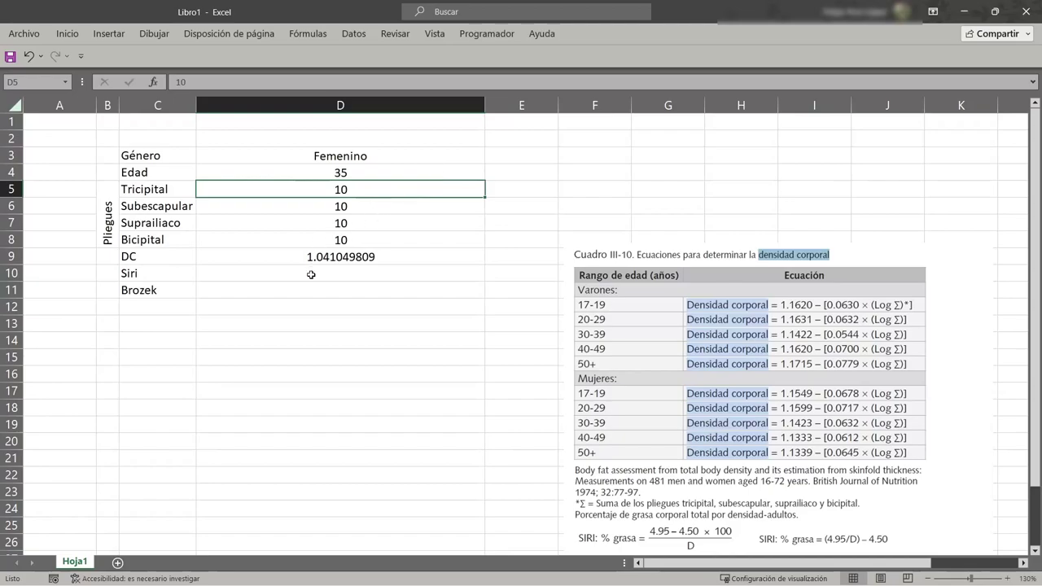
Enter skinfolds 12, 10, 11, 12 for a DC of 1.037816969, and move the equations picture to row 1
text(12)
key(Return)
key(Return)
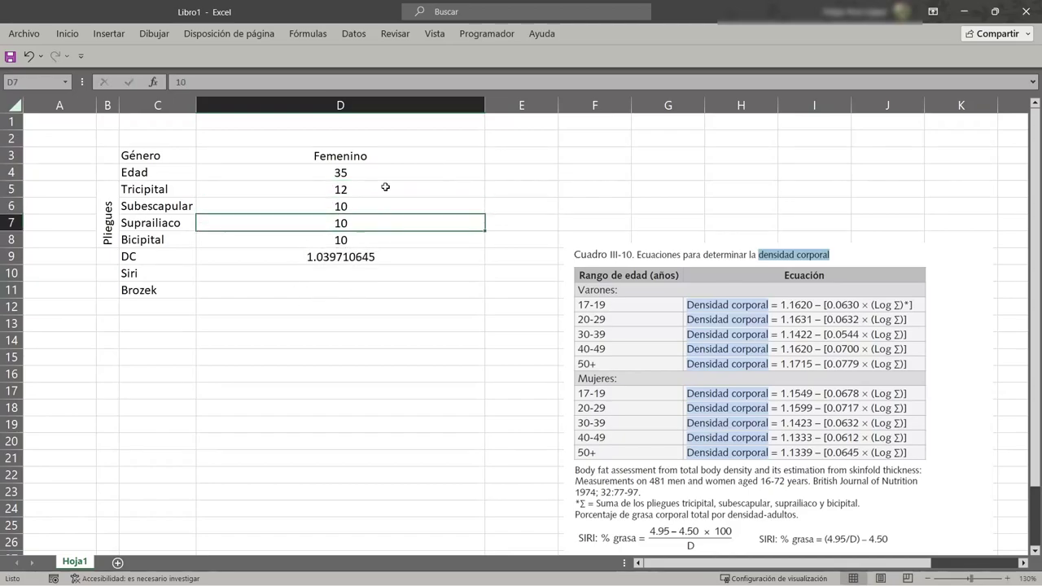
text(11)
key(Return)
text(12)
key(Return)
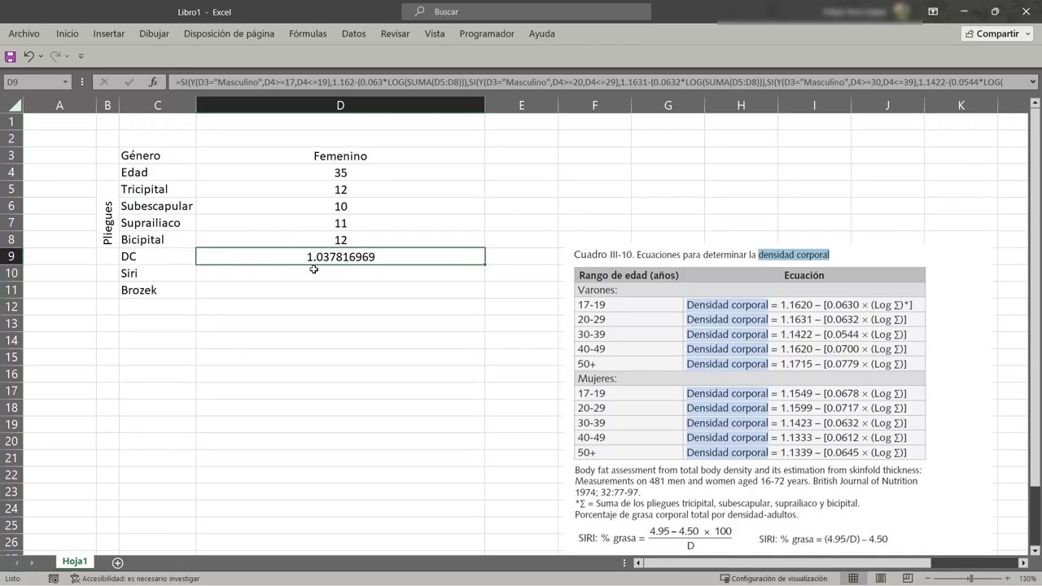
drag(649, 351, 631, 237)
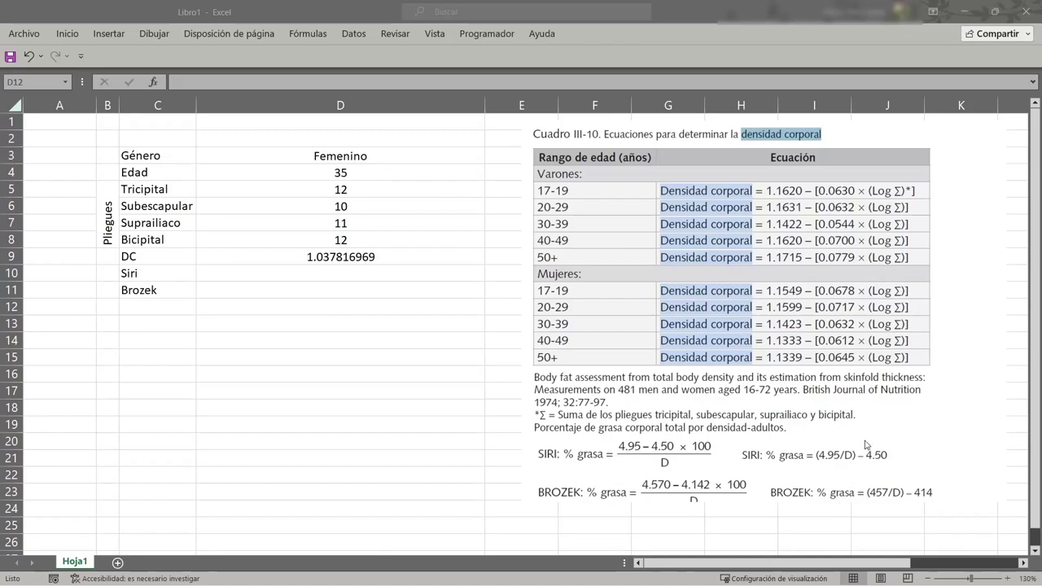
Enter the Siri formula =redondear((495/D9)-450,2) in D10, giving 26.96
click(323, 283)
click(322, 272)
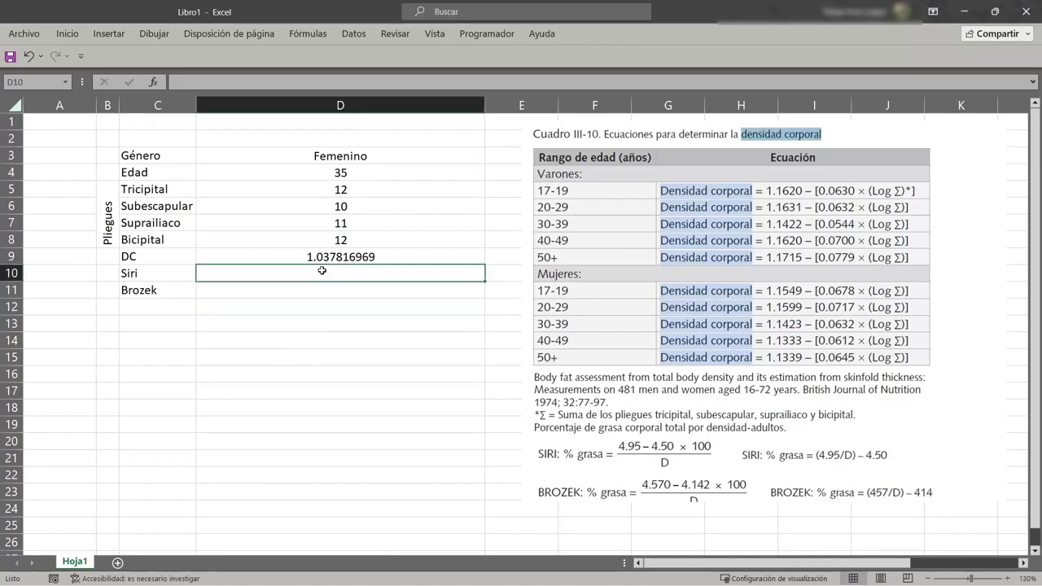
text(=)
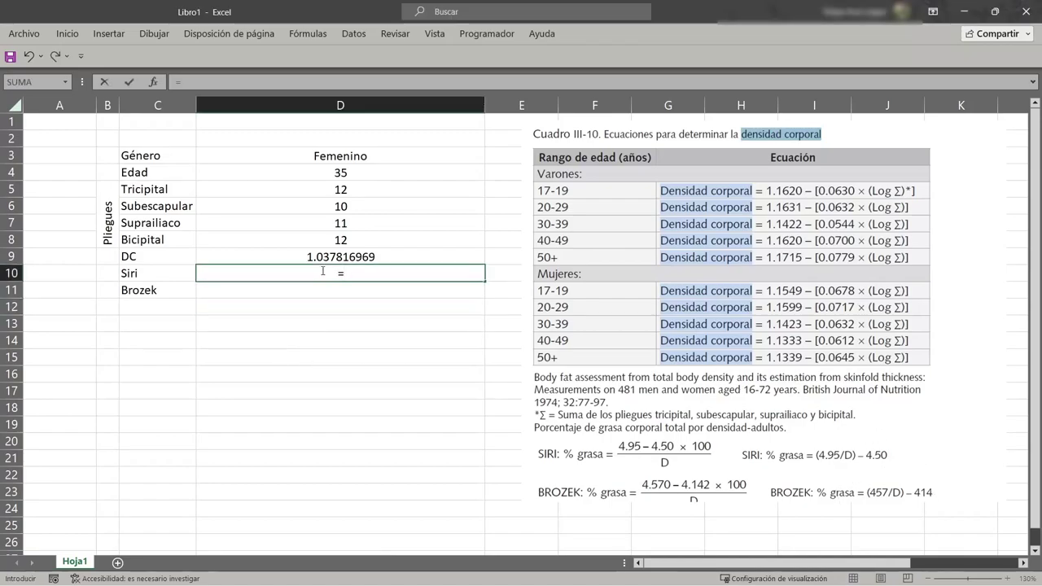
text((495/)
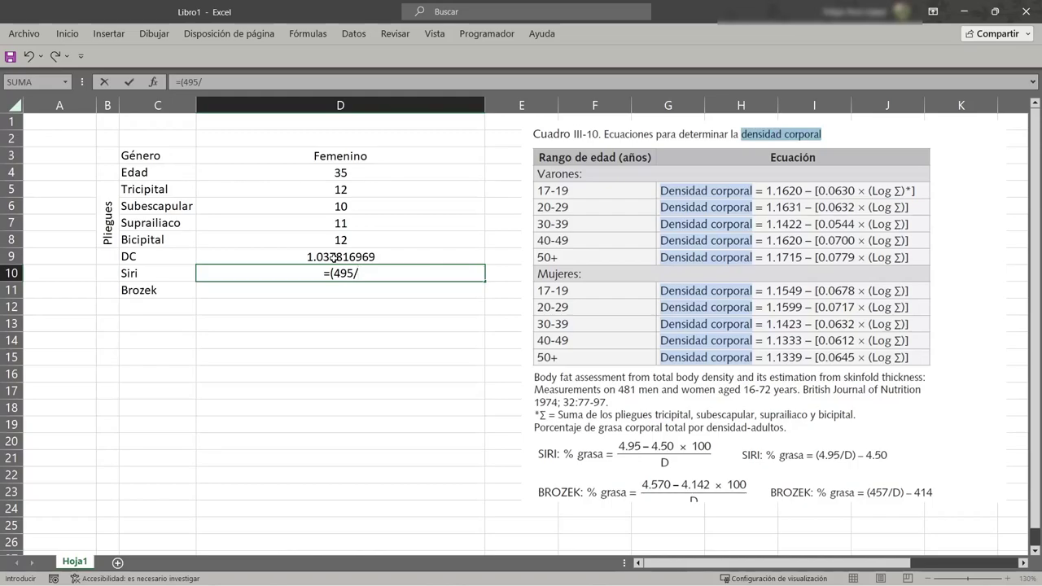
click(334, 258)
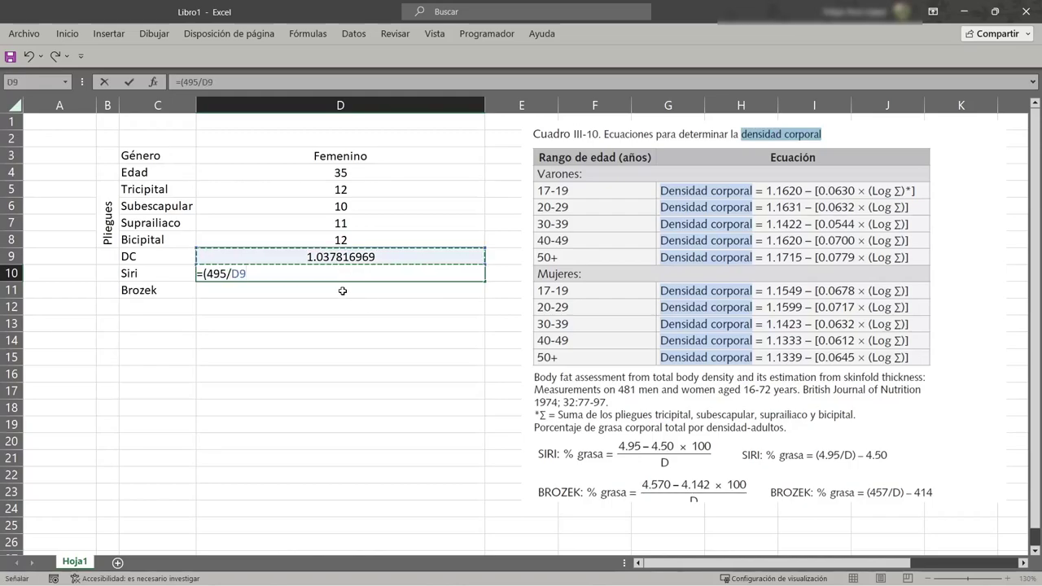
text()-)
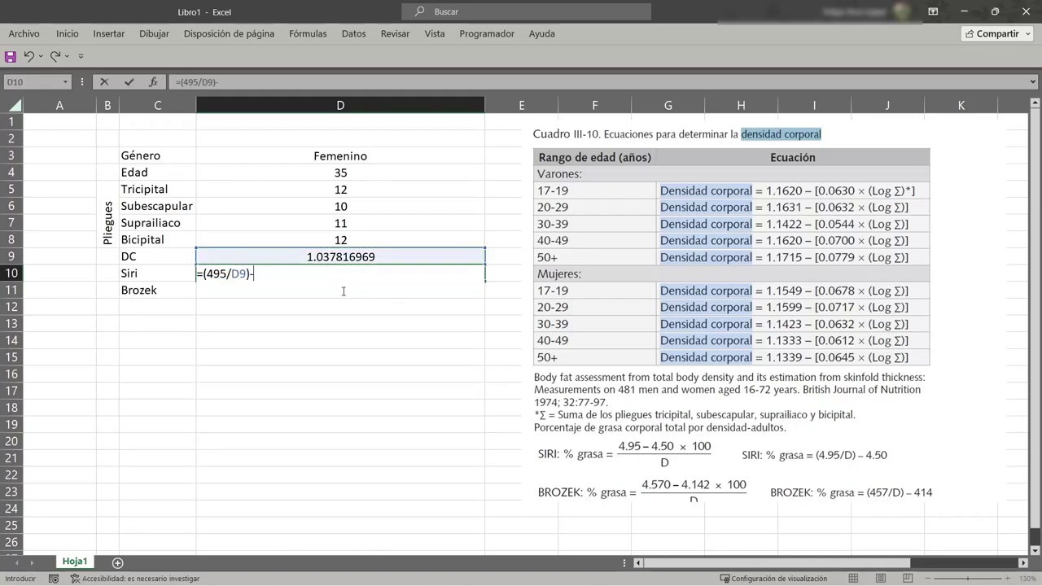
text(450)
key(Return)
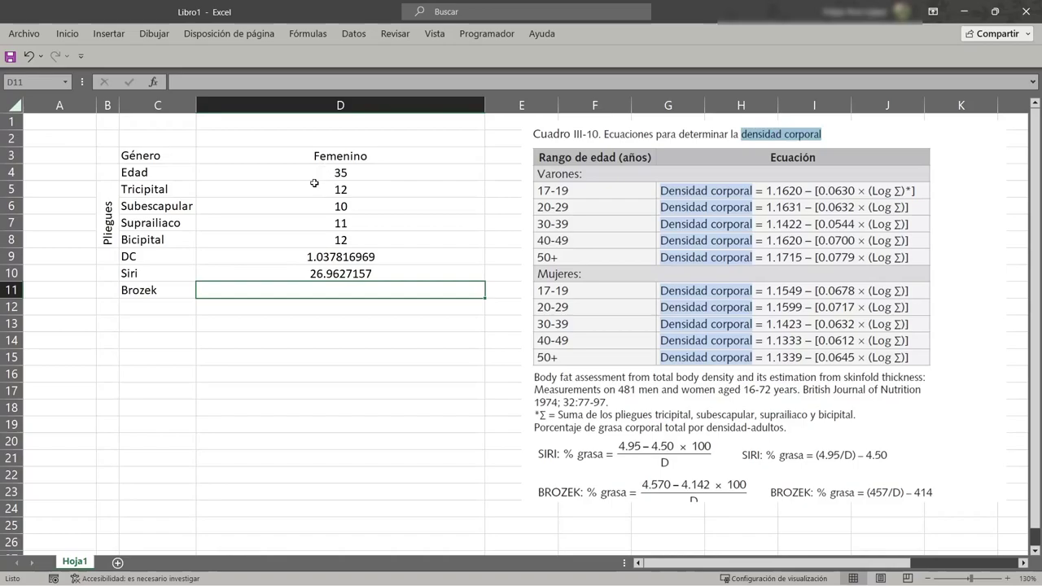
double_click(345, 275)
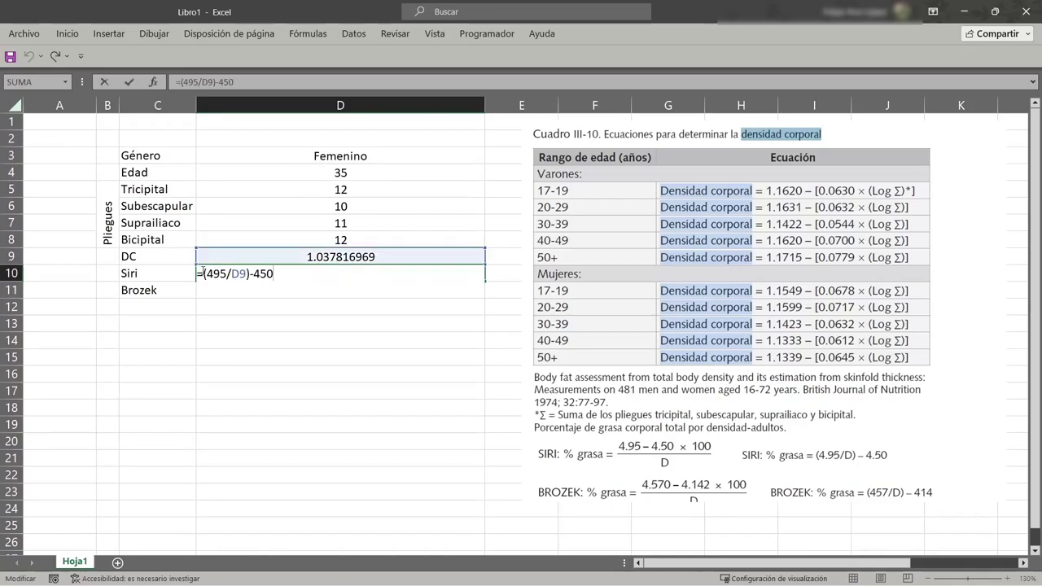
text(redond)
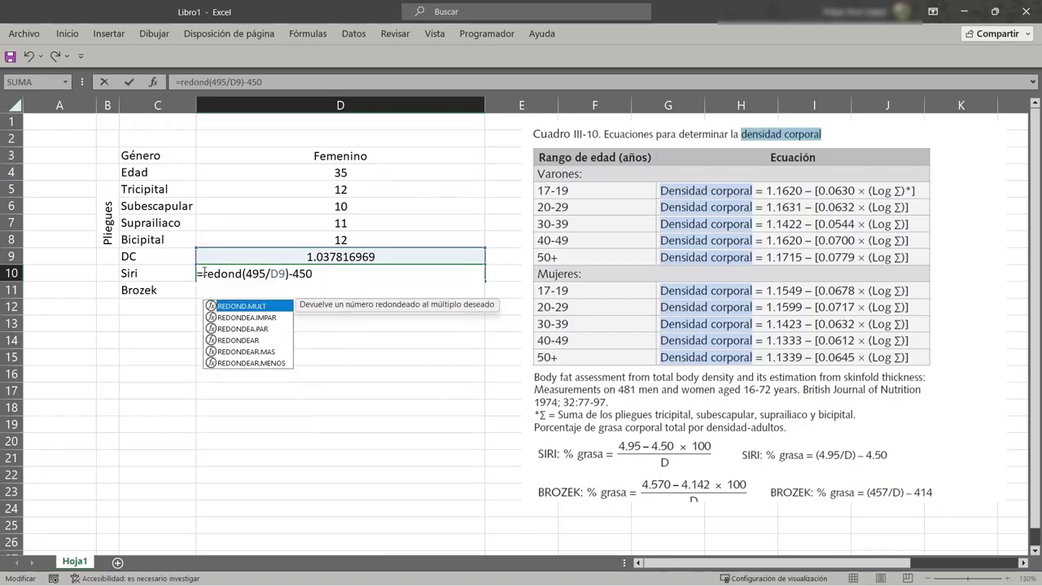
text(ear((495/D9)-450)
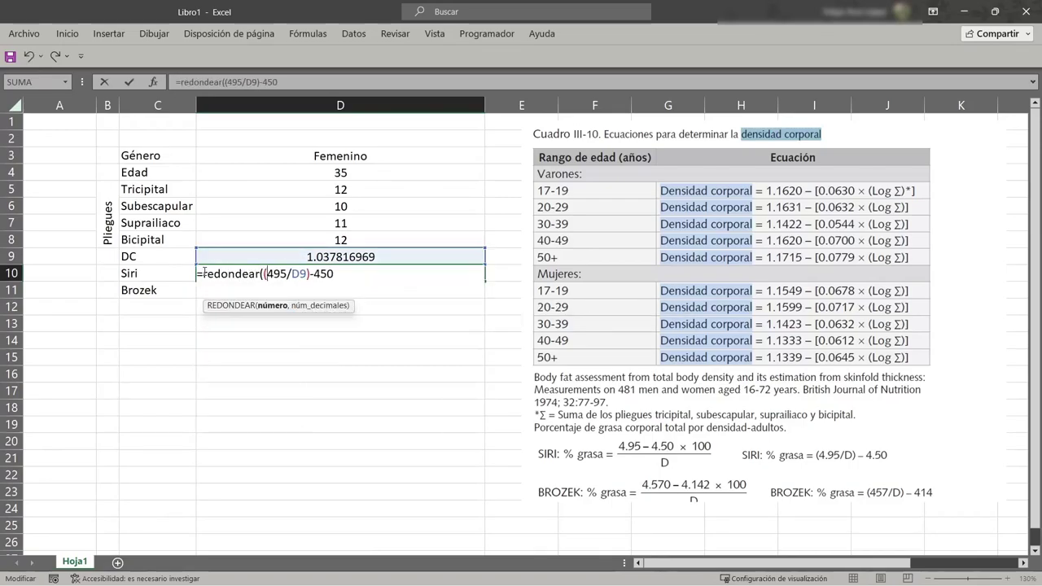
text(,)
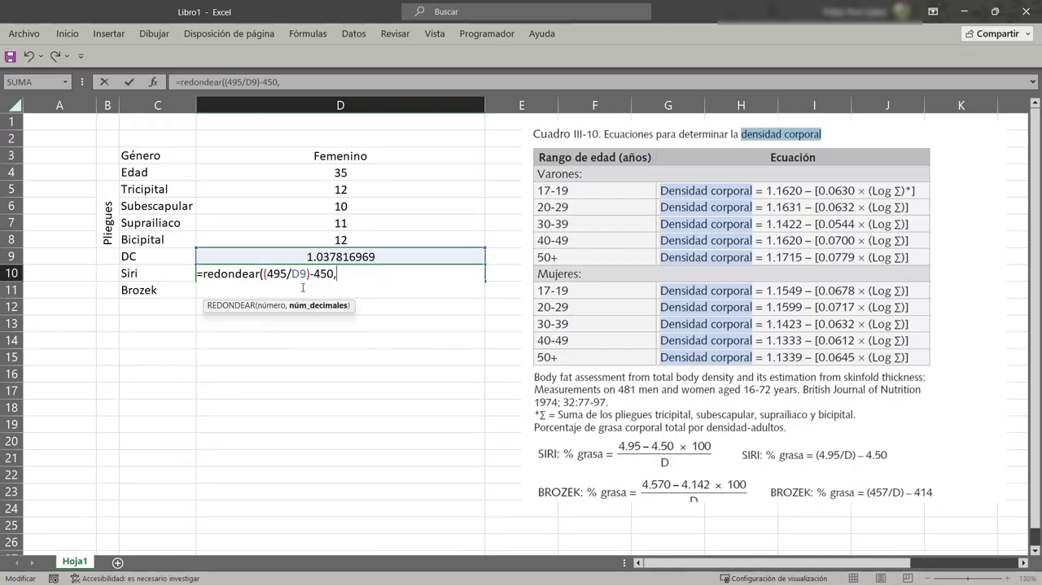
text(2)
text())
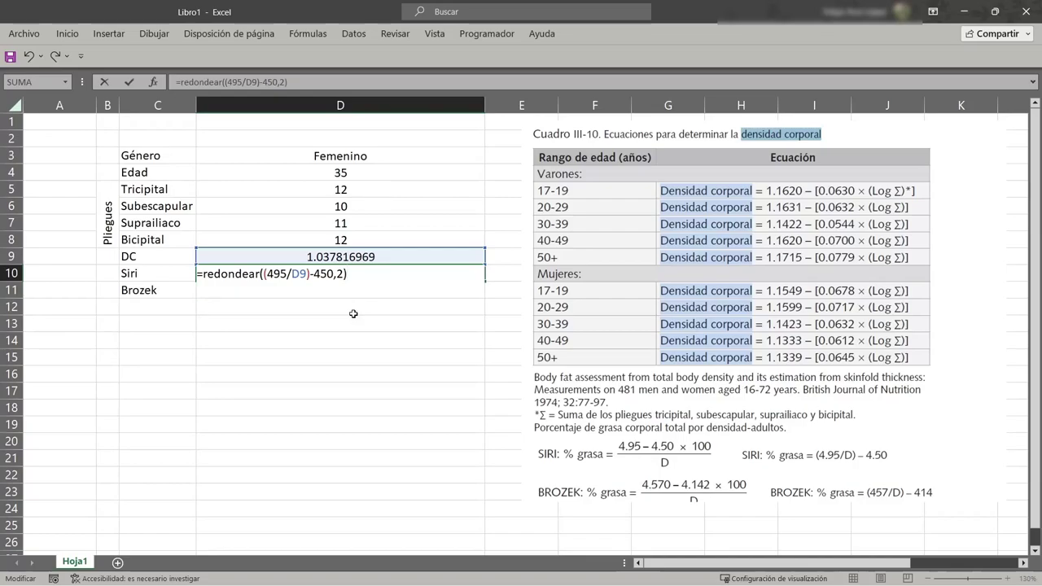
key(Return)
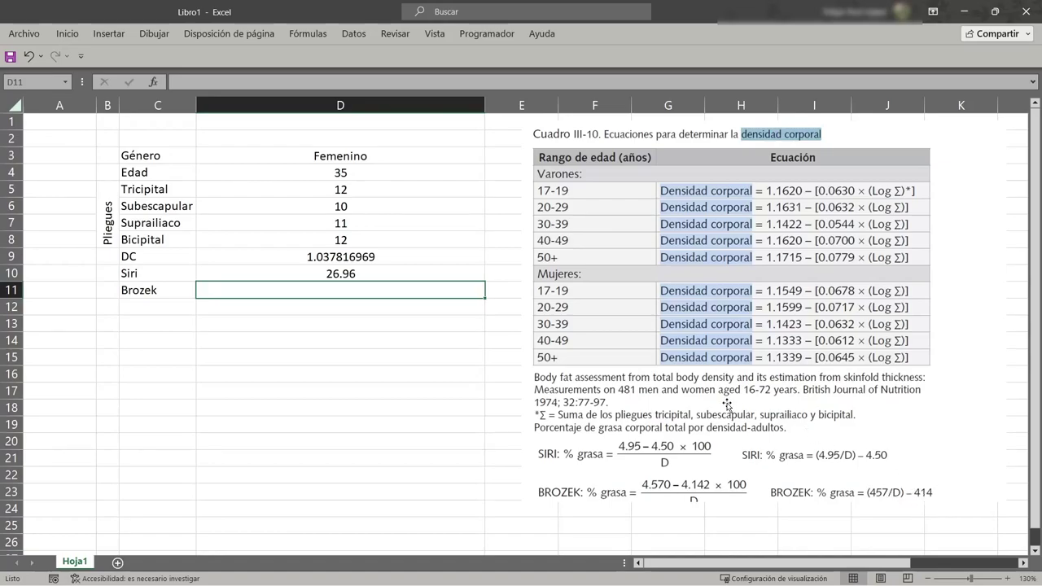
Enter =redondear((457/D9)-414,2) in D11 for a Brozek value of 26.35
text(=redondear()
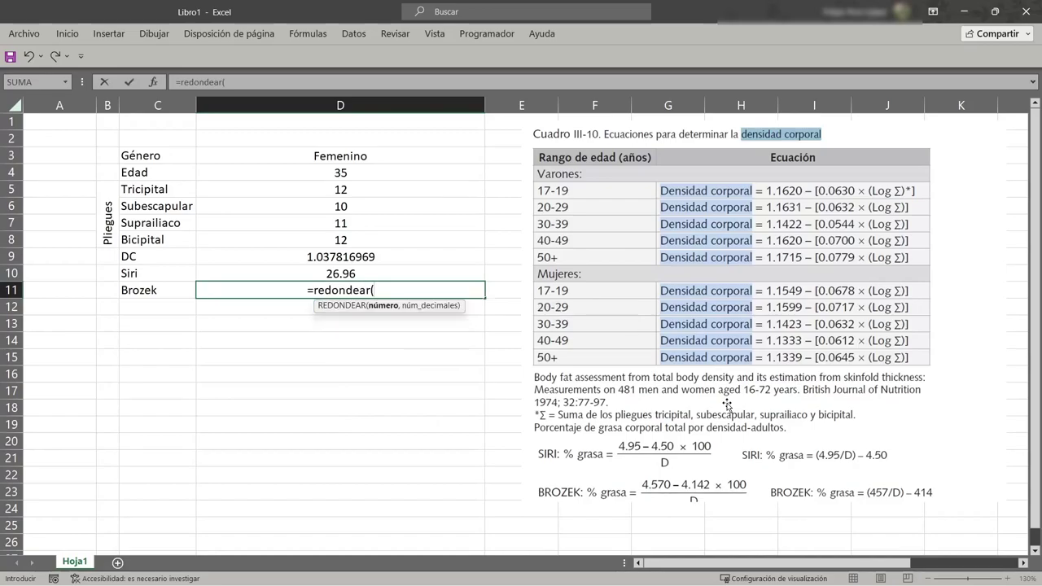
text(()
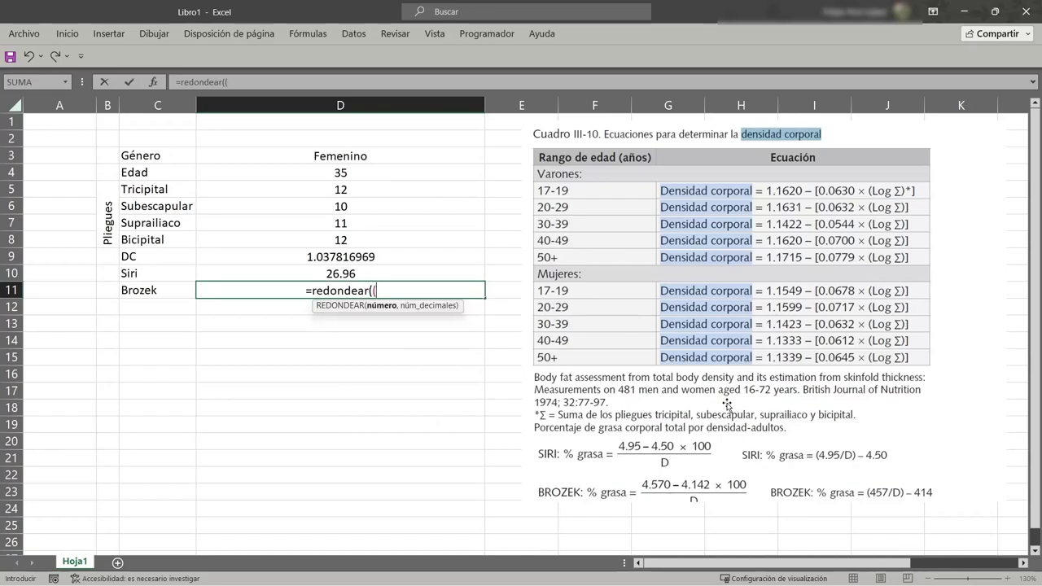
text(457/)
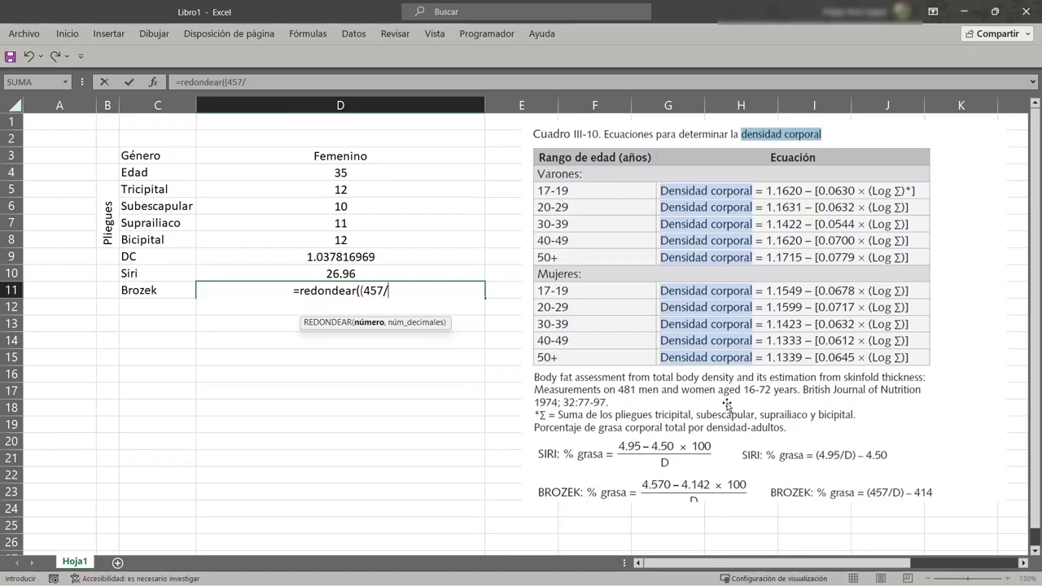
click(380, 256)
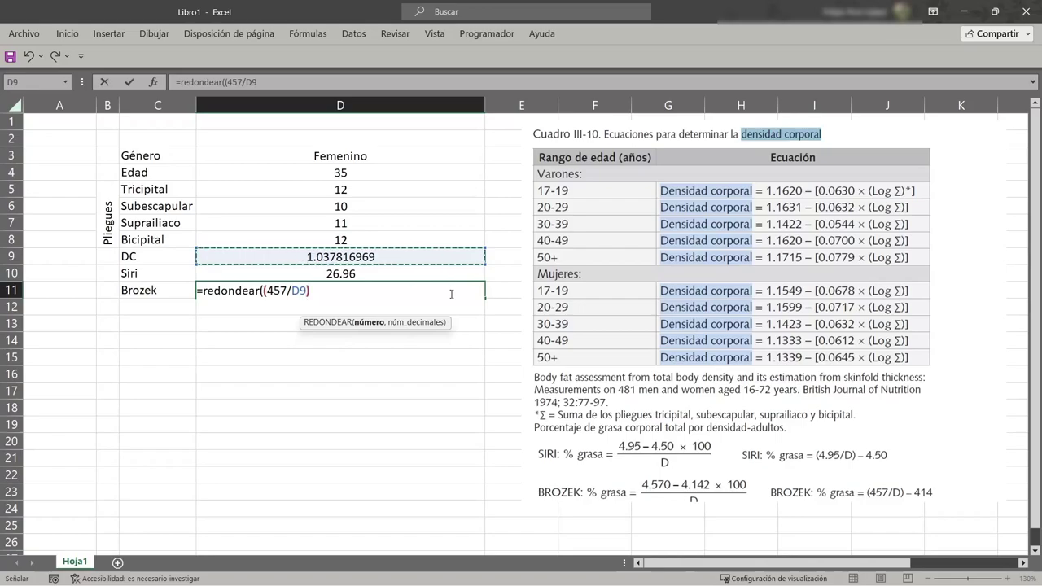
text()-414)
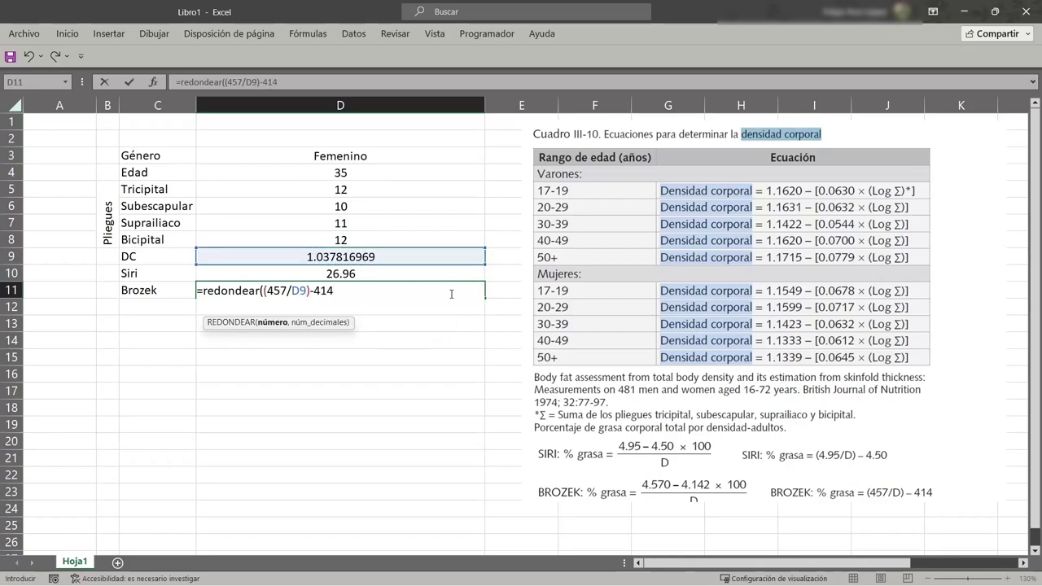
text(,)
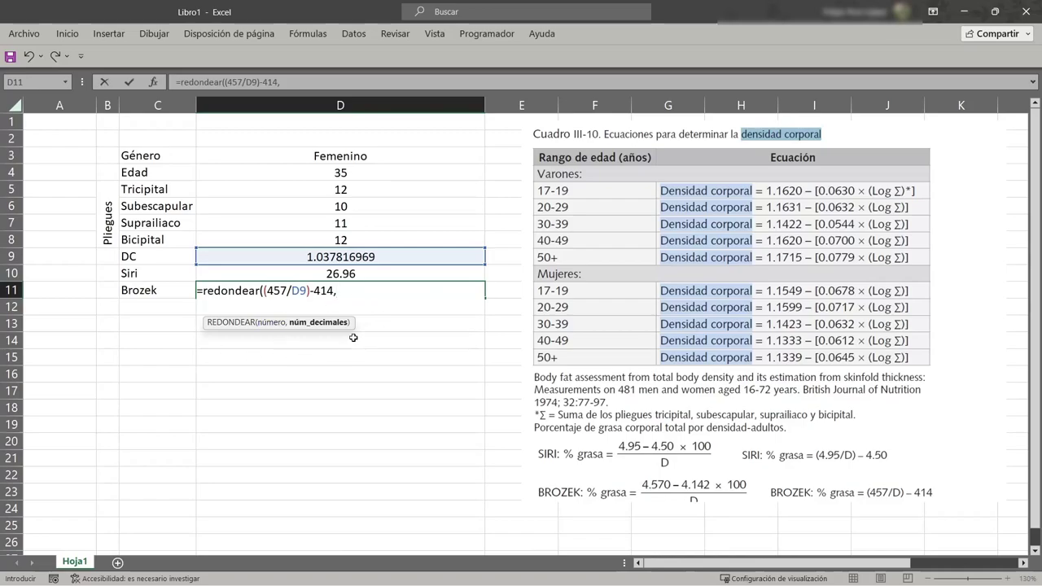
text(2))
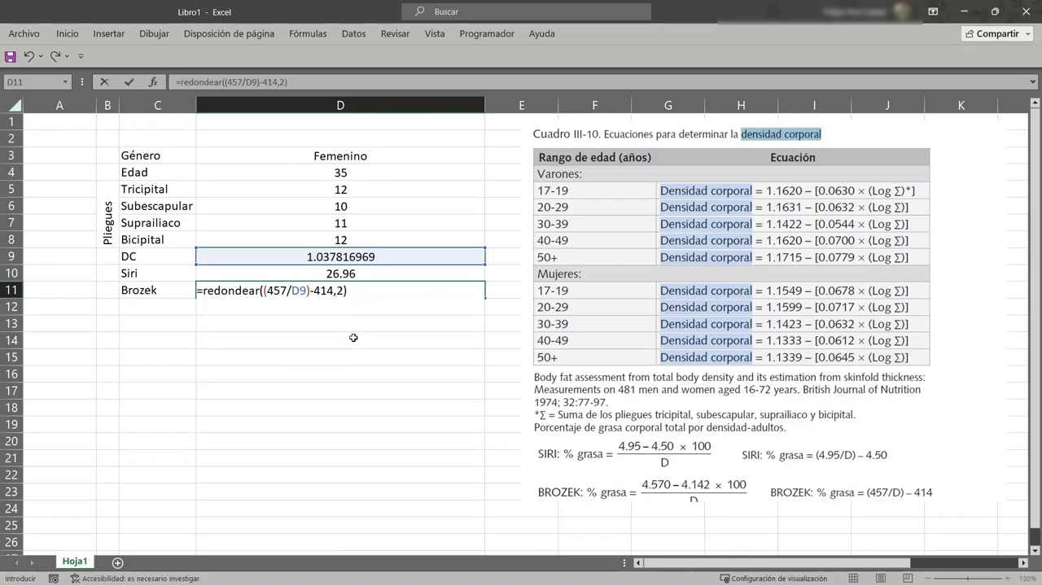
key(Return)
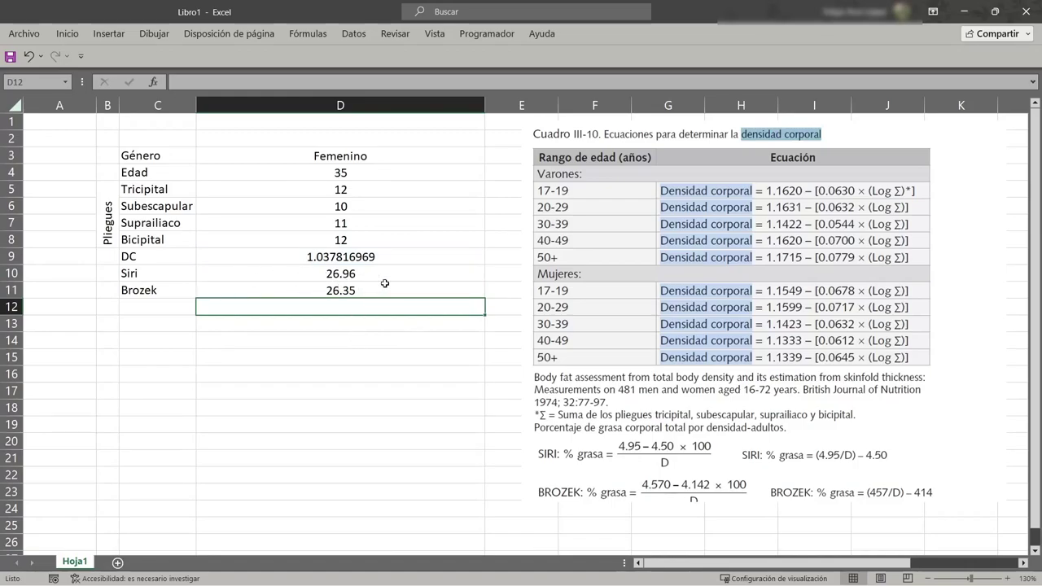
click(157, 307)
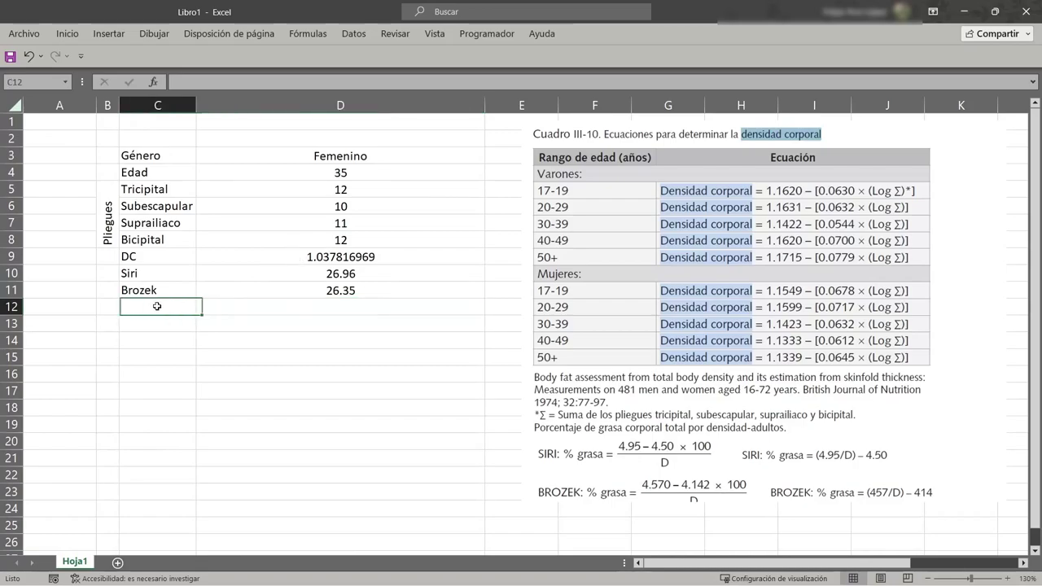
Label C12 Promedio and enter =promedio(D10:D11) in D12
text(Promedio)
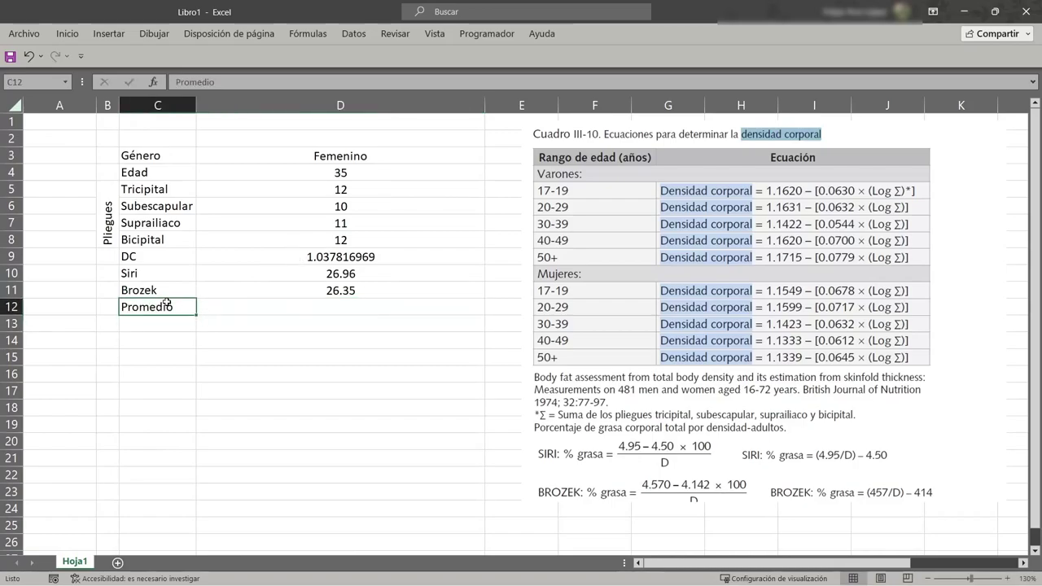
key(Tab)
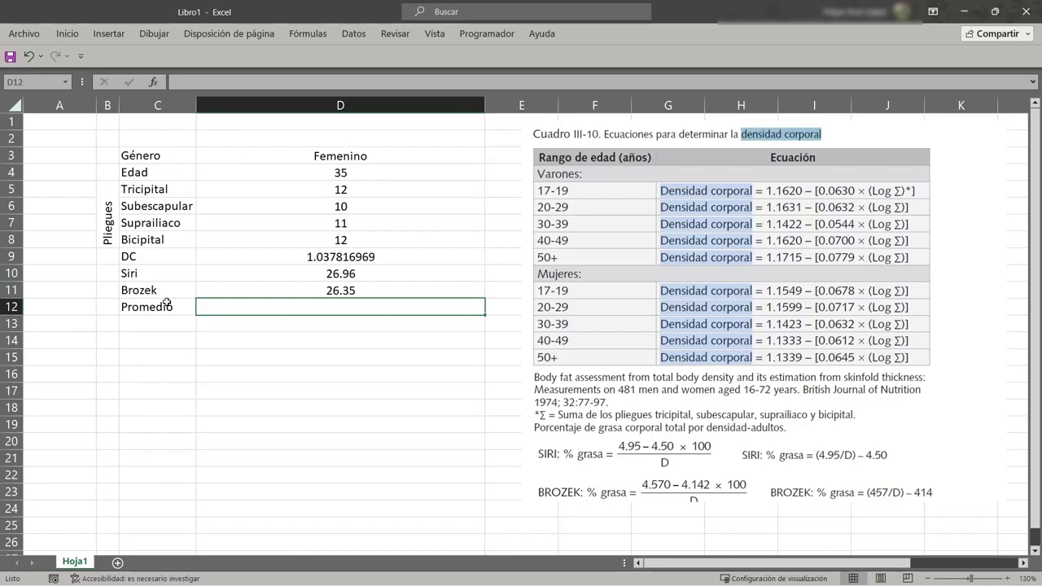
text(=pr)
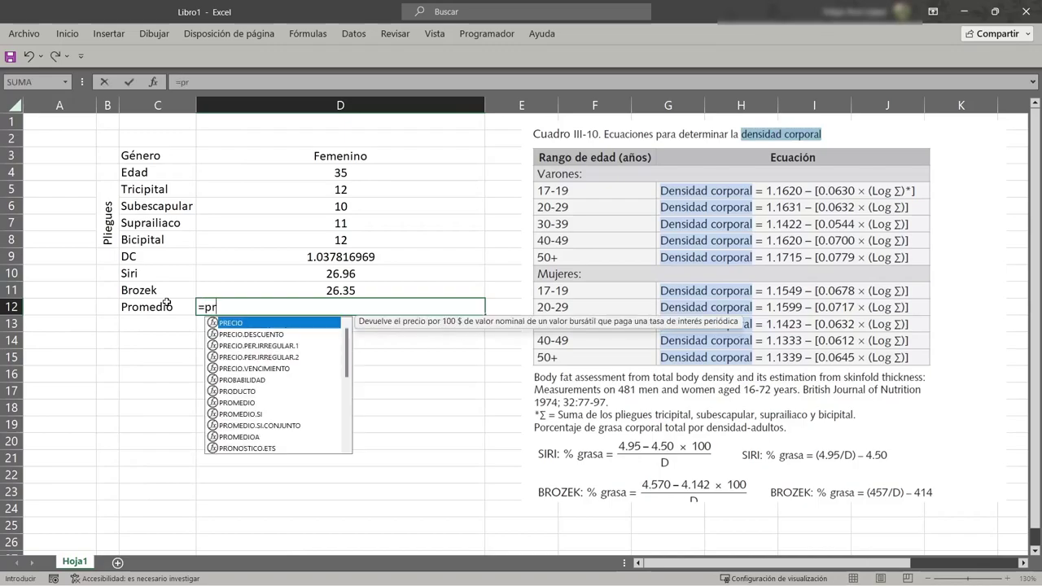
text(omedio()
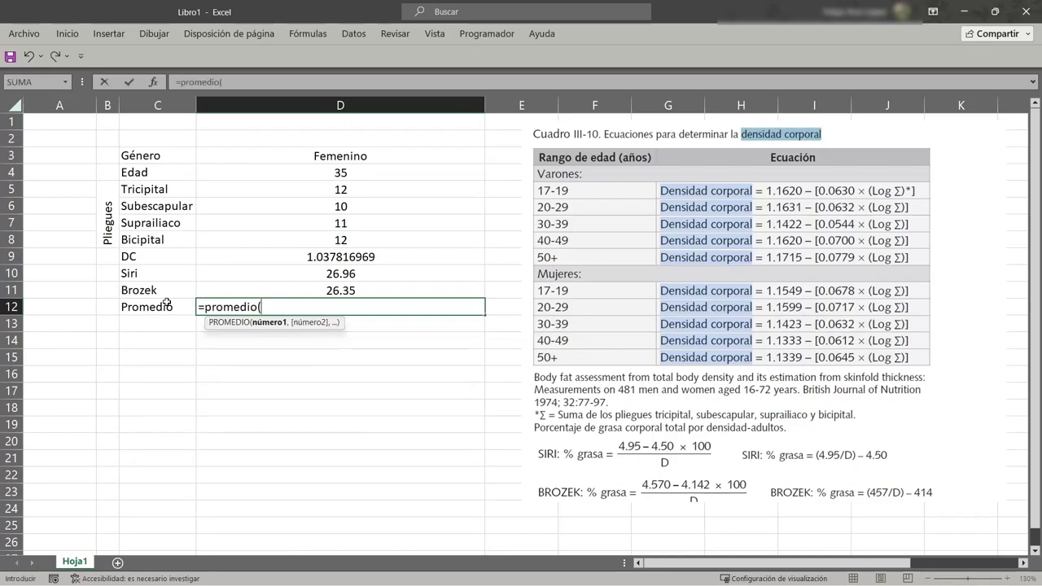
drag(375, 272, 339, 319)
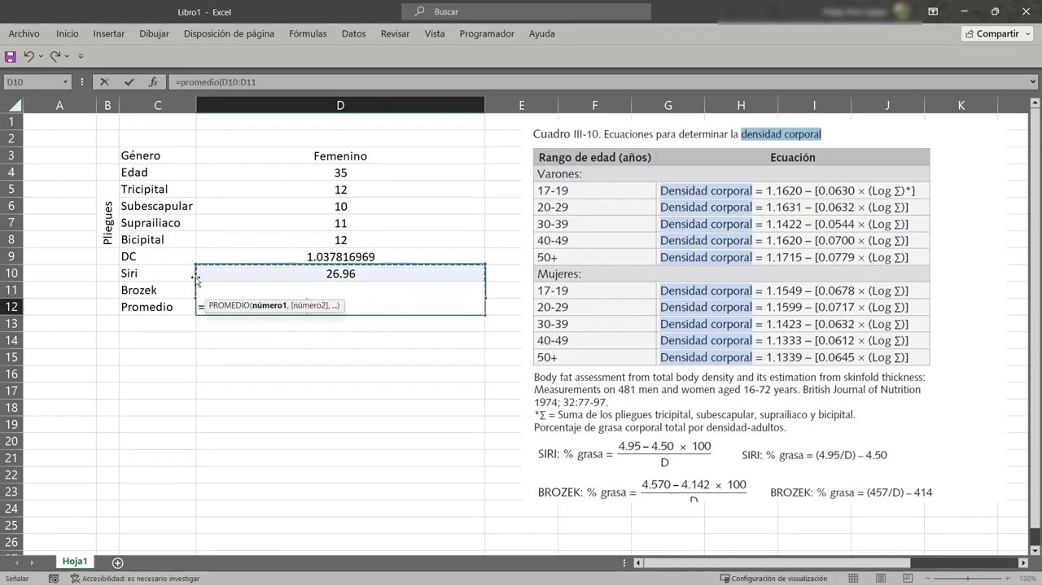
drag(316, 311, 318, 369)
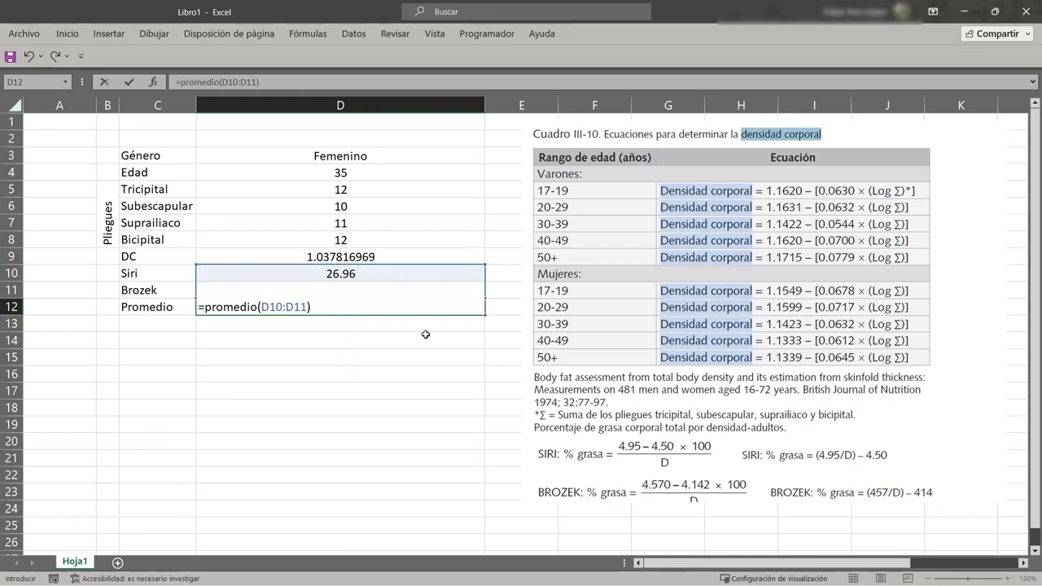
key(Return)
Wrap the average in redondear(...,2) so D12 shows 26.66
click(448, 308)
double_click(454, 306)
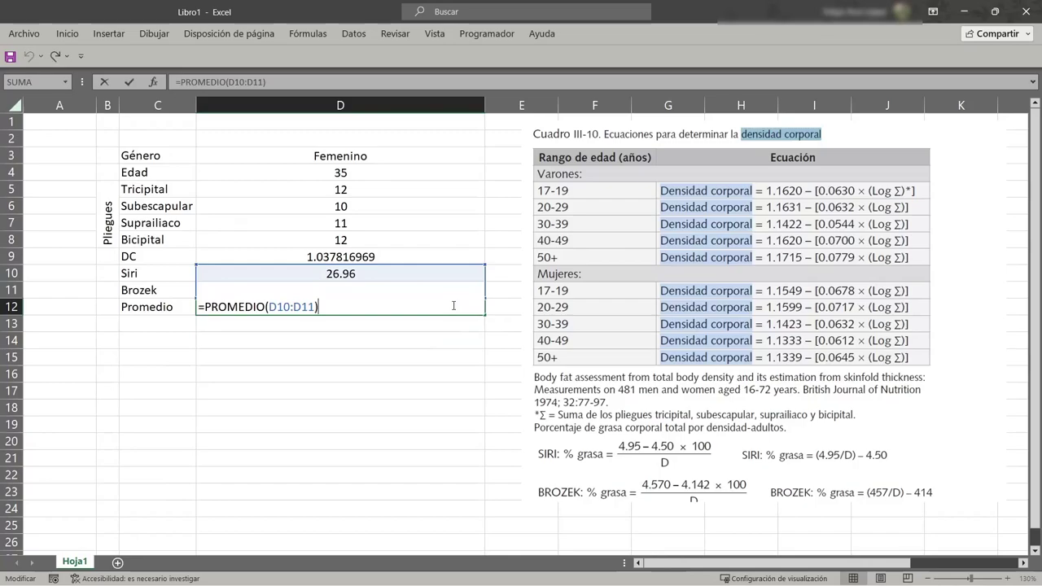
click(202, 307)
text(redondear()
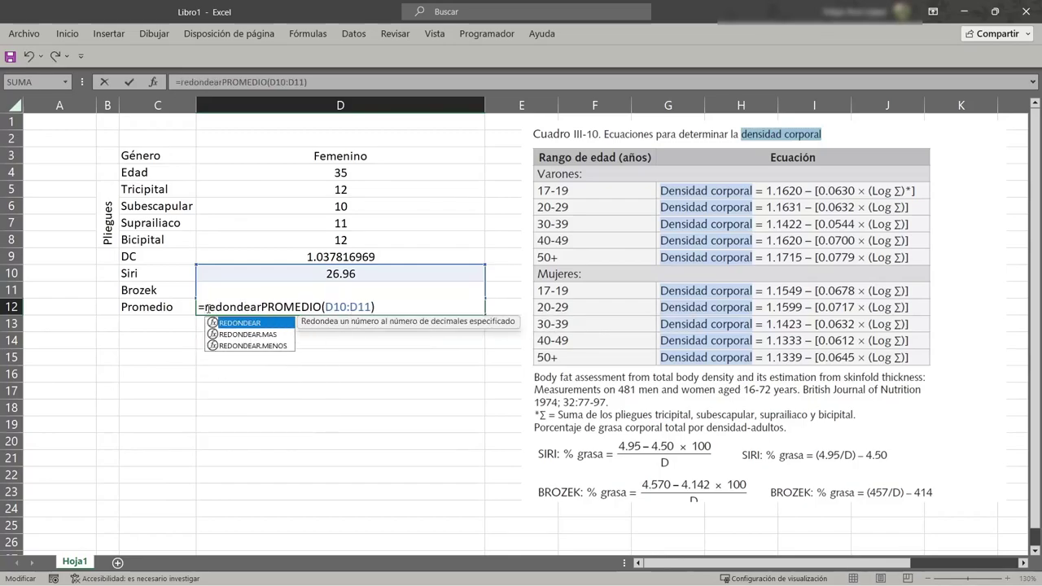
key(End)
text(,2)
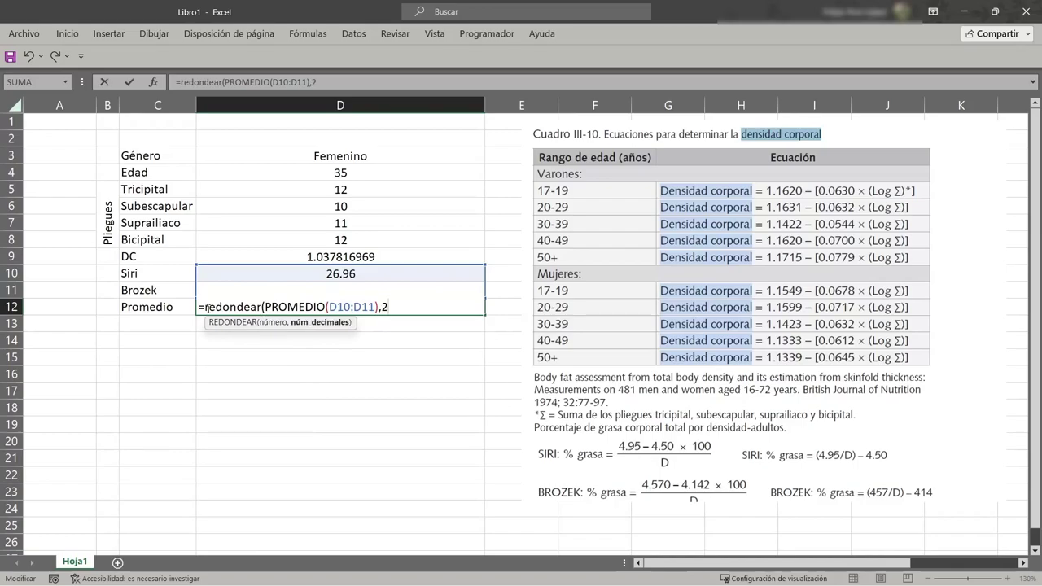
text())
key(Return)
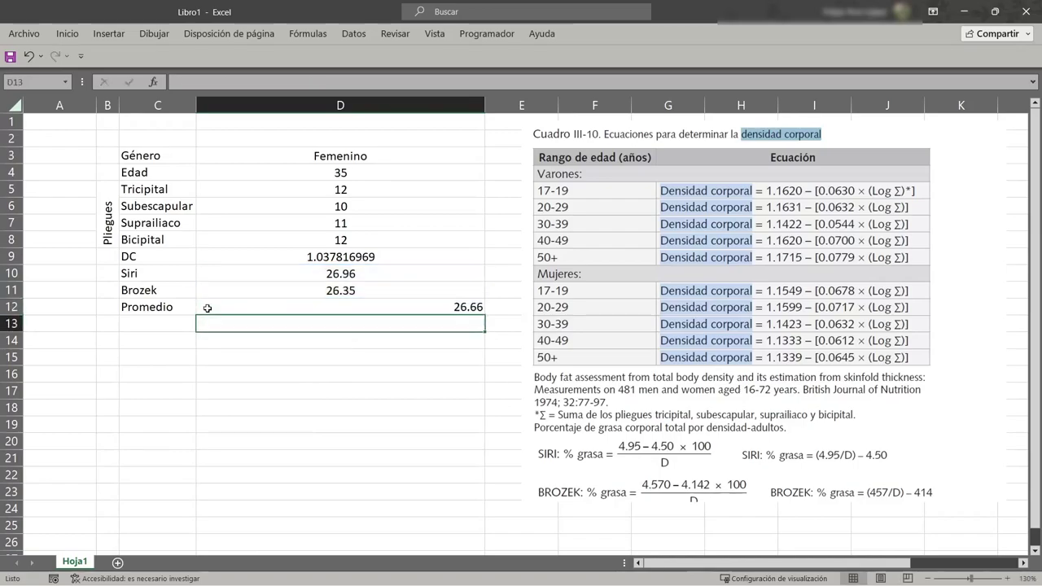
drag(358, 156, 367, 321)
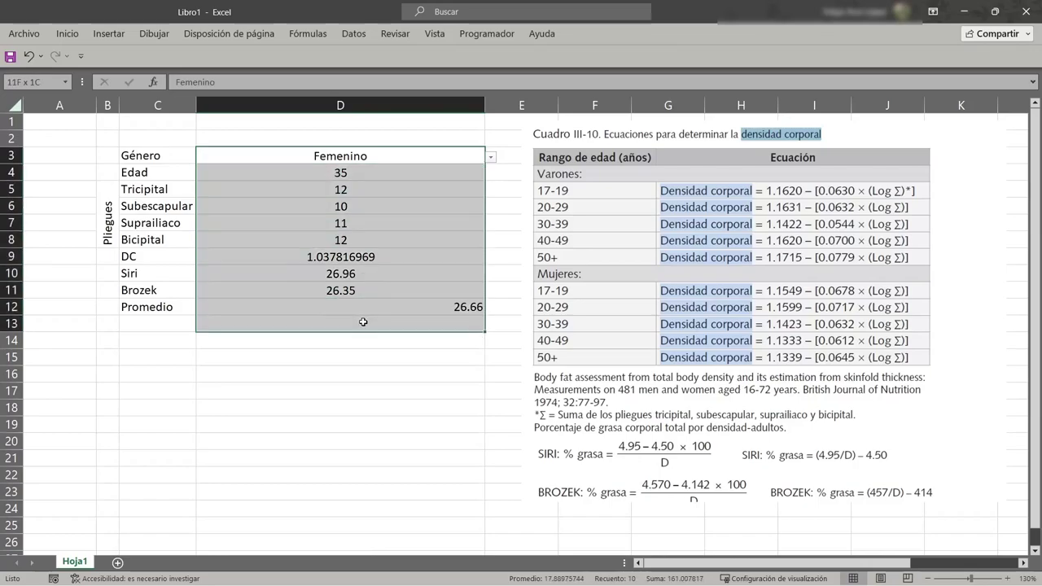
Center D3:D13 and give D10:D12 a custom Estándar"%" format, showing 26.96%, 26.35%, 26.66%
click(67, 34)
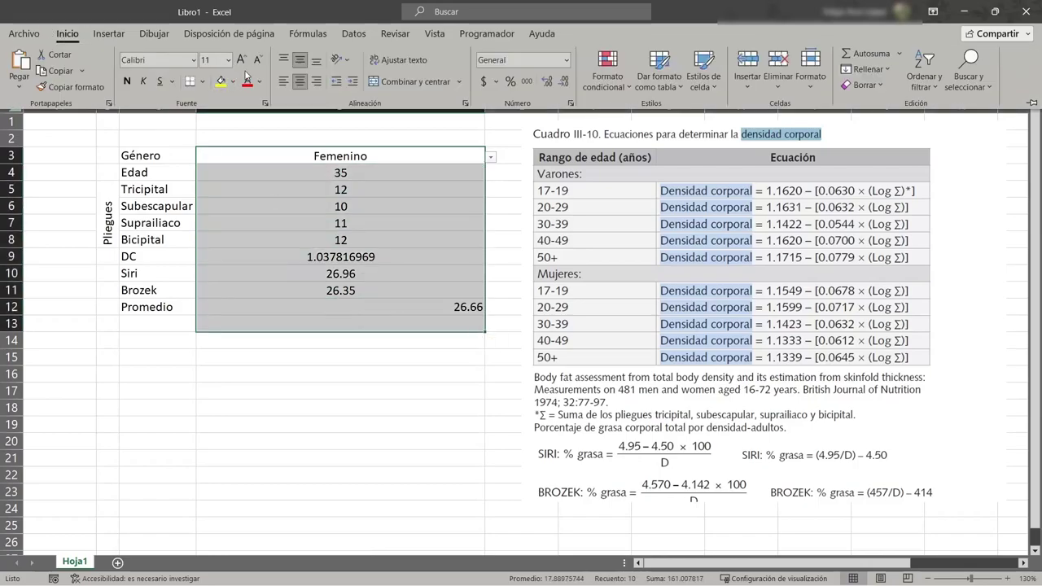
click(299, 81)
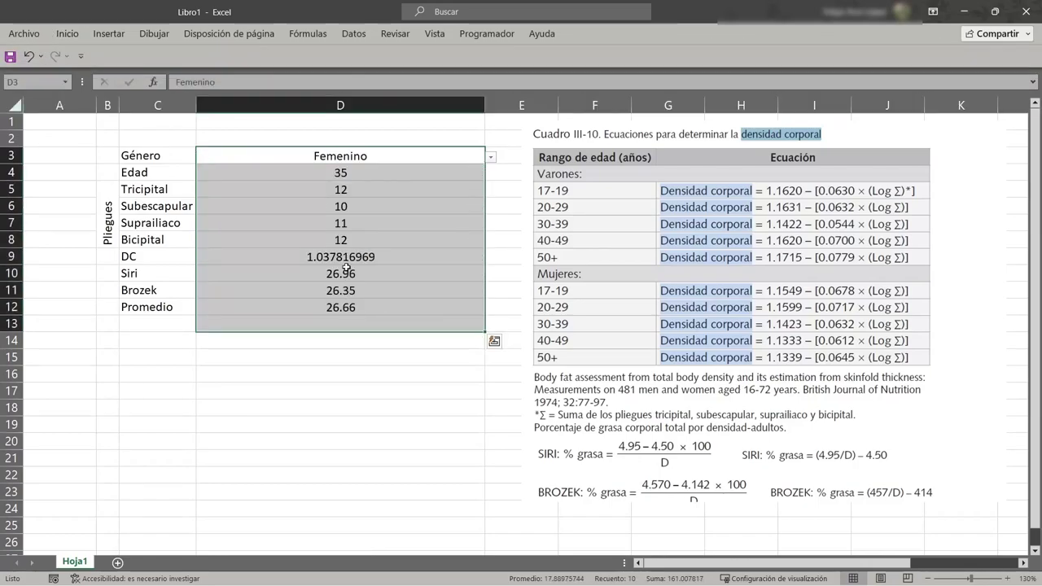
drag(342, 274, 351, 306)
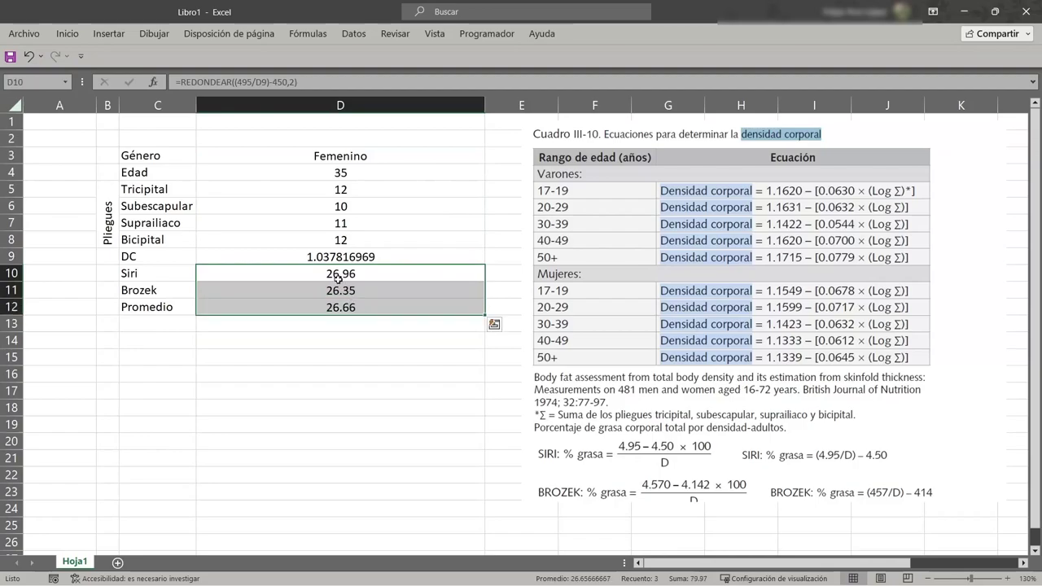
right_click(379, 298)
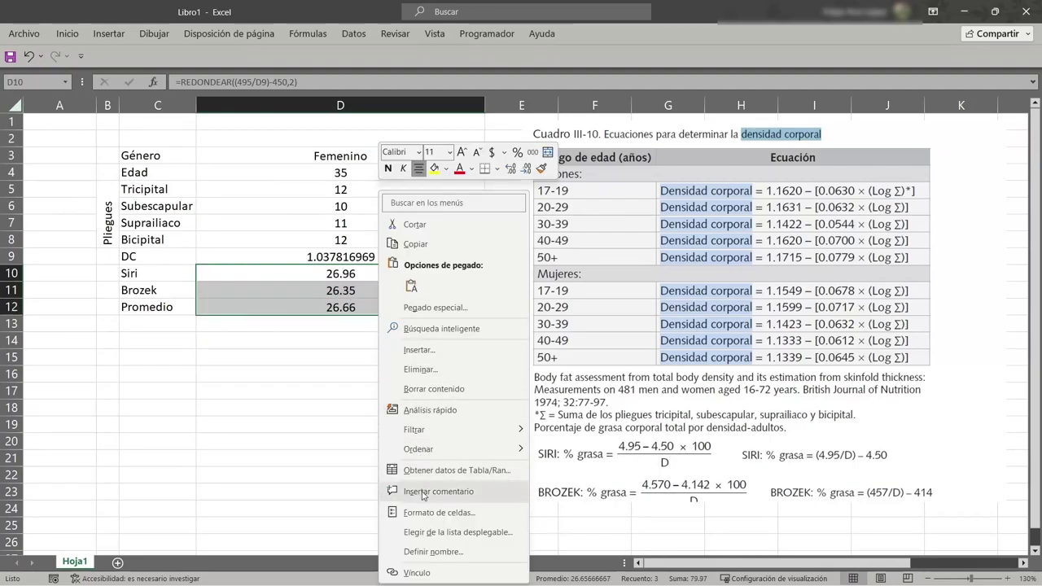
click(431, 517)
click(291, 406)
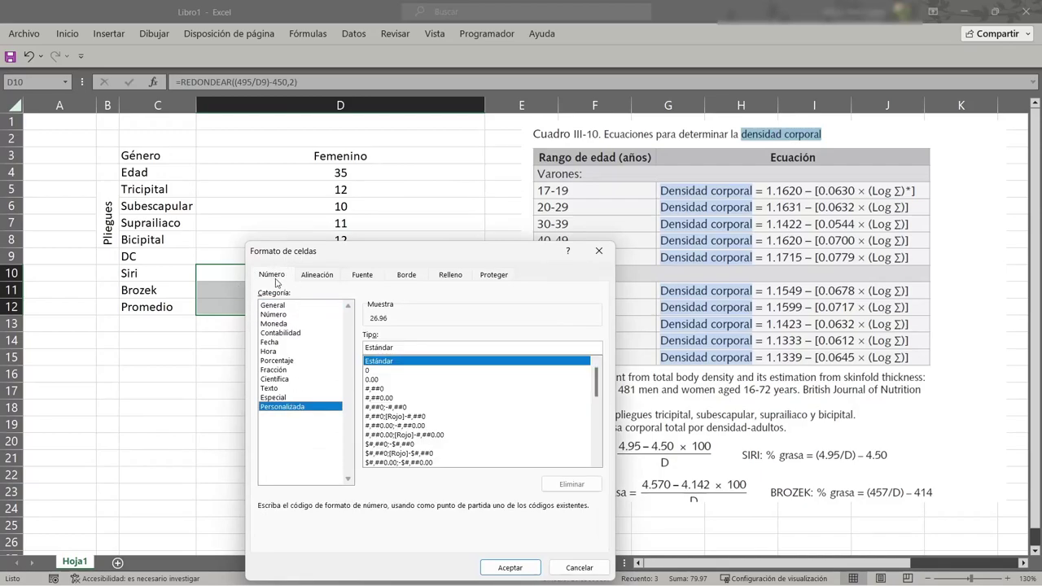
click(419, 349)
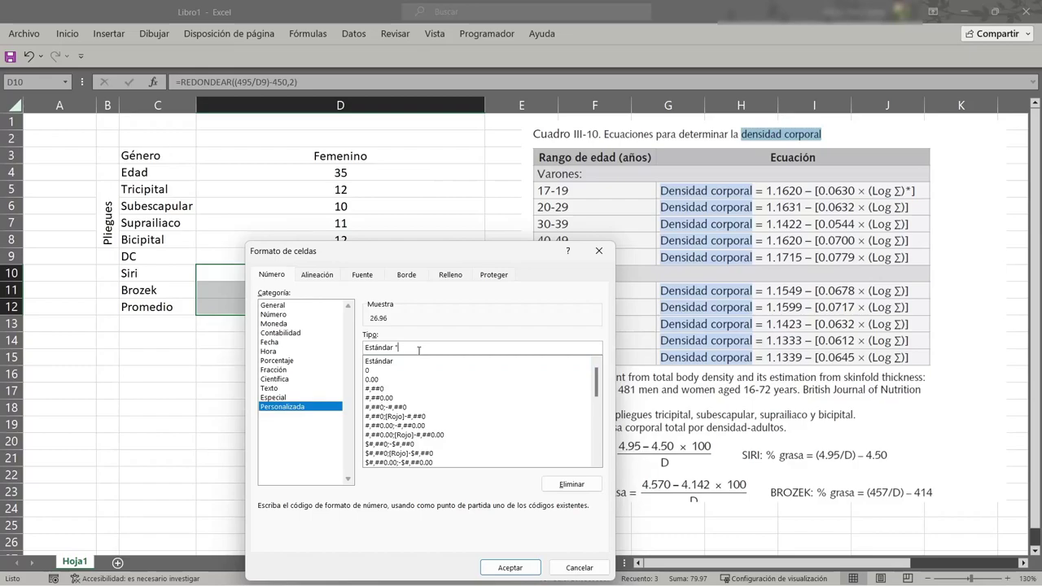
text(")
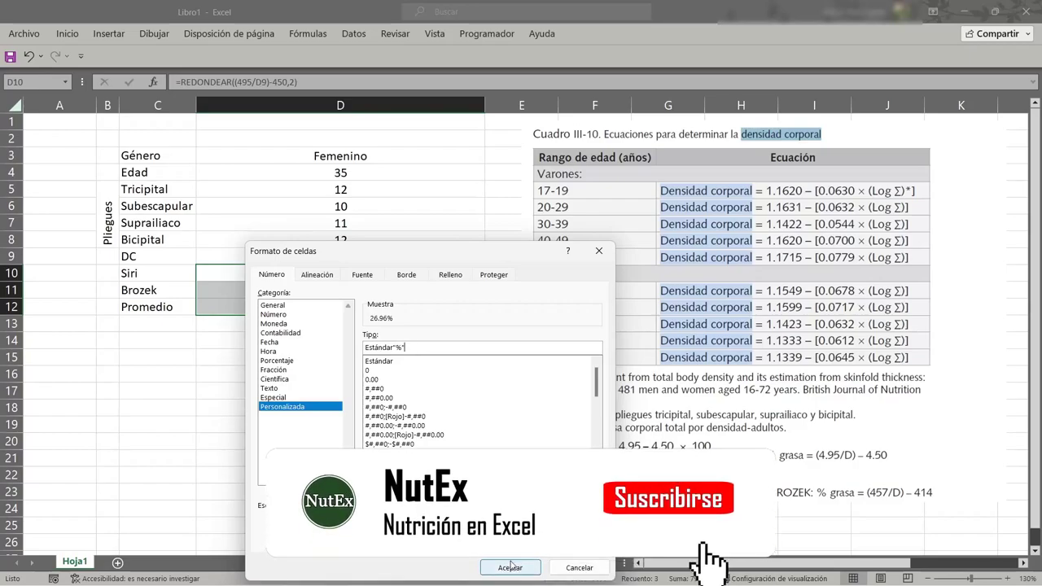
key(Return)
click(367, 207)
drag(380, 172, 364, 234)
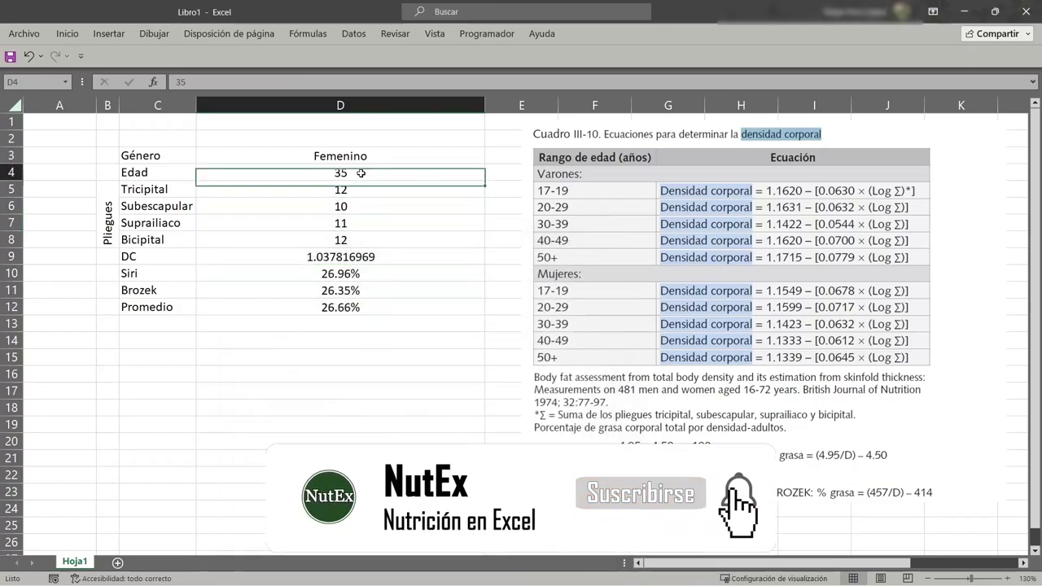
Apply a custom Estándar "mm" format to D5:D8 so they read 12 mm, 10 mm, 11 mm, 12 mm
drag(335, 188, 341, 240)
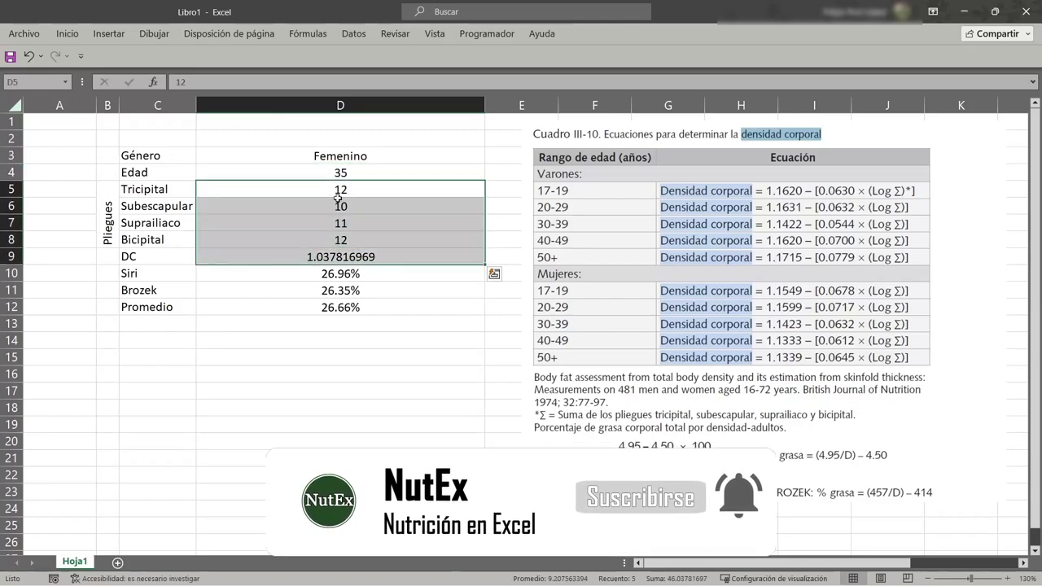
right_click(346, 241)
click(404, 512)
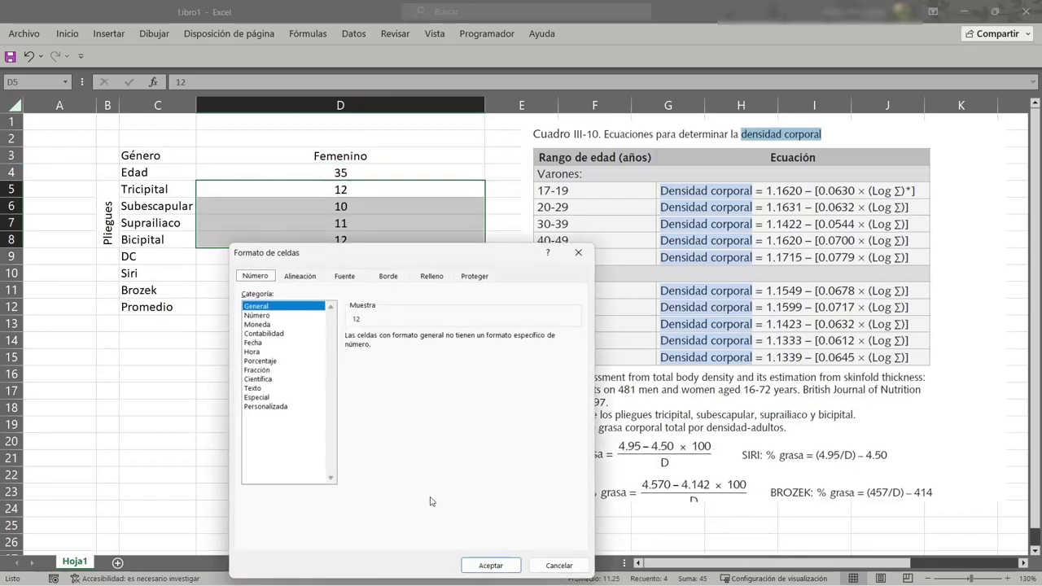
click(273, 407)
click(401, 347)
text("mm)
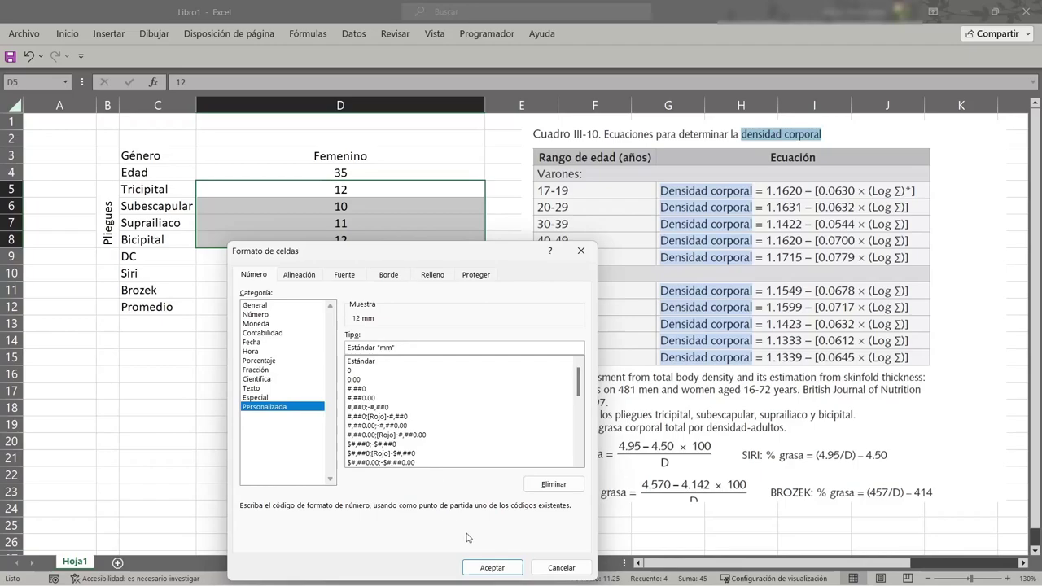
click(492, 568)
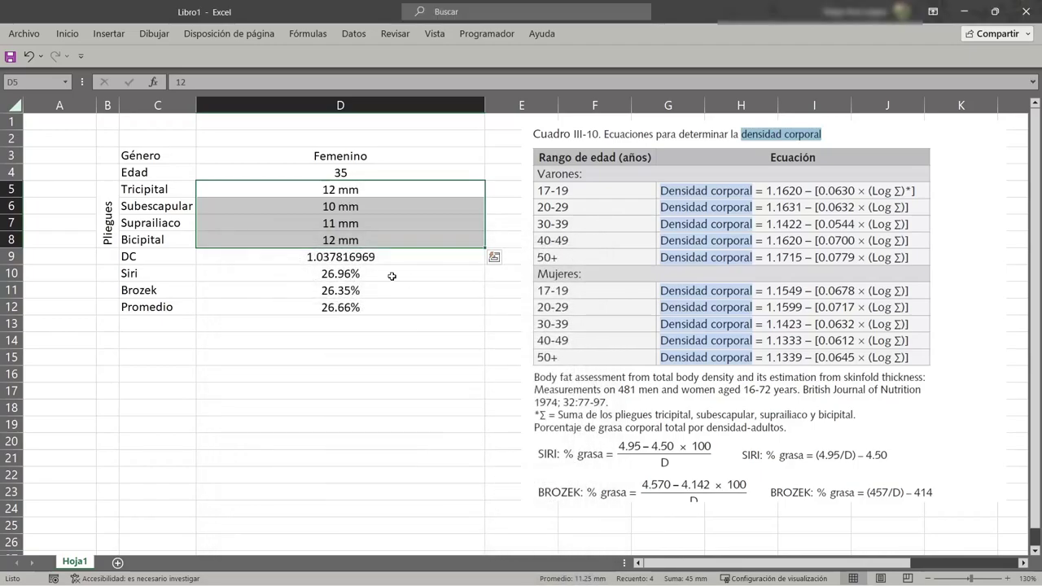
mouse_move(166, 152)
mouse_down()
mouse_move(136, 181)
mouse_move(141, 191)
mouse_up()
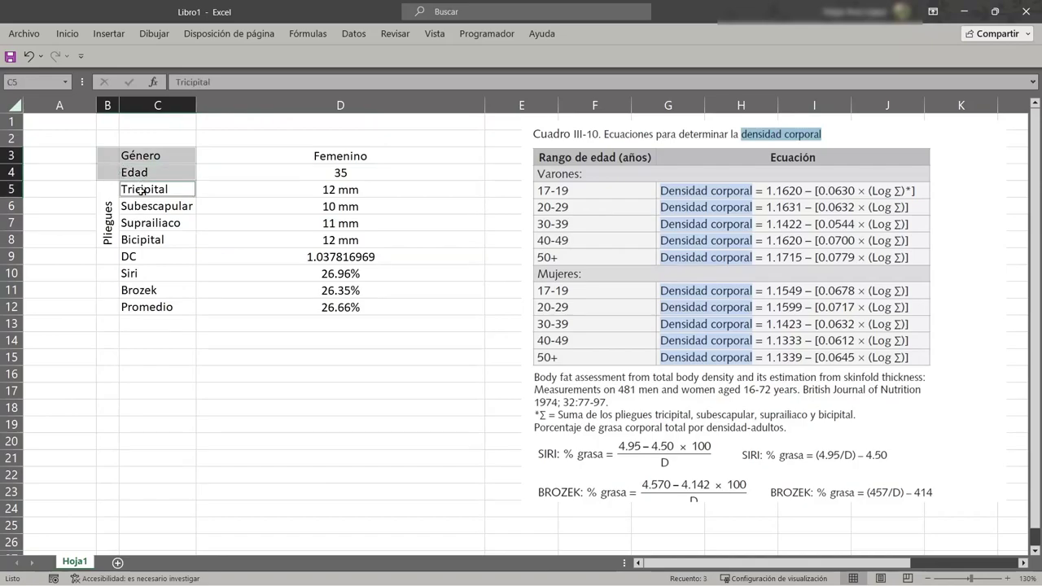
Merge and center the row labels across columns B and C
mouse_move(143, 259)
ctrl+mouse_down()
mouse_move(115, 258)
mouse_move(117, 307)
ctrl+mouse_up()
ctrl+click(122, 274)
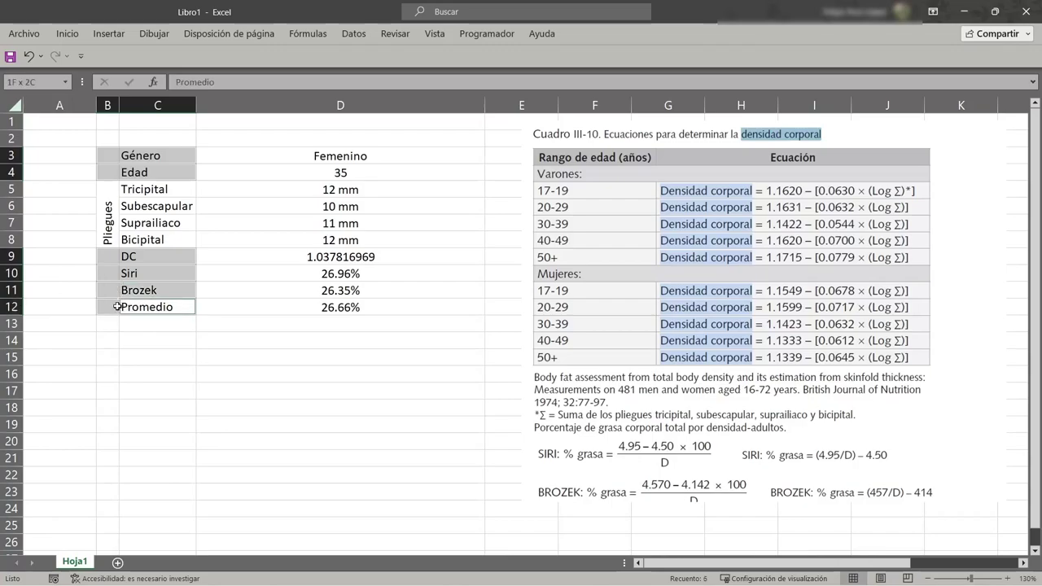
click(66, 33)
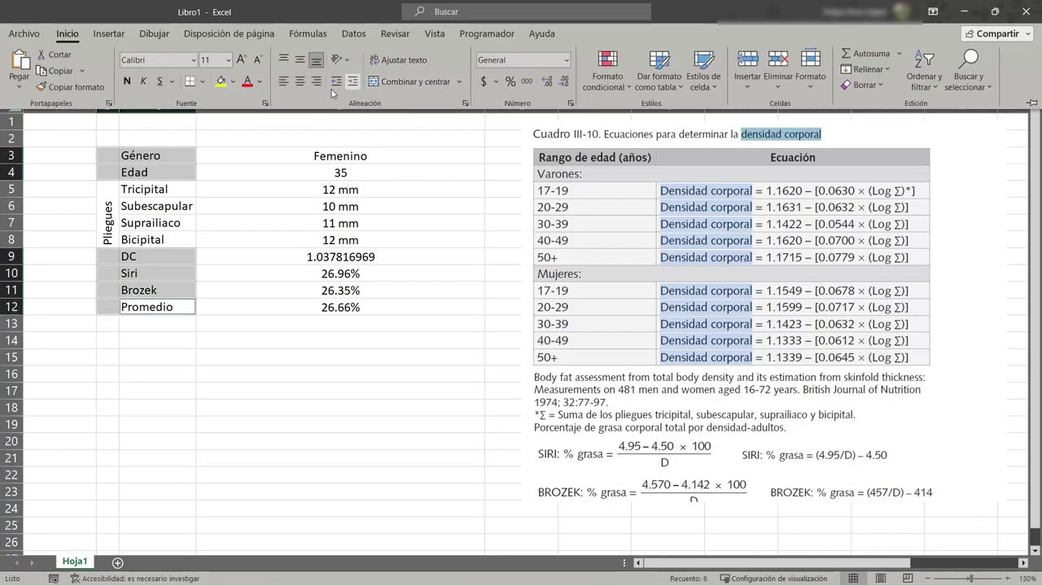
click(403, 82)
Give the table B3:D12 outline and inside borders
click(141, 159)
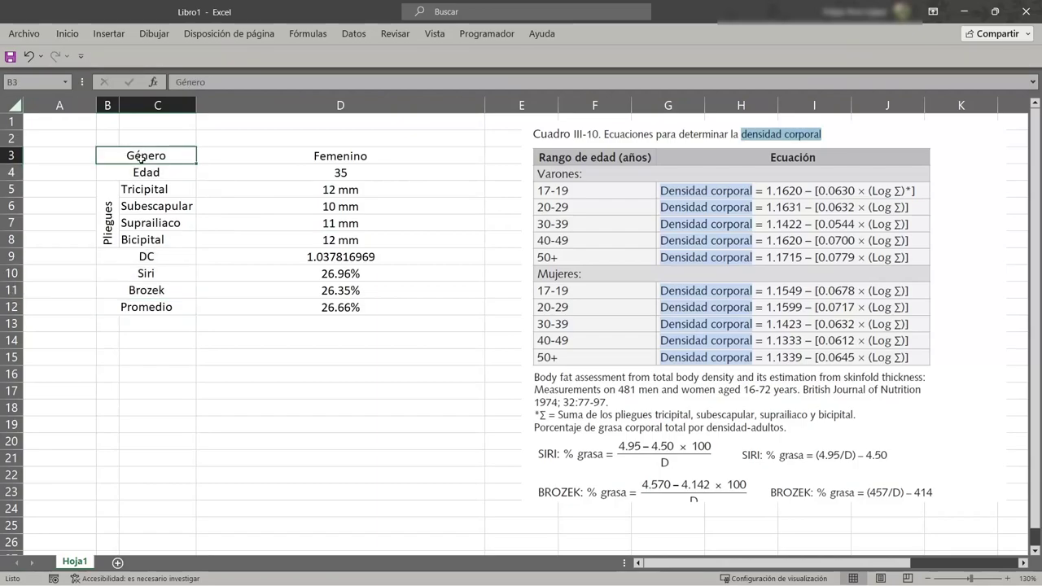
drag(141, 159, 298, 303)
right_click(273, 273)
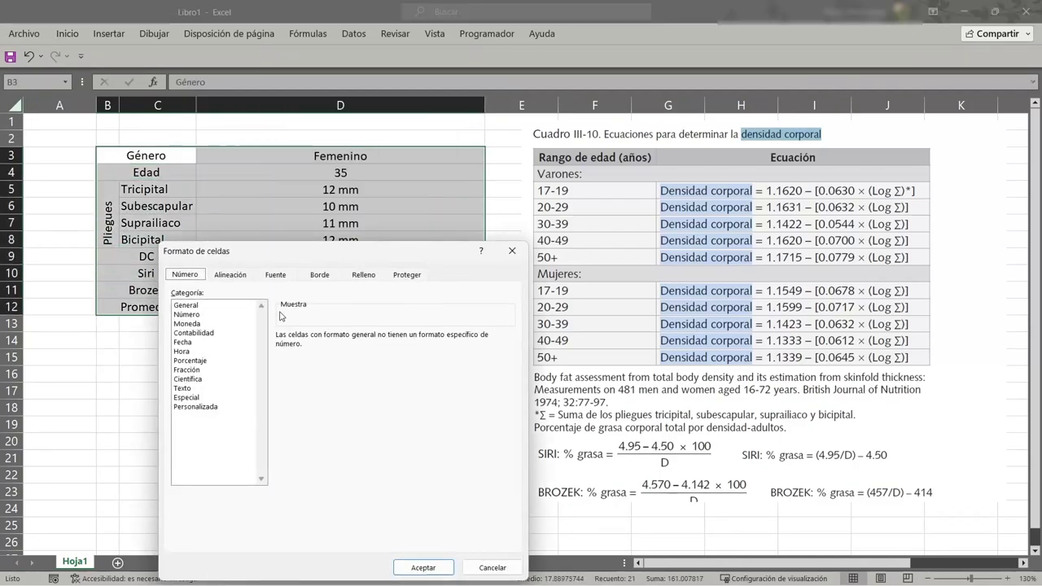
click(320, 279)
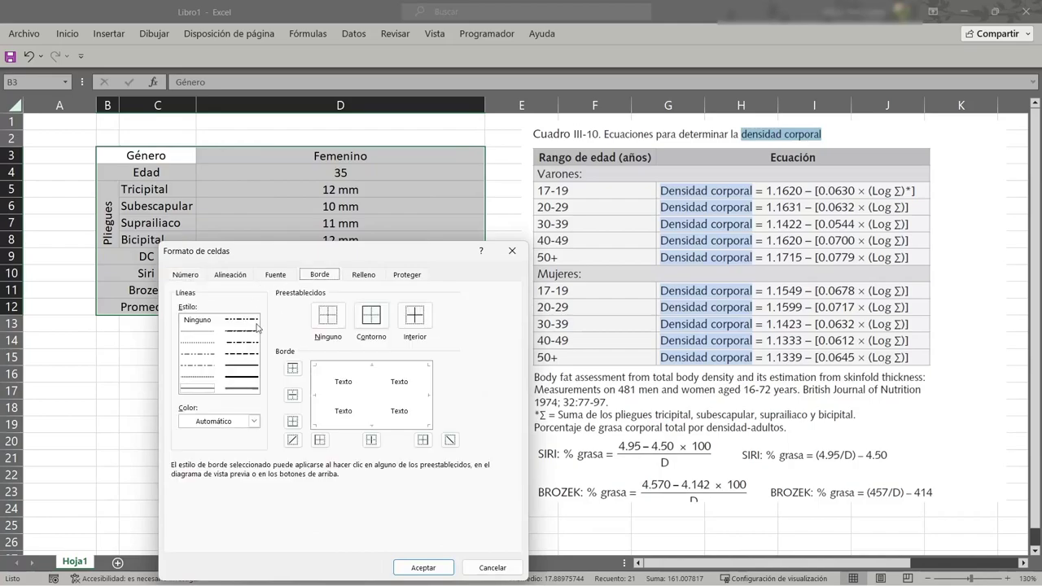
click(346, 321)
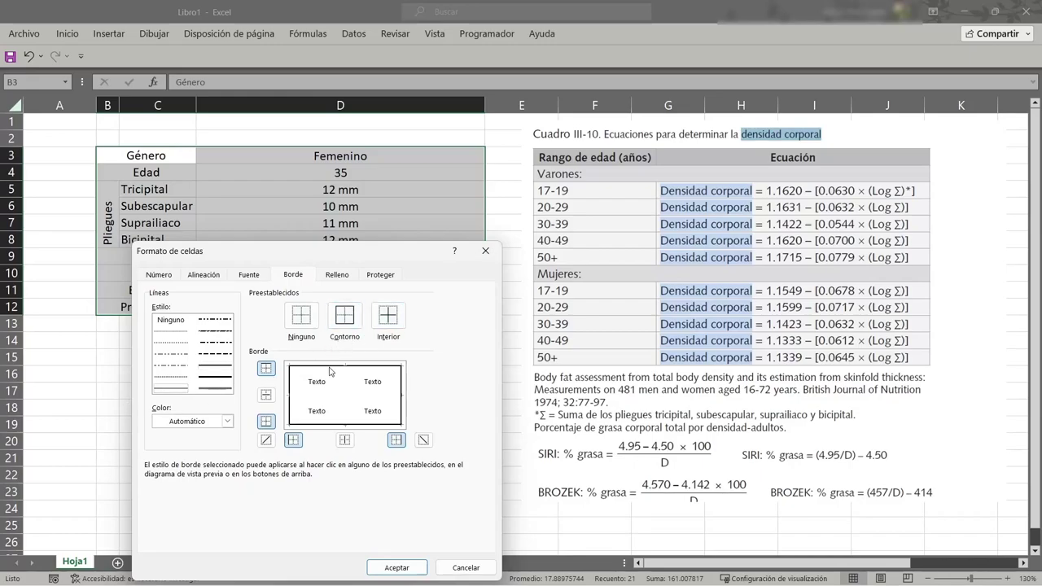
click(388, 315)
click(397, 568)
drag(150, 156, 154, 240)
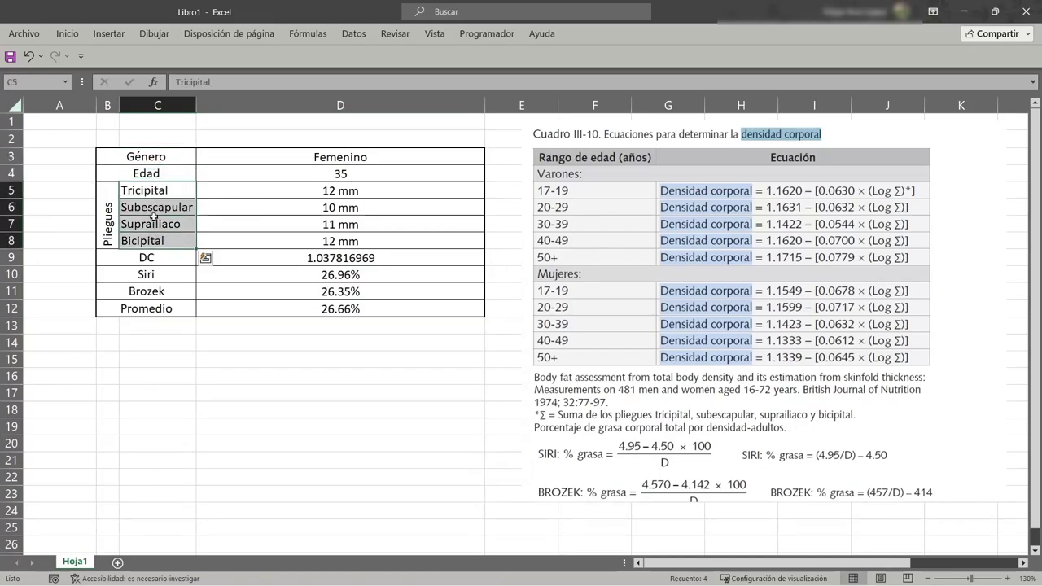
drag(161, 157, 146, 173)
Fill the label cells, including DC through Promedio, light blue
drag(147, 257, 144, 307)
click(58, 35)
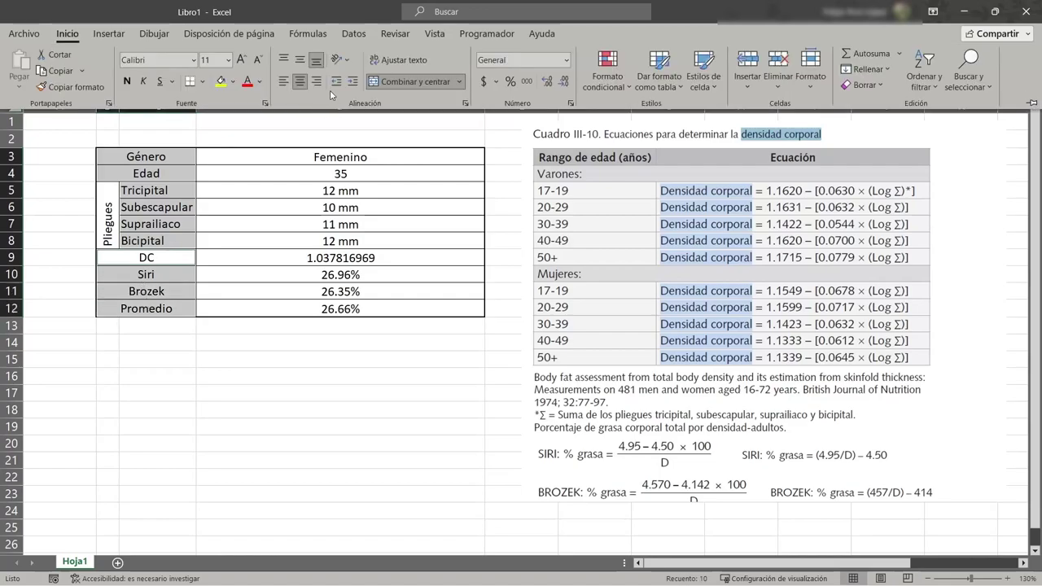
click(233, 81)
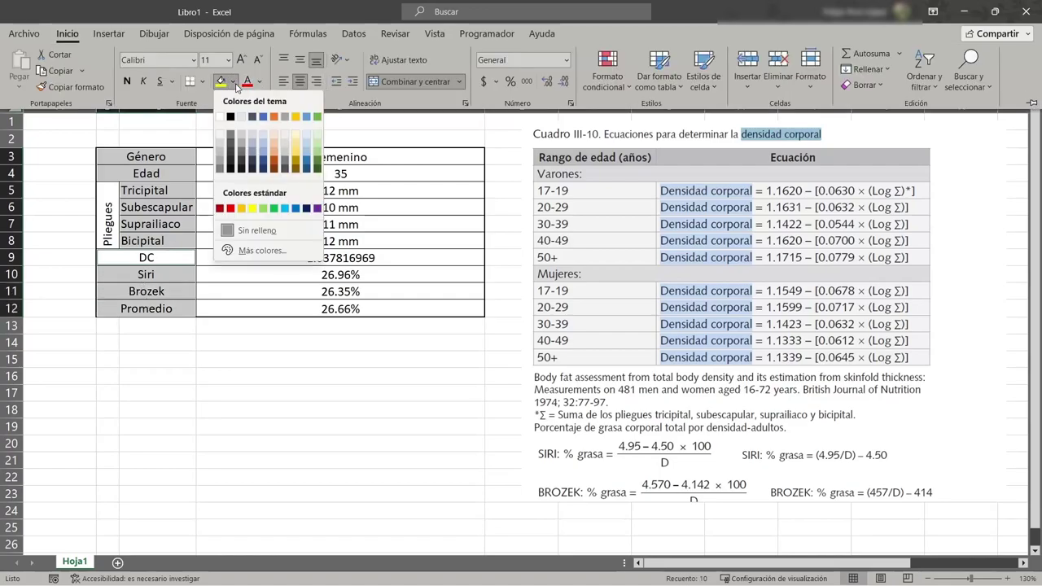
click(308, 138)
Fill the result cells D9:D12 light green
drag(341, 157, 323, 240)
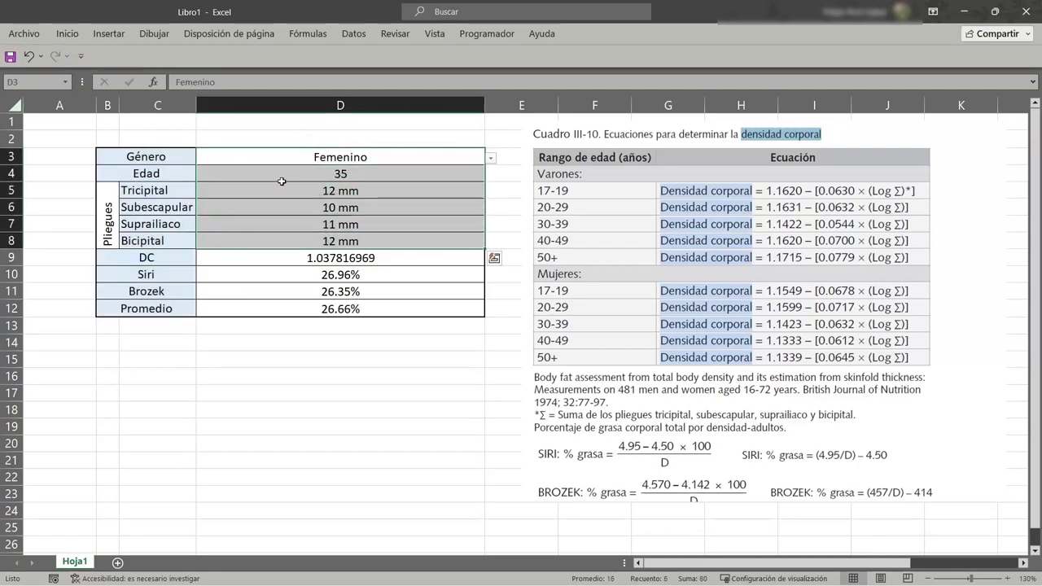
drag(339, 259, 343, 301)
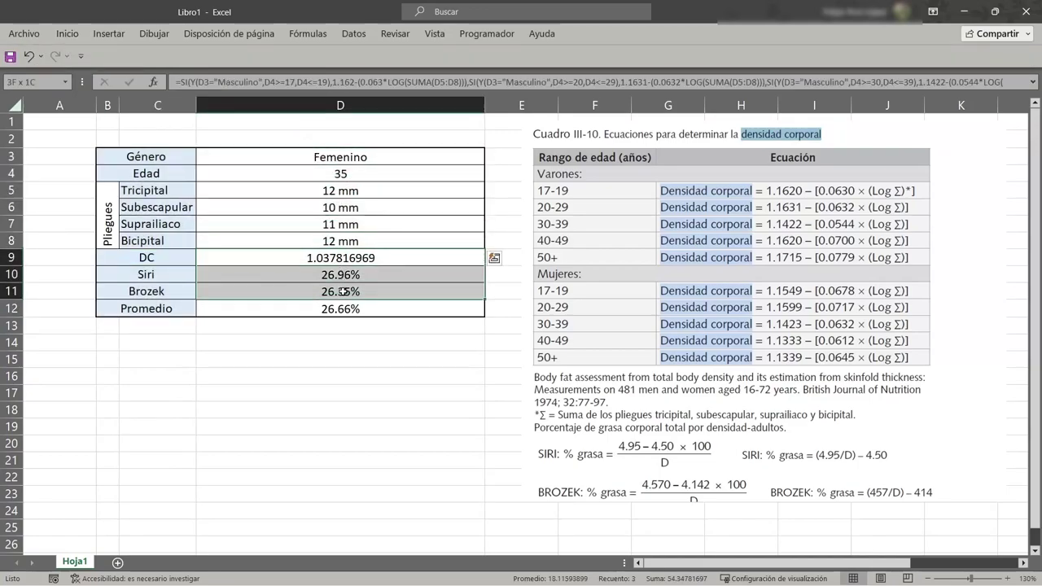
click(66, 34)
click(237, 82)
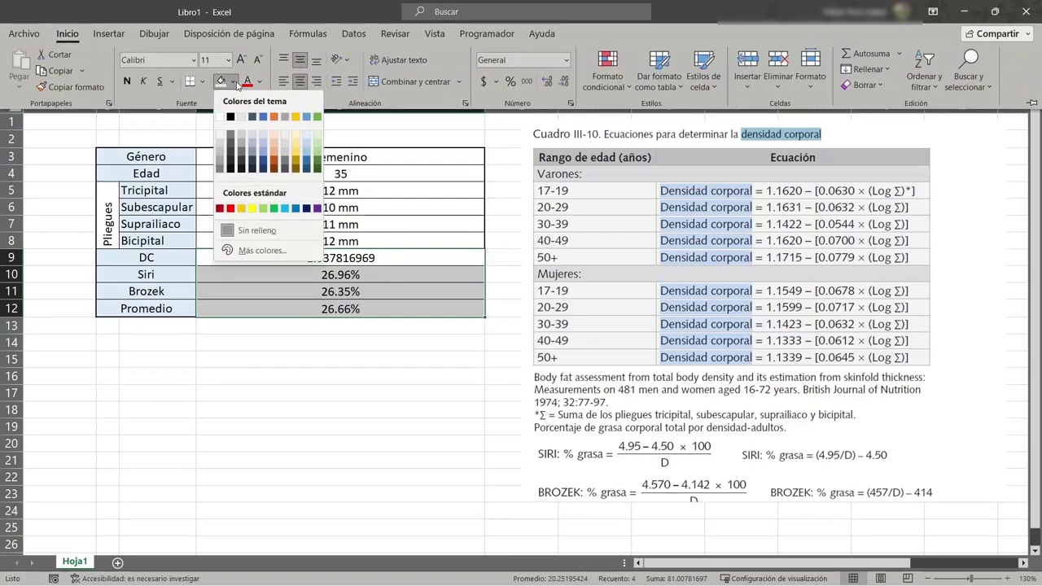
click(313, 140)
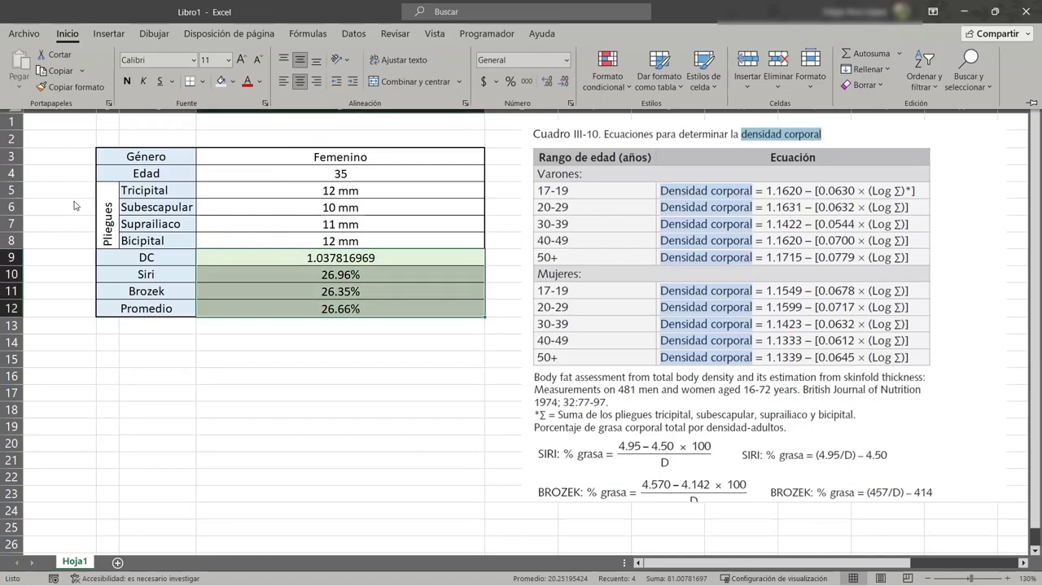
Fill the merged Pliegues cell light blue
click(107, 208)
click(67, 34)
click(233, 81)
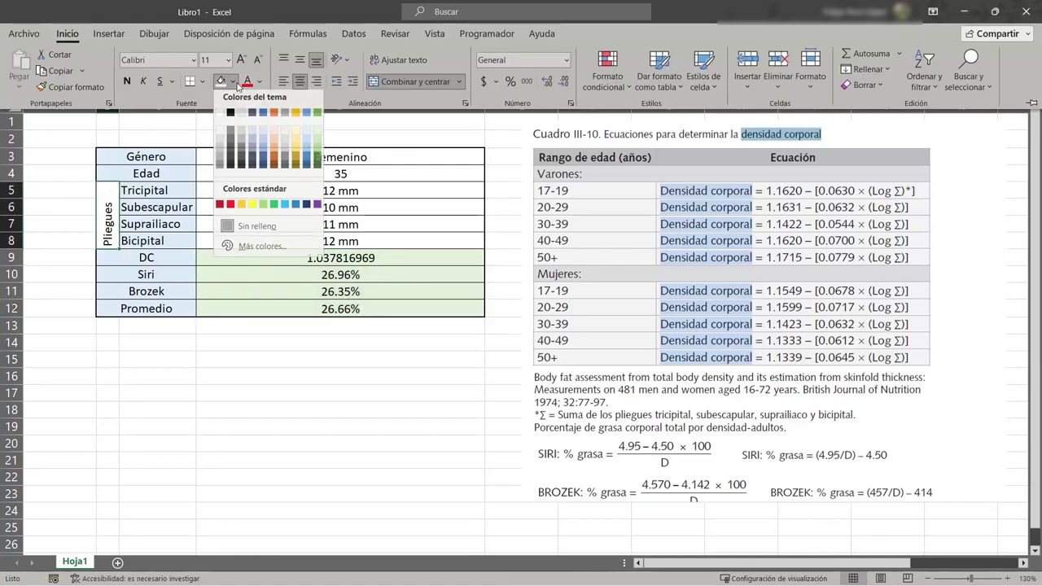
click(306, 146)
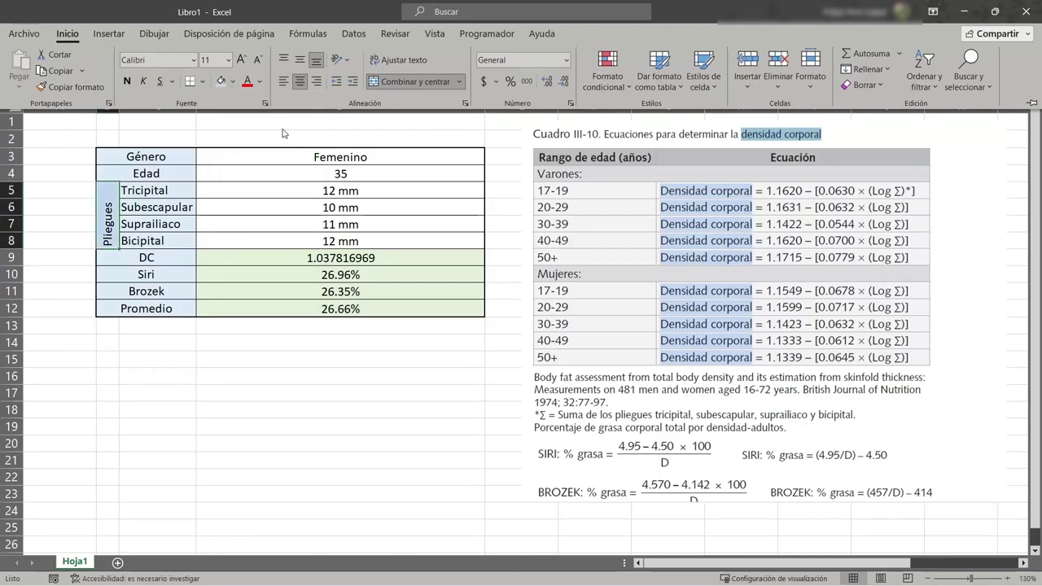
click(73, 33)
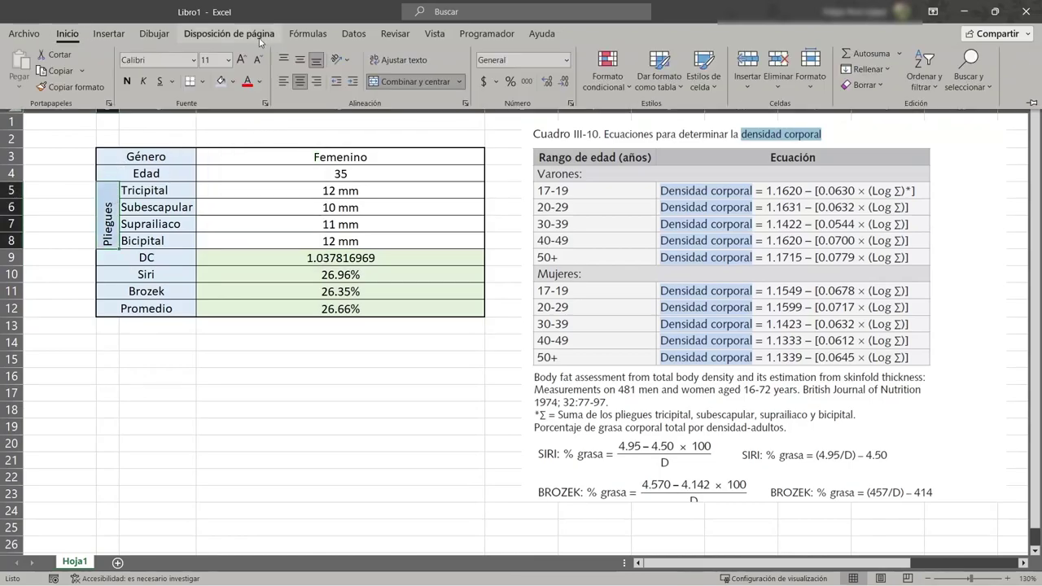
Narrow column D and shrink the reference table image, moving it to the right
click(182, 185)
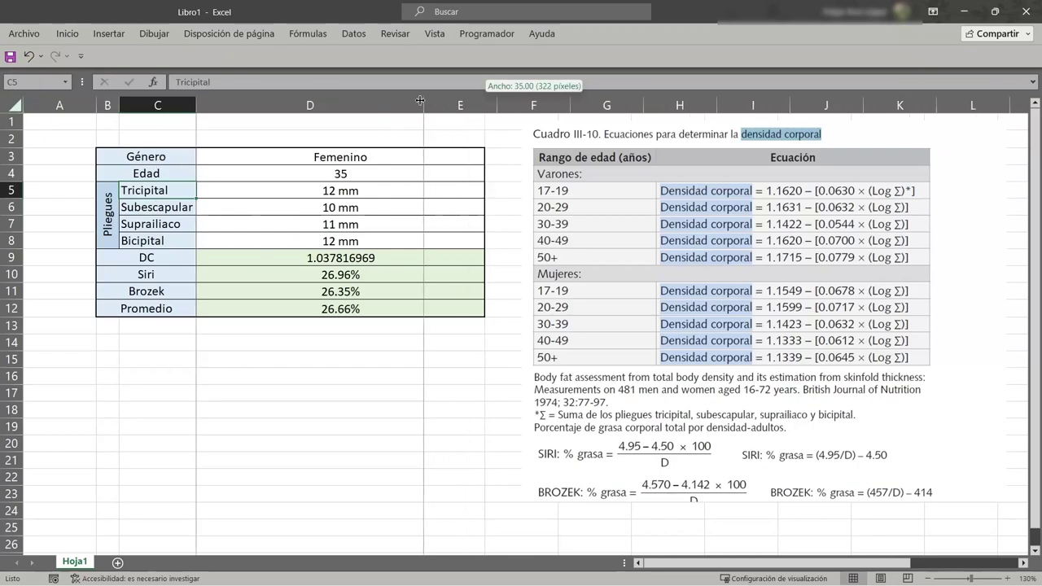
drag(482, 102, 318, 102)
drag(643, 175, 767, 218)
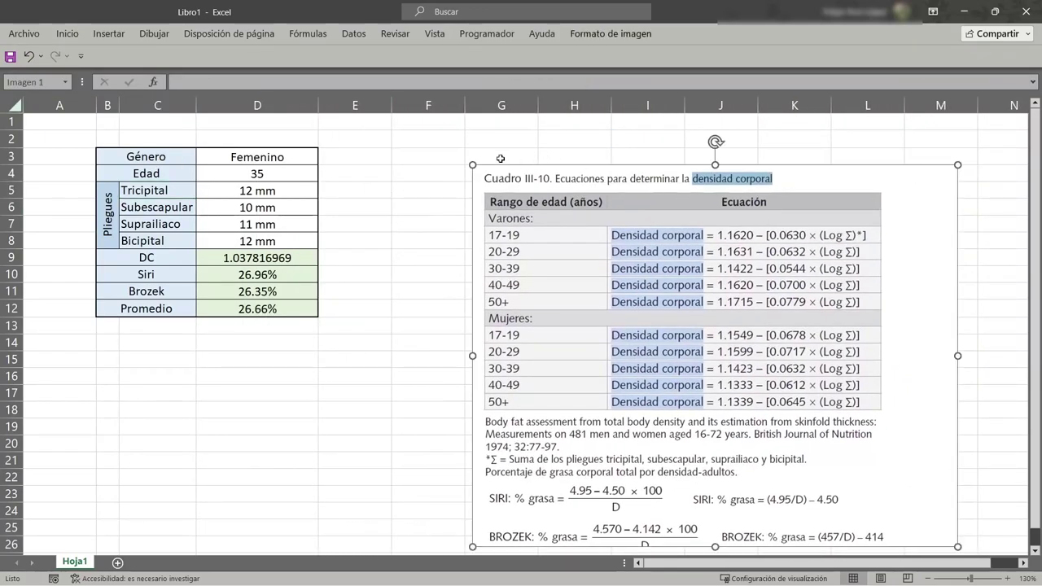
drag(472, 165, 559, 233)
drag(645, 269, 707, 210)
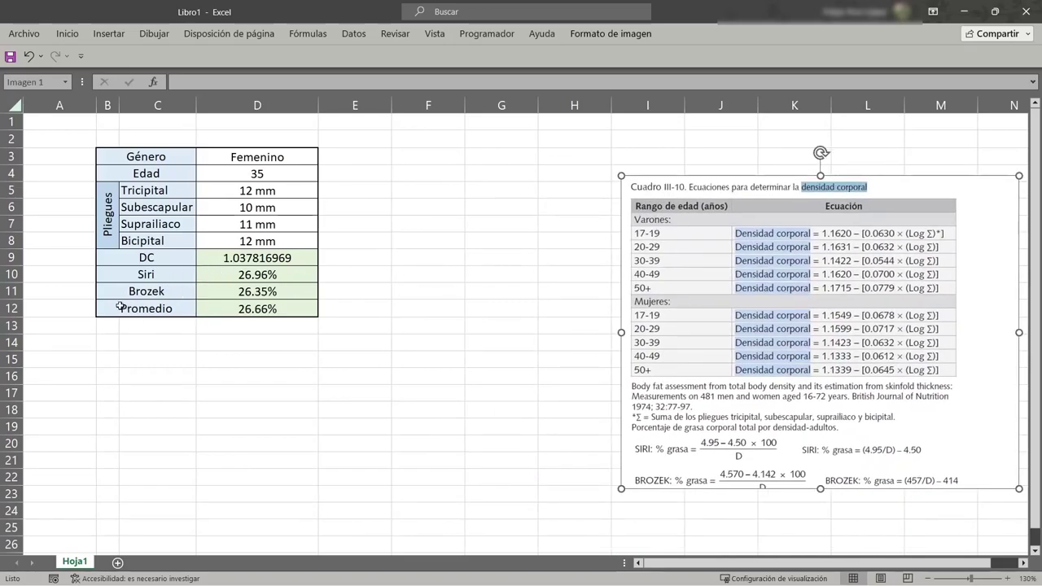
click(153, 257)
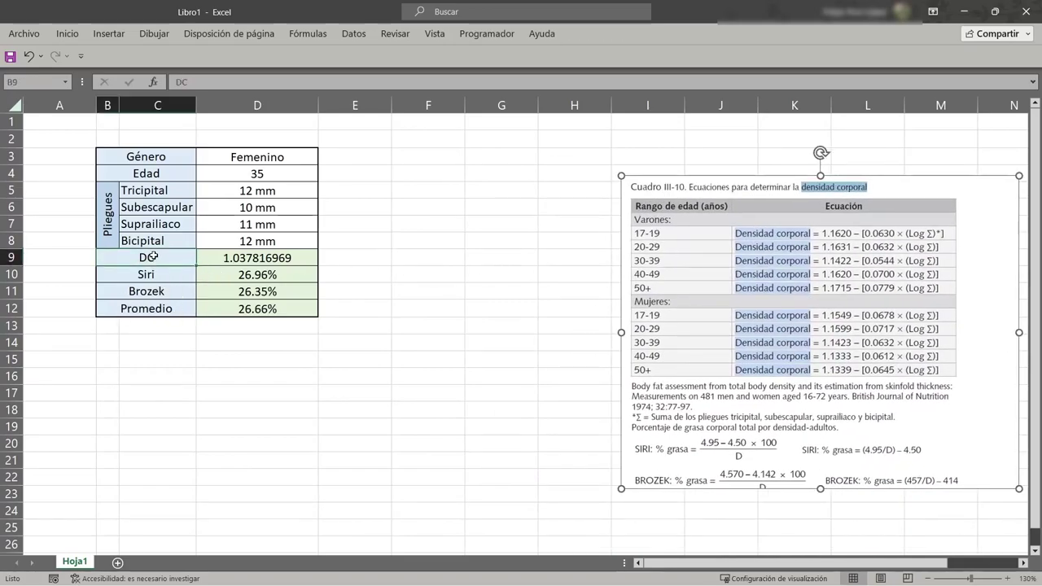
Set the gender to Masculino and the age to 20
click(252, 161)
click(325, 159)
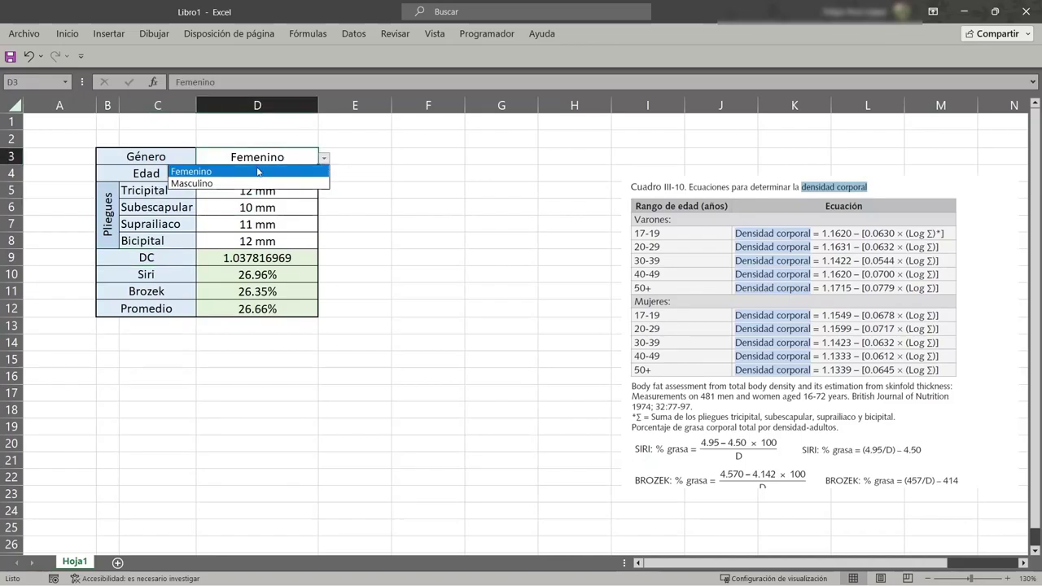
click(234, 184)
click(276, 177)
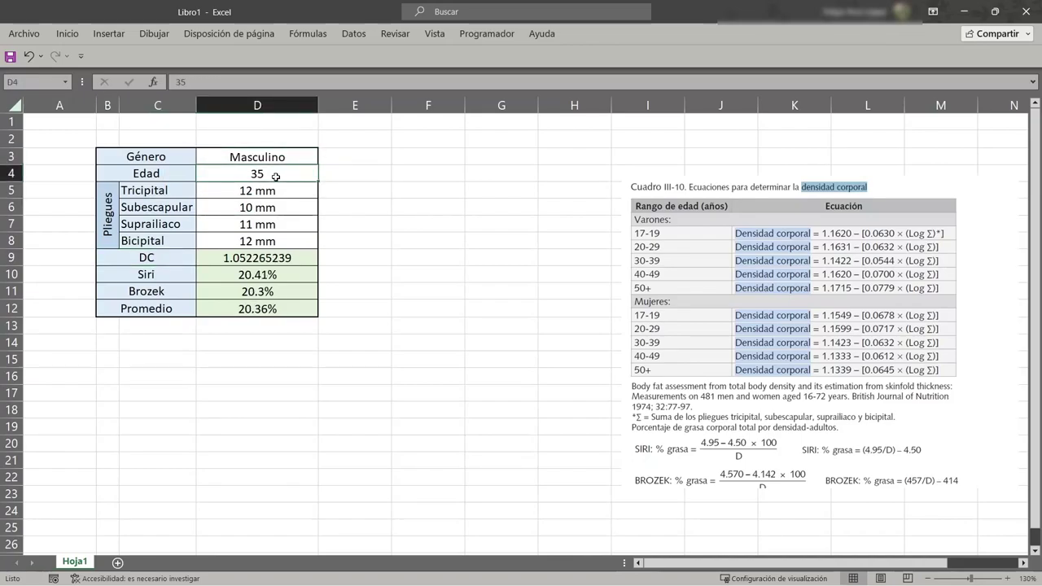
text(20)
key(Return)
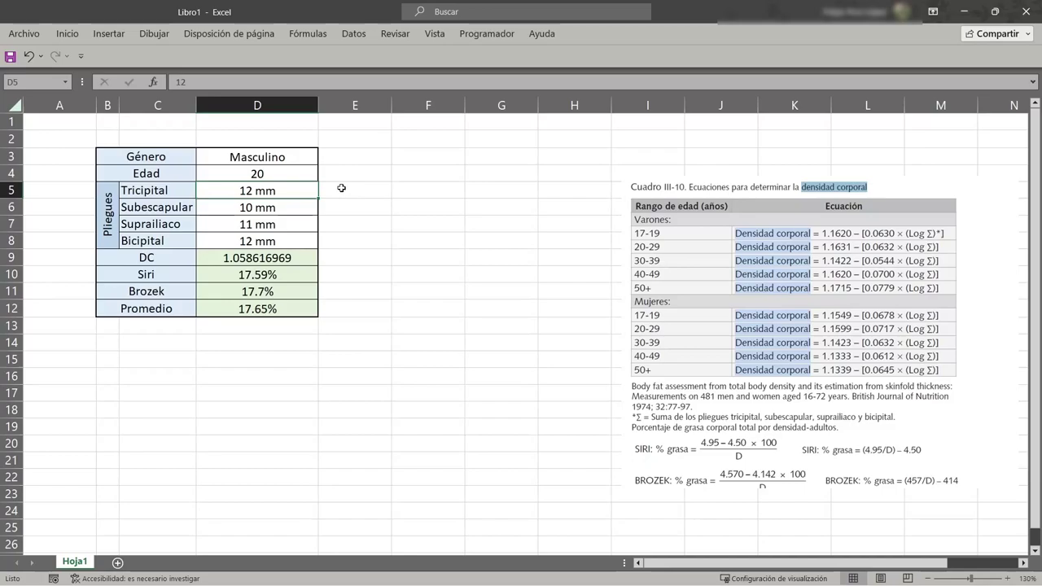
Enter skinfold values 10, 11 and 11.5 for Tricipital, Subescapular and Suprailiaco
text(10)
key(Return)
text(11)
key(Return)
text(11.5)
key(Return)
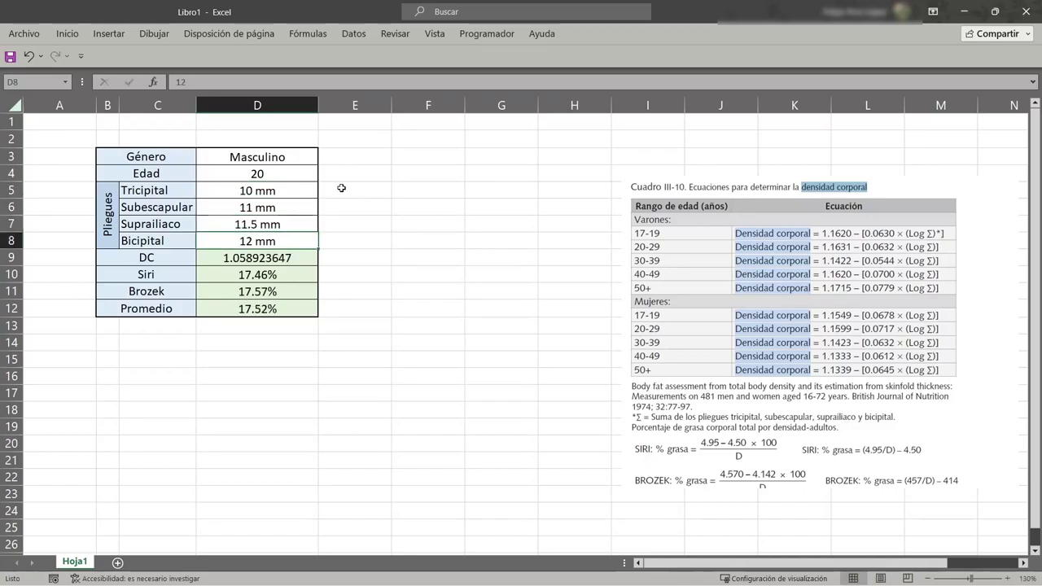